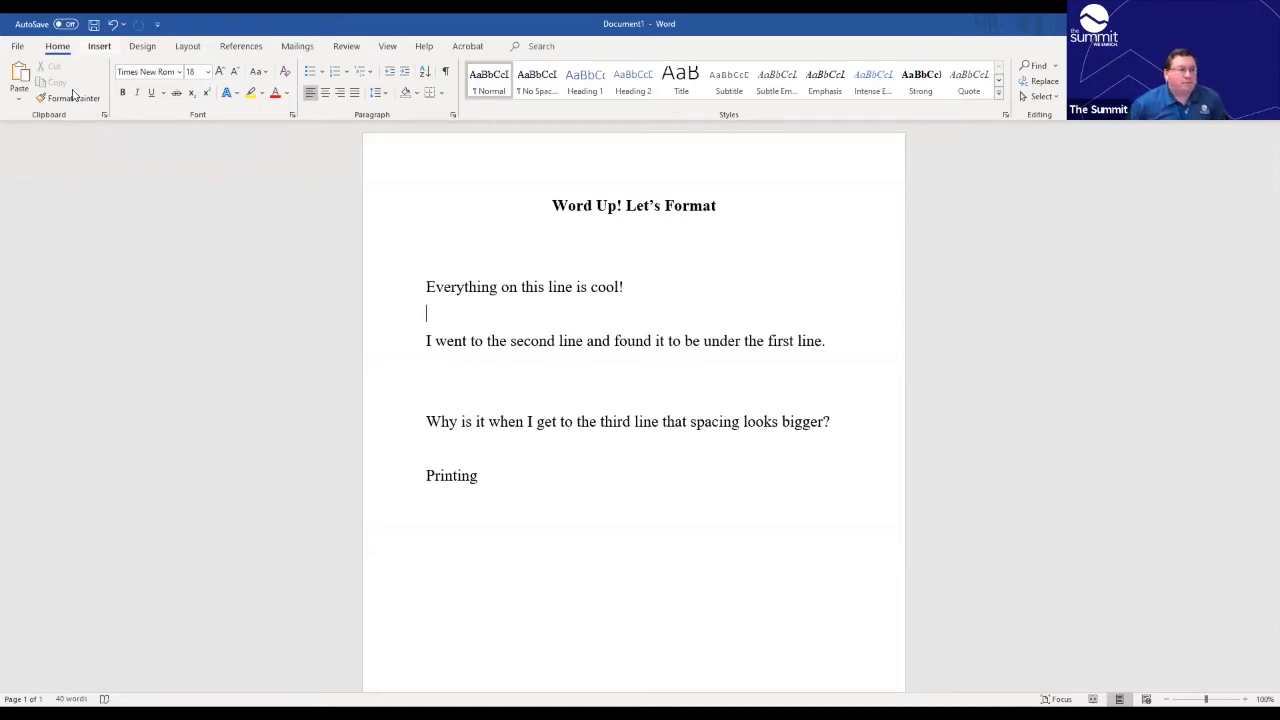
Step: Look through the shape gallery and the icon library, and leave without inserting anything
{"action": "left_click", "coordinate": [99, 46]}
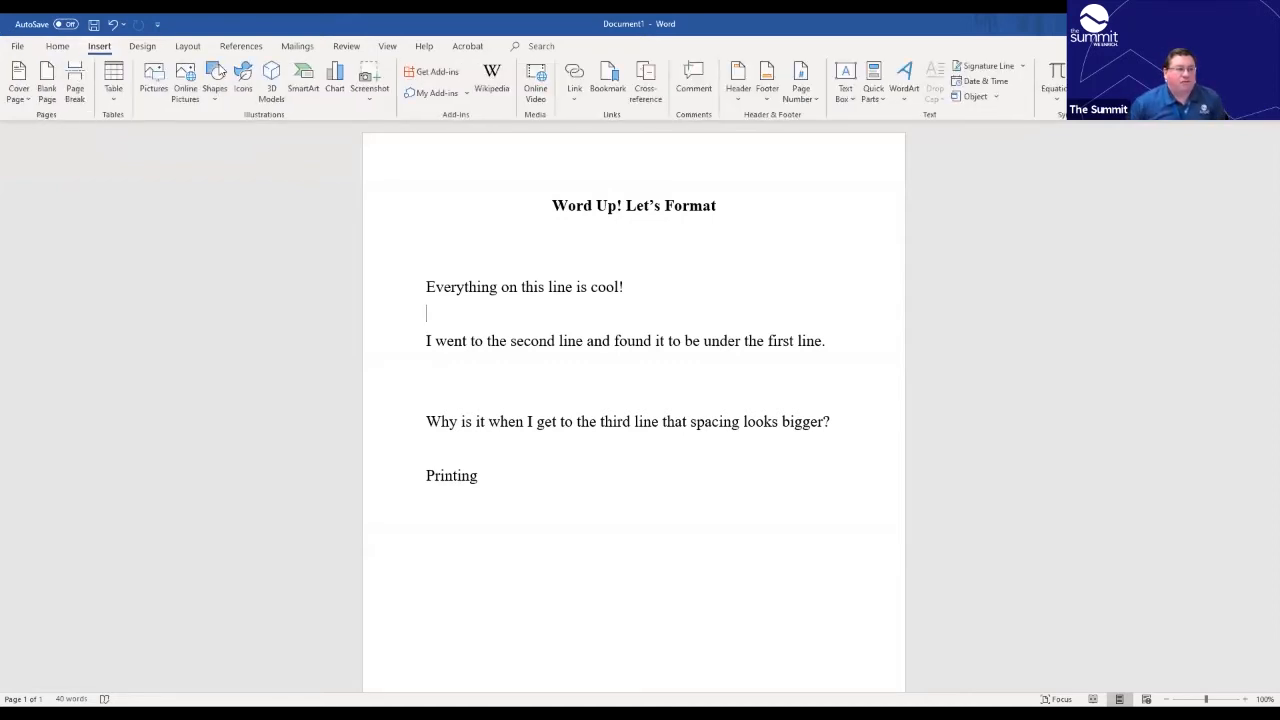
{"action": "left_click", "coordinate": [215, 80]}
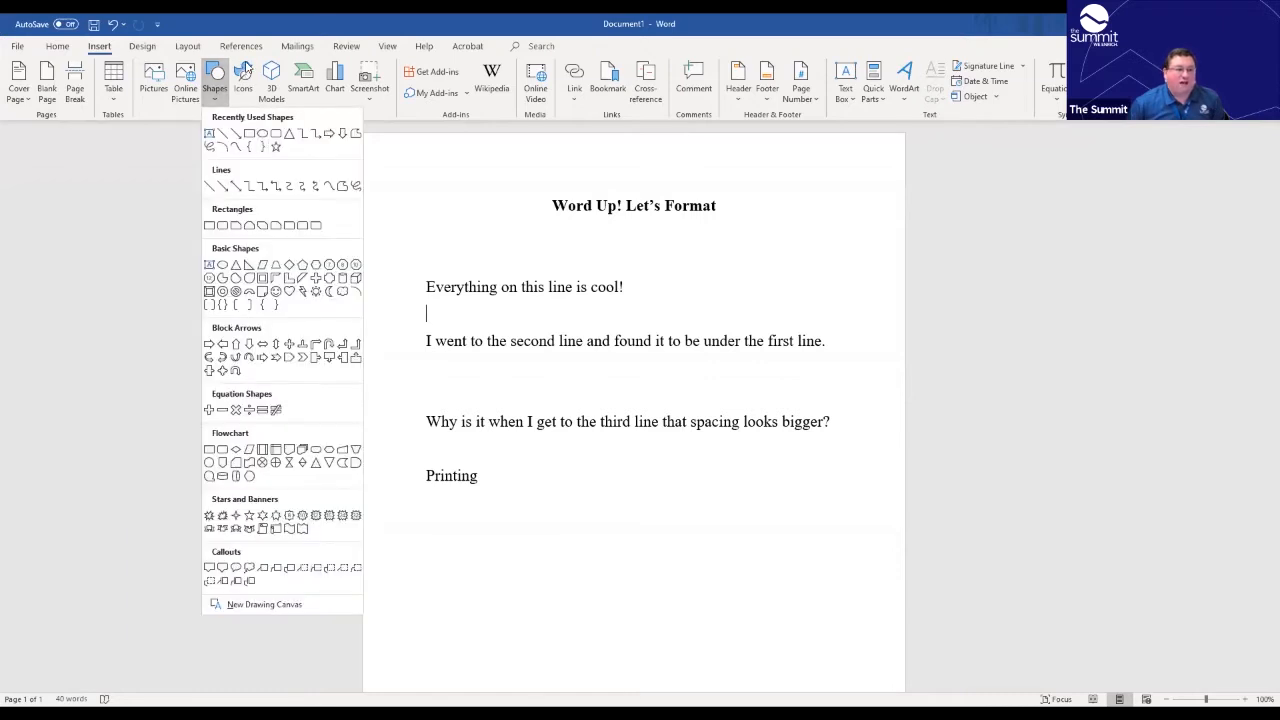
{"action": "left_click", "coordinate": [243, 72]}
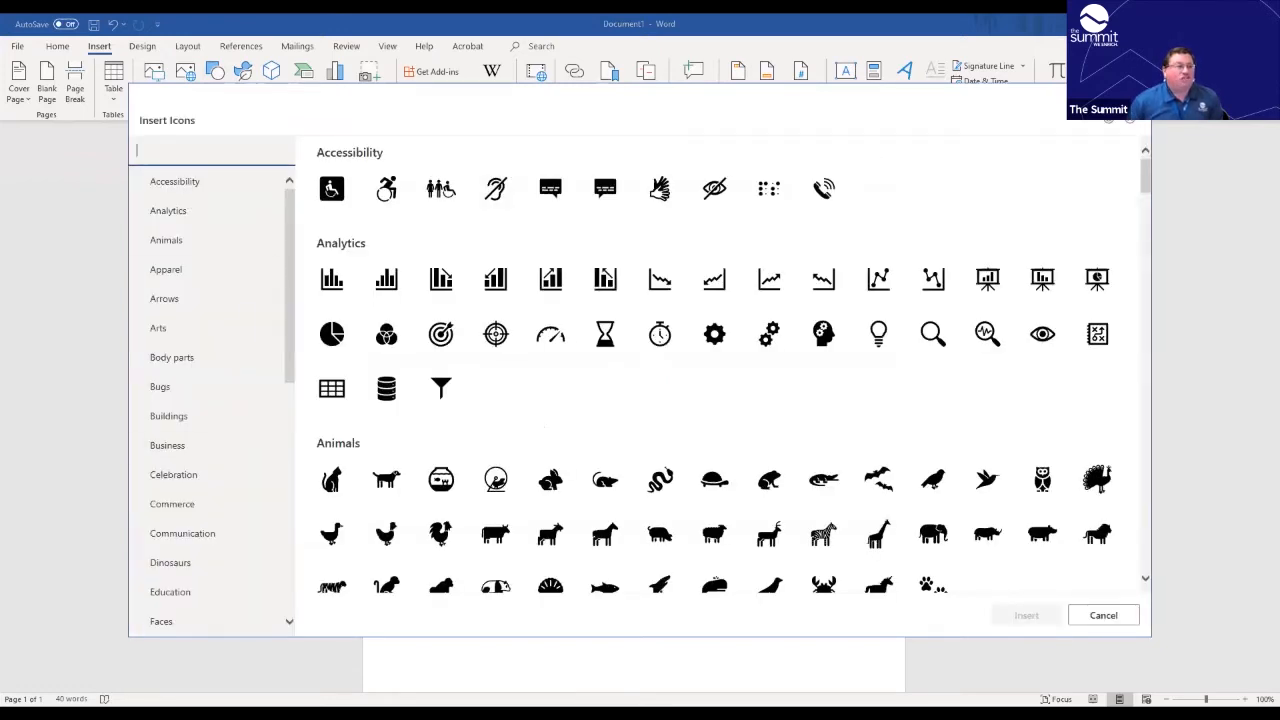
{"action": "key", "text": "Escape"}
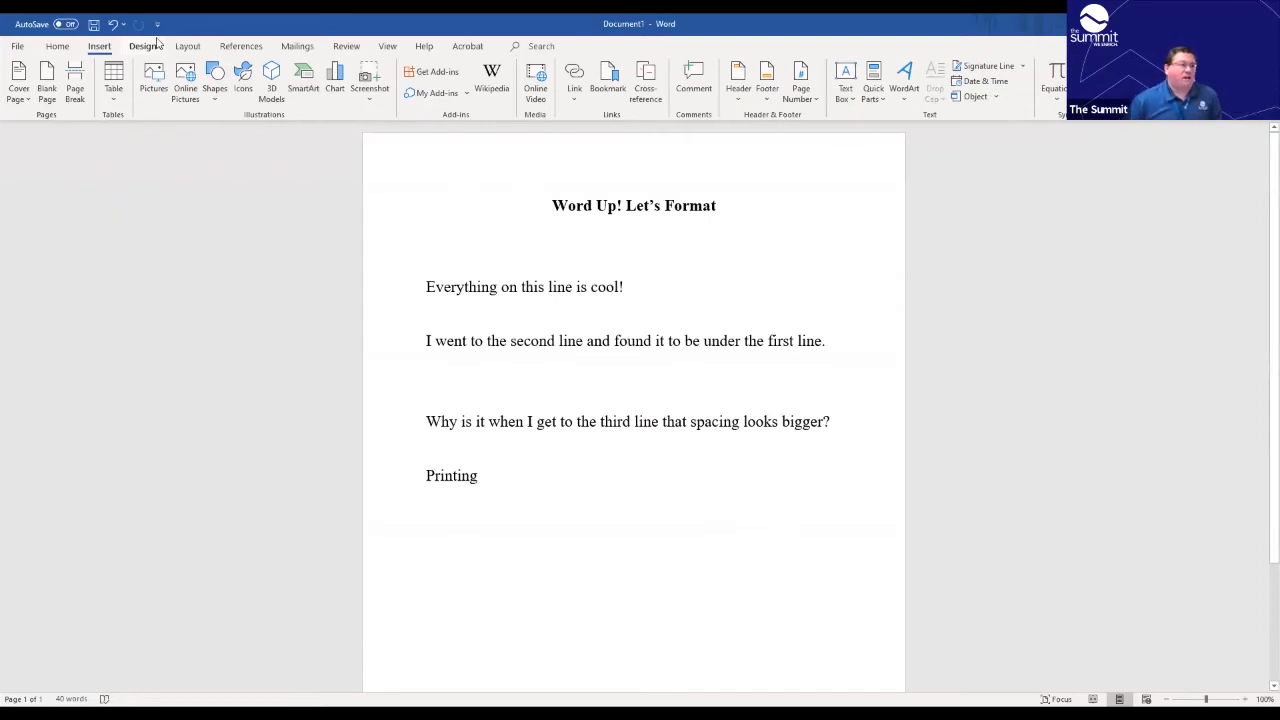
{"action": "left_click", "coordinate": [188, 47]}
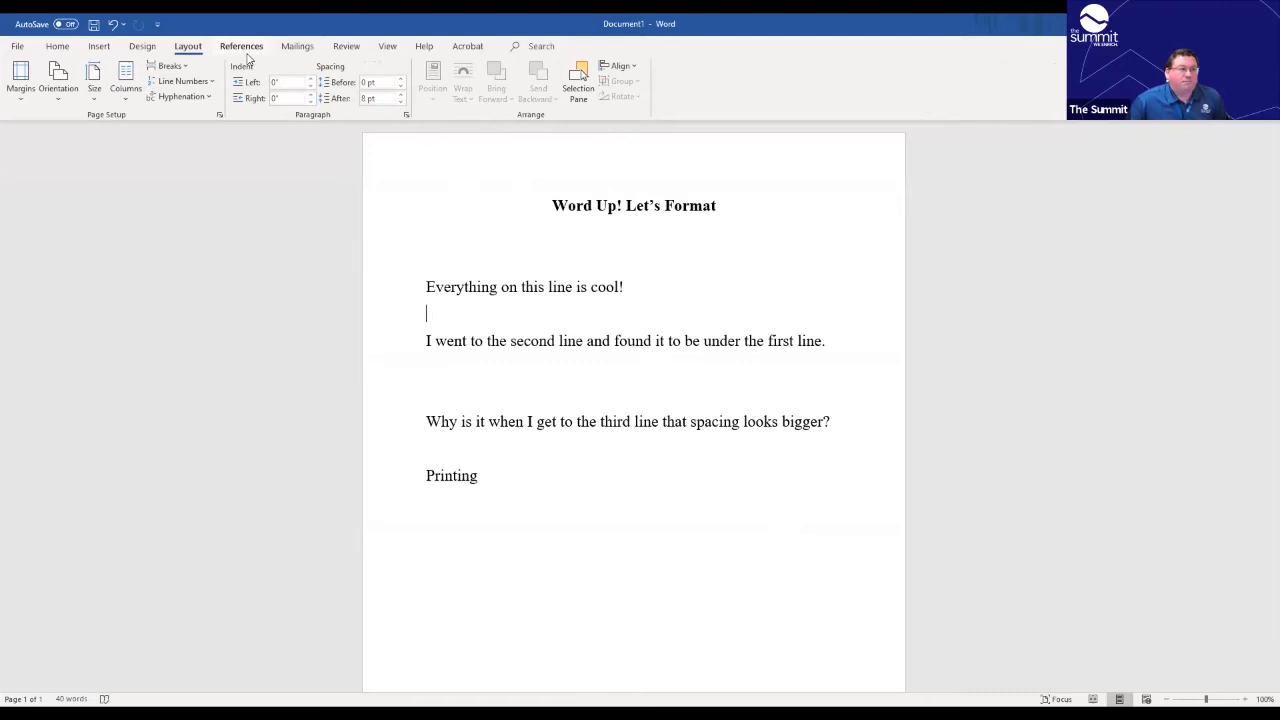
{"action": "left_click", "coordinate": [296, 46]}
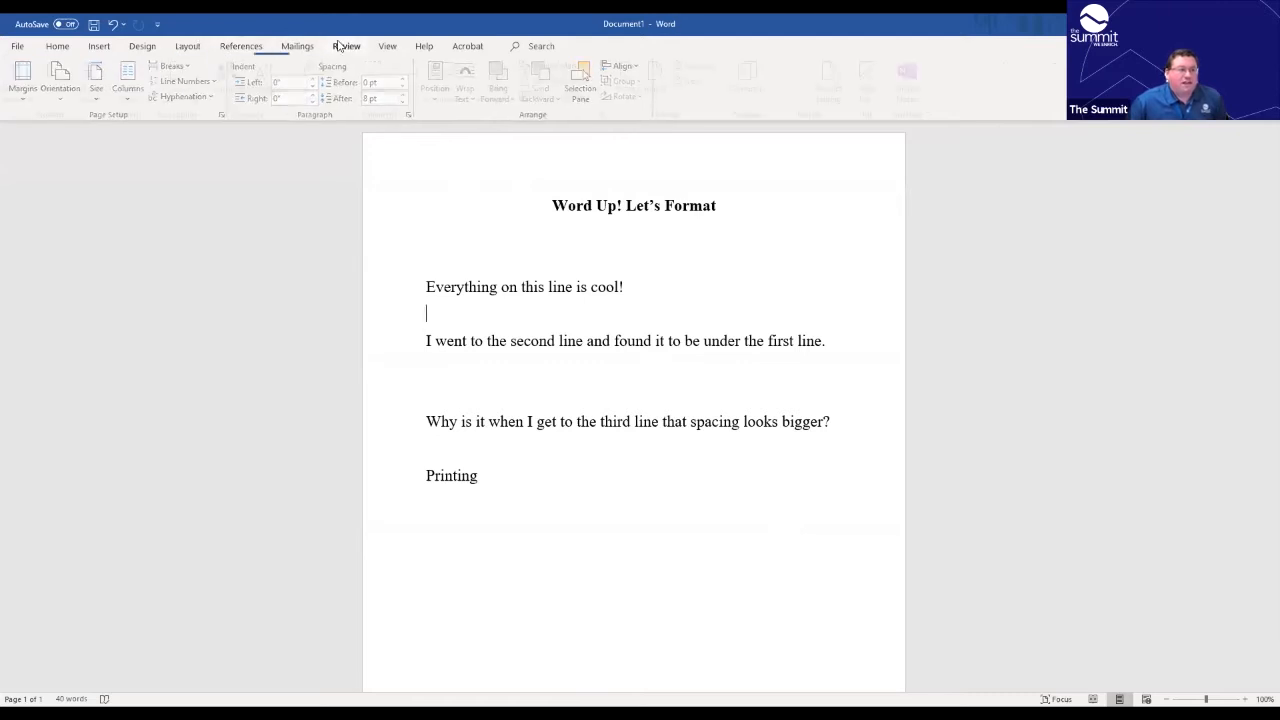
{"action": "left_click", "coordinate": [340, 46]}
Step: Preview the document in Read Mode and in Web Layout, returning to Print Layout each time
{"action": "left_click", "coordinate": [387, 46]}
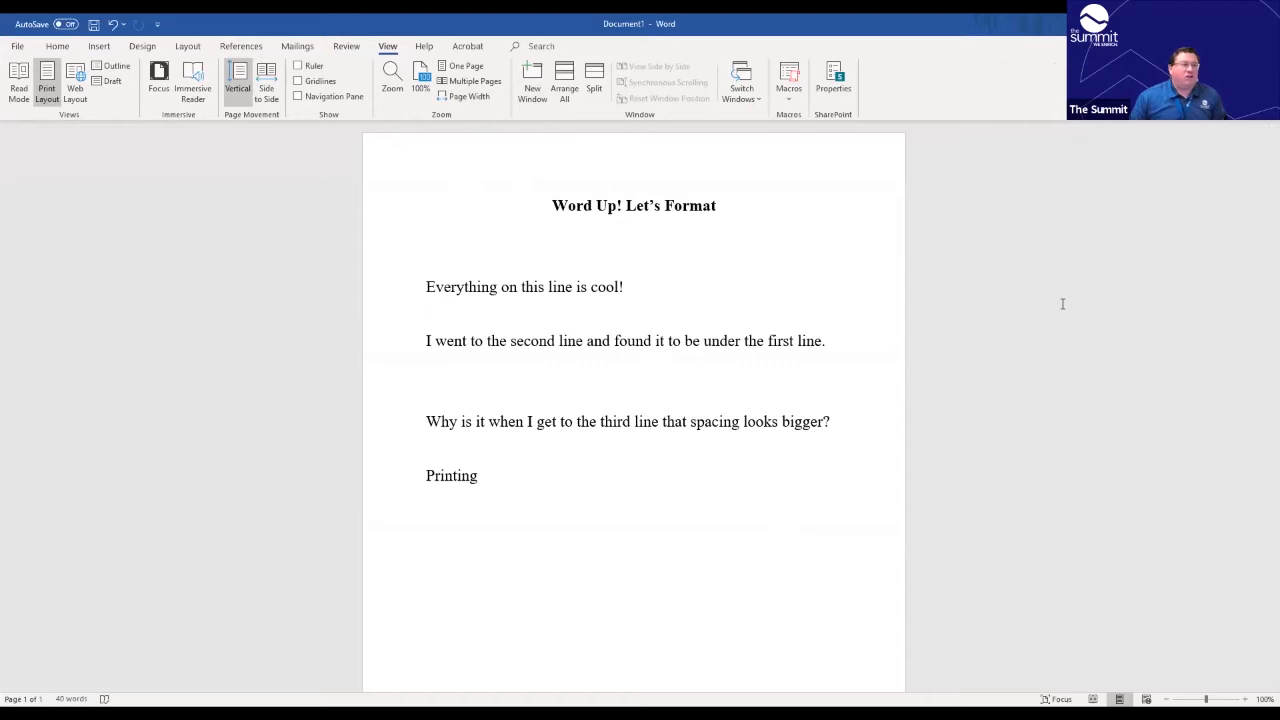
{"action": "left_click", "coordinate": [18, 97]}
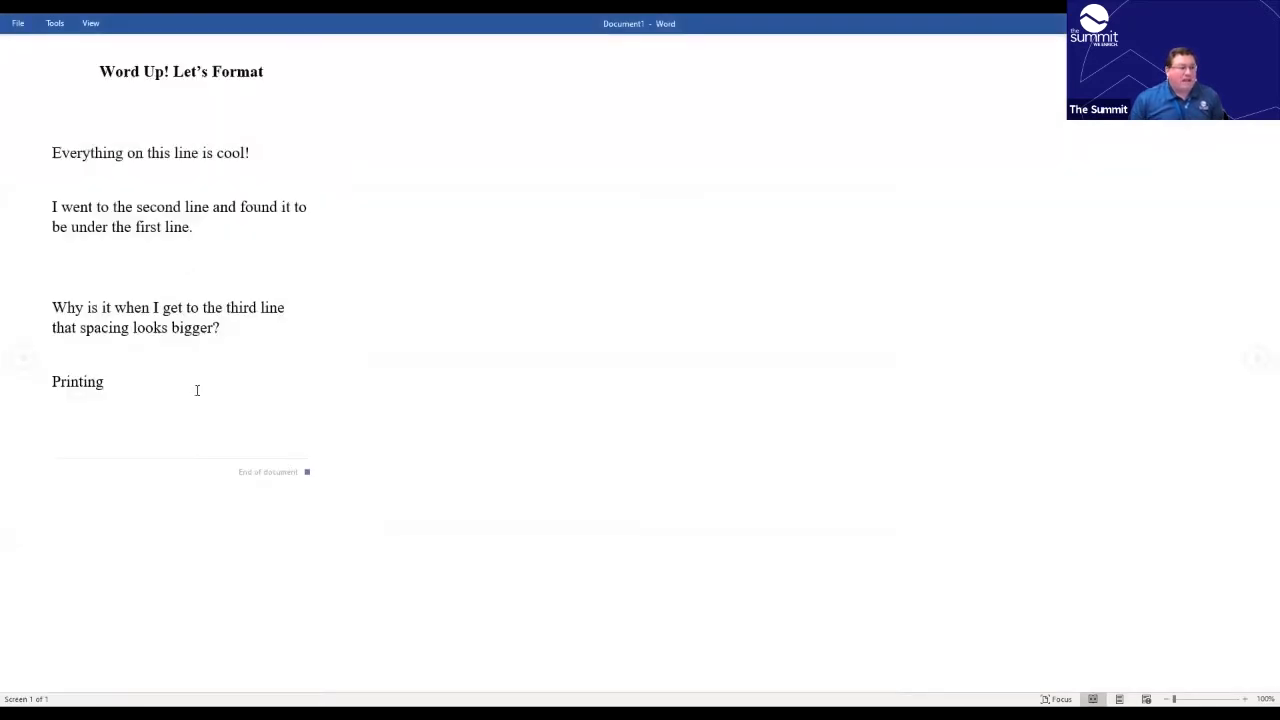
{"action": "left_click", "coordinate": [90, 24]}
{"action": "left_click", "coordinate": [113, 52]}
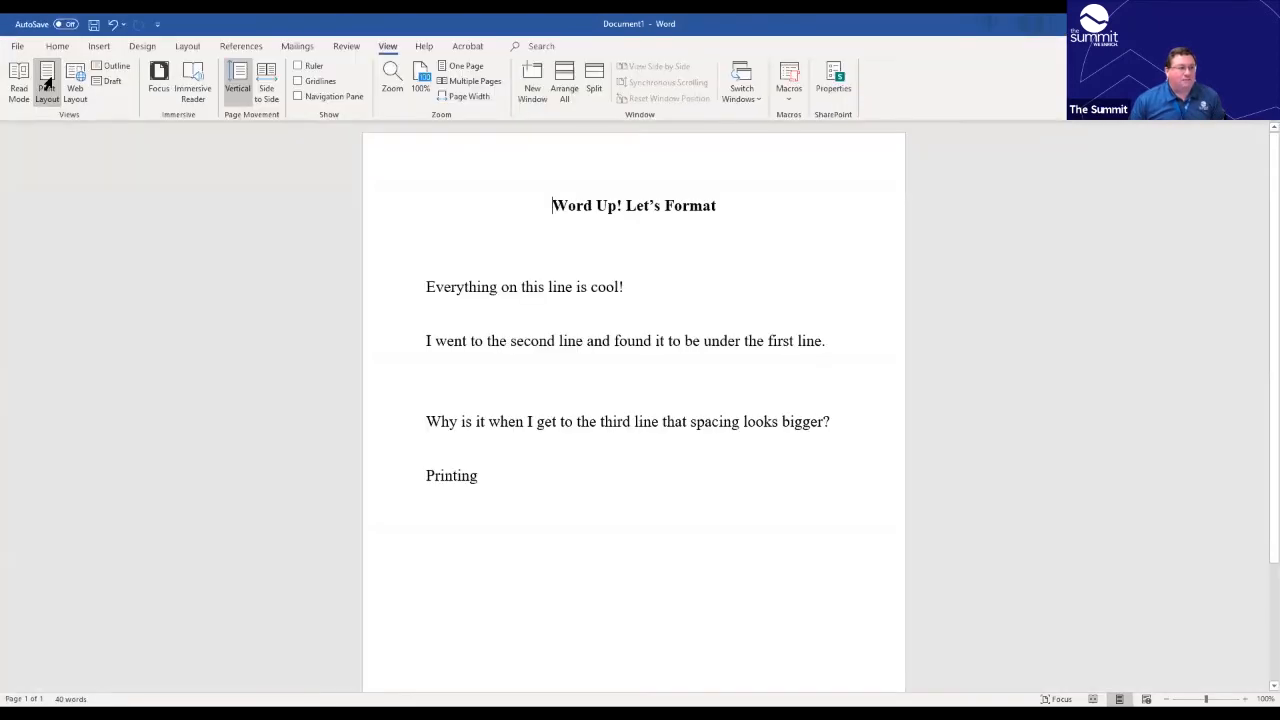
{"action": "left_click", "coordinate": [19, 80]}
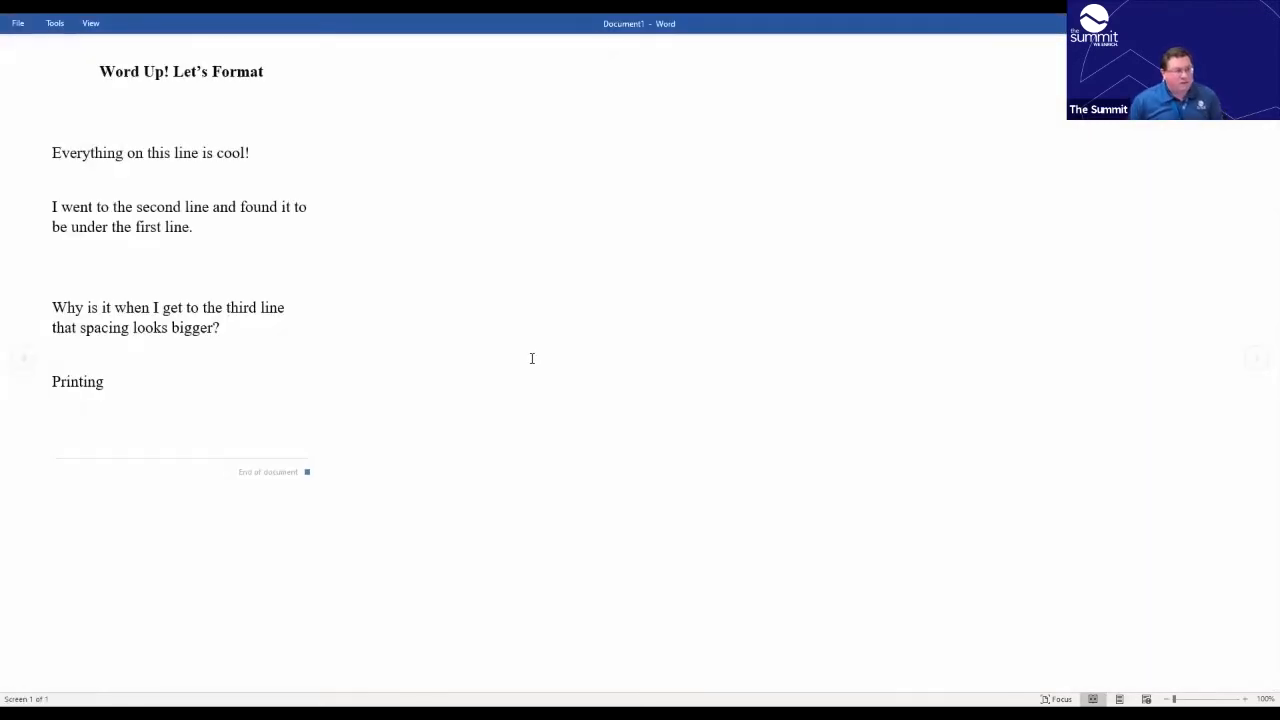
{"action": "key", "text": "Escape"}
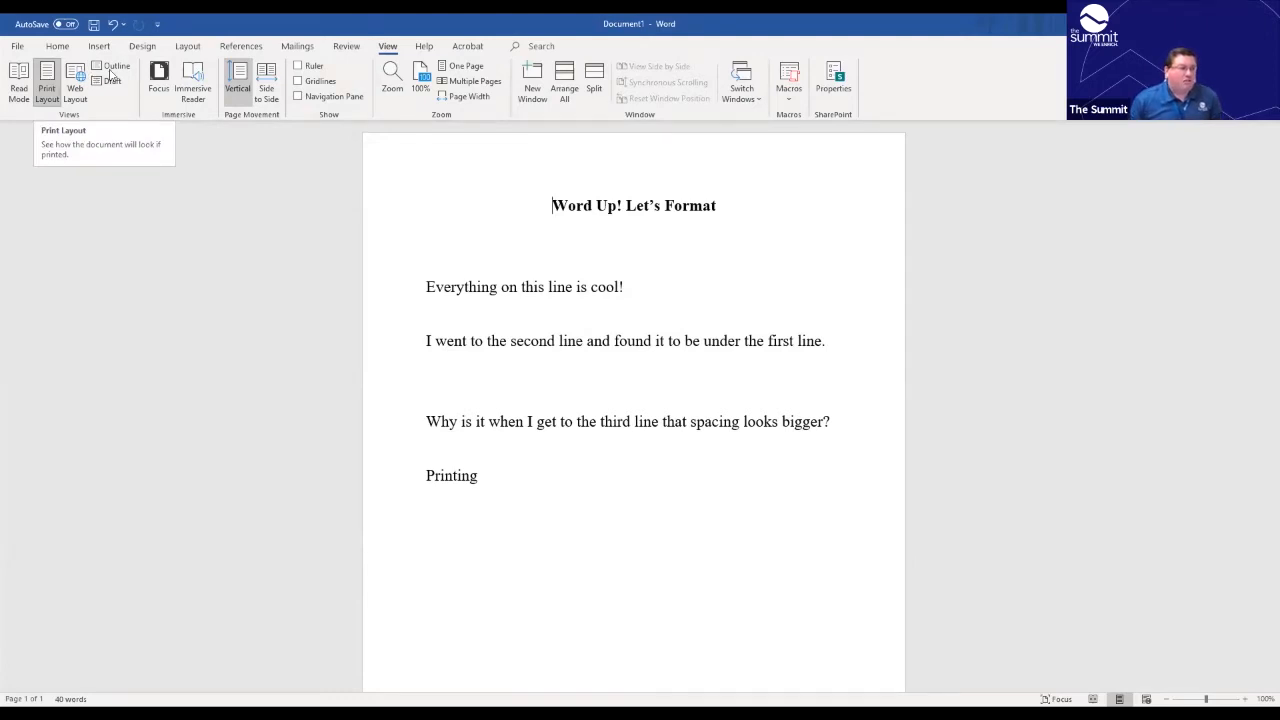
{"action": "left_click", "coordinate": [76, 80]}
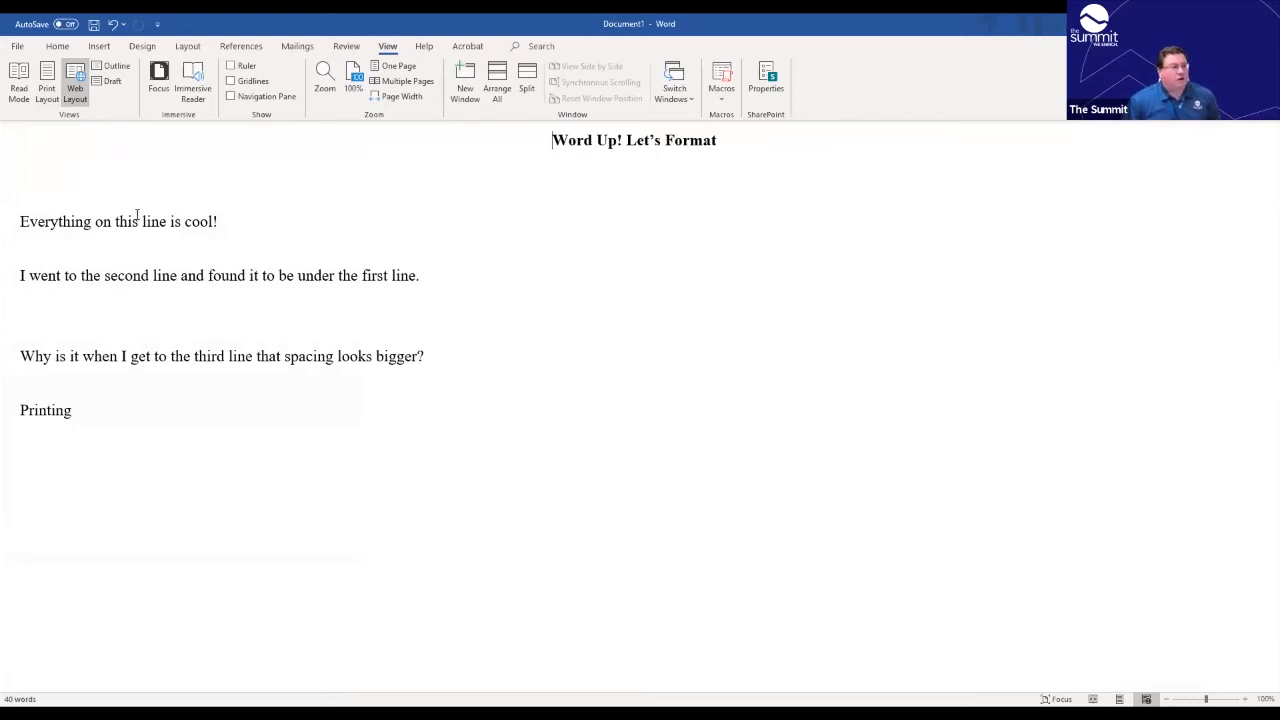
{"action": "left_click", "coordinate": [46, 89]}
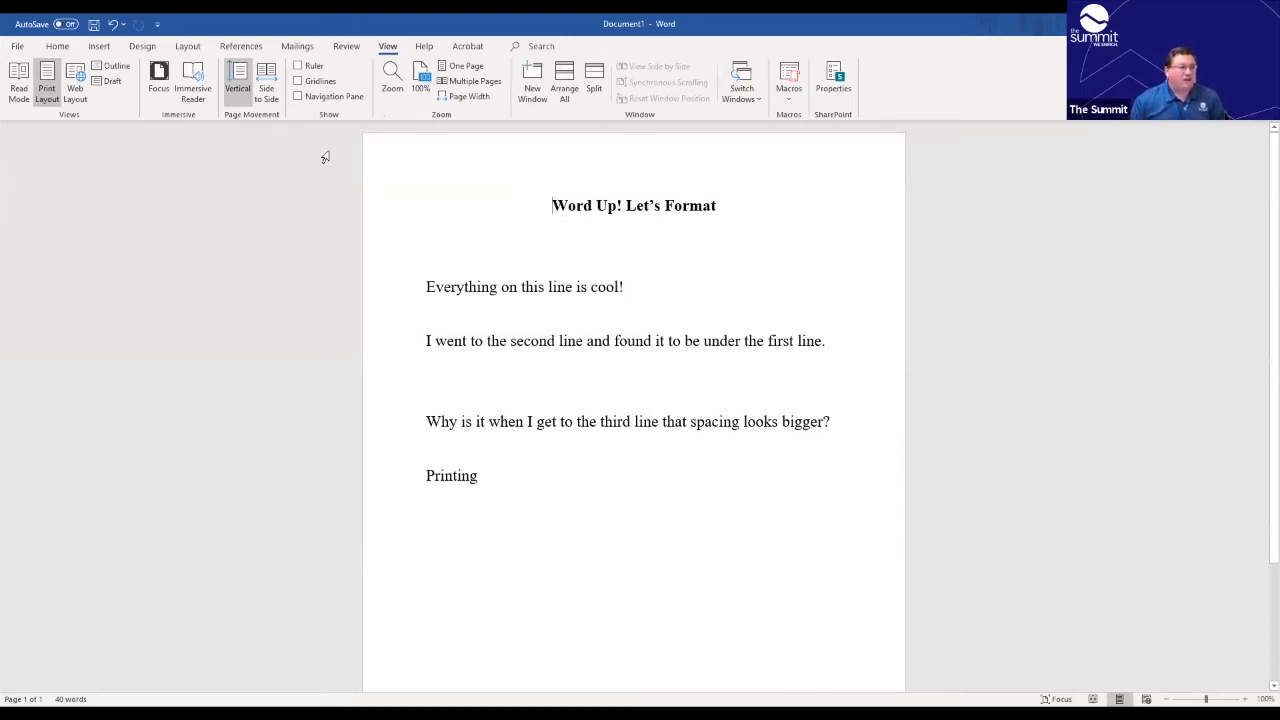
Step: Try side-to-side page movement, return to vertical page movement and show the ruler
{"action": "left_click", "coordinate": [267, 82]}
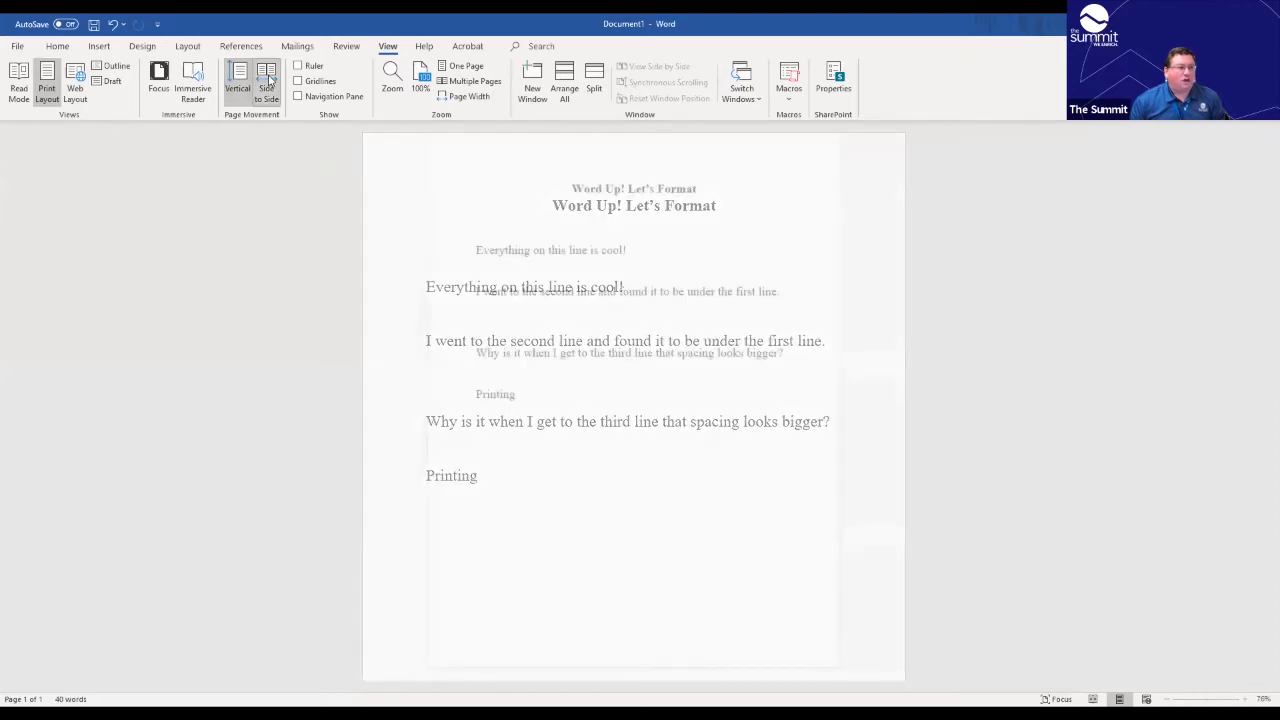
{"action": "left_click", "coordinate": [240, 80]}
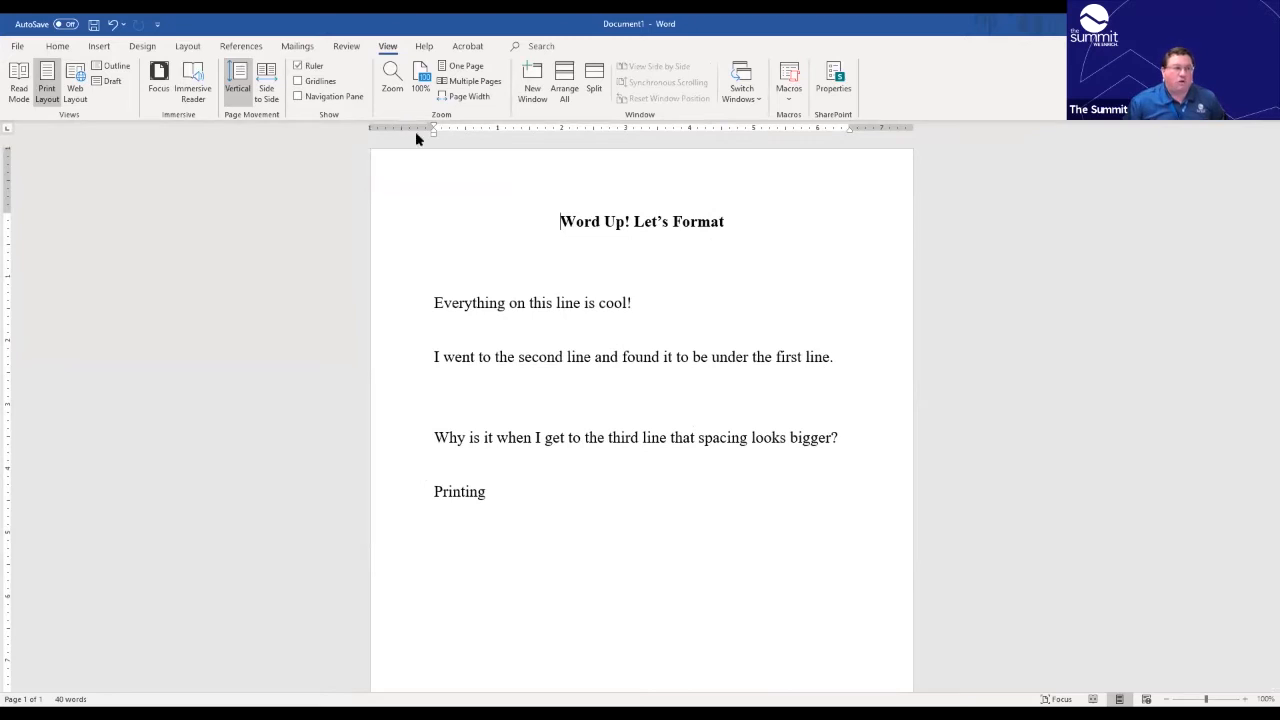
Step: Show the gridlines on the page and hide them again
{"action": "left_click", "coordinate": [322, 82]}
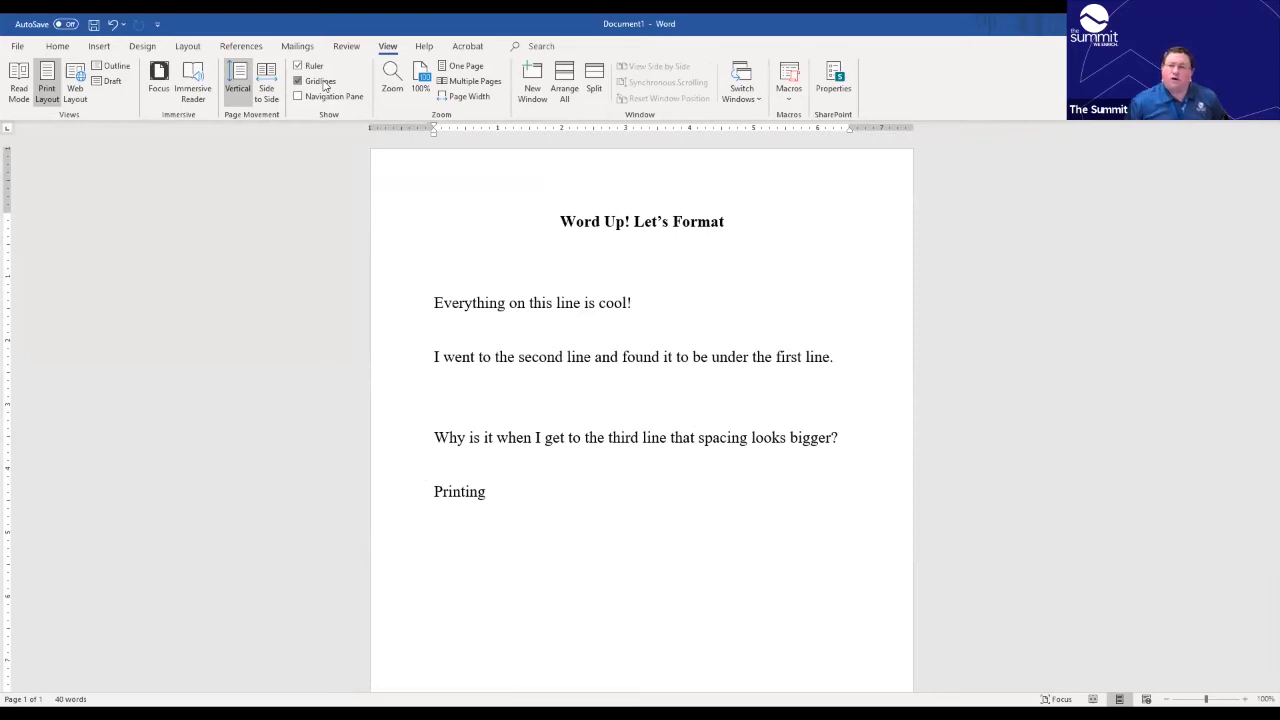
{"action": "left_click", "coordinate": [322, 82]}
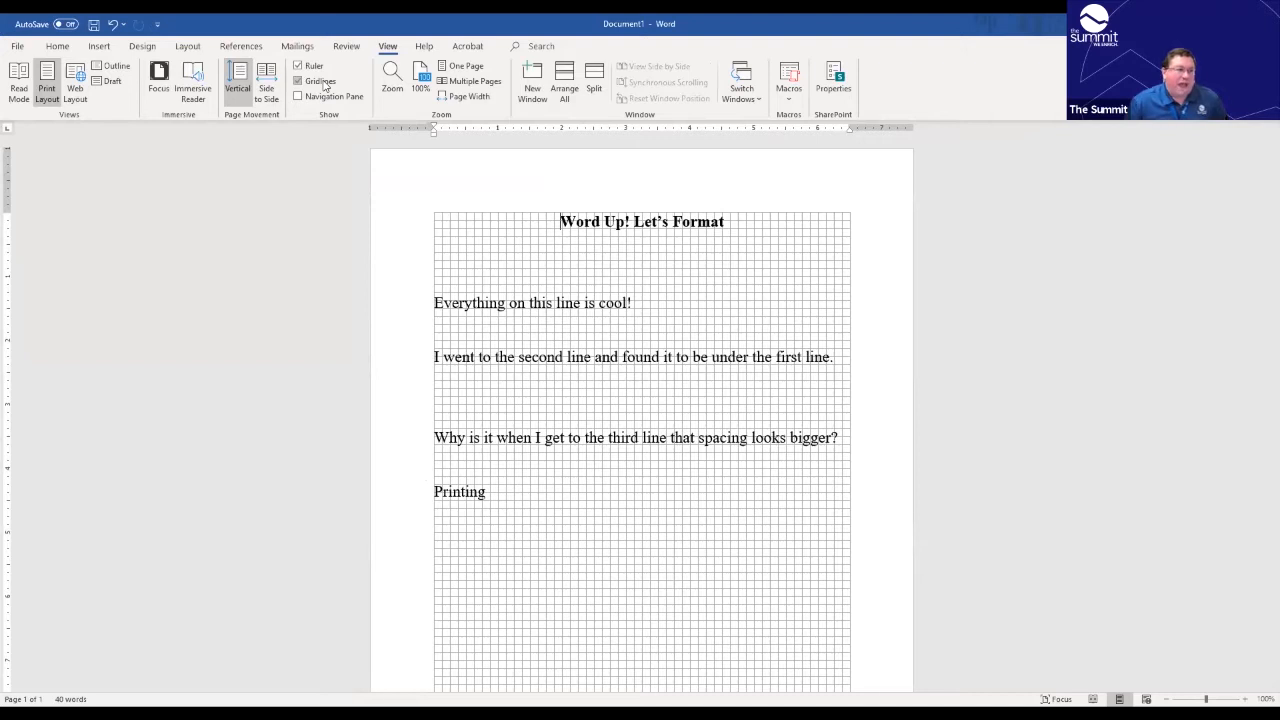
{"action": "left_click", "coordinate": [324, 84]}
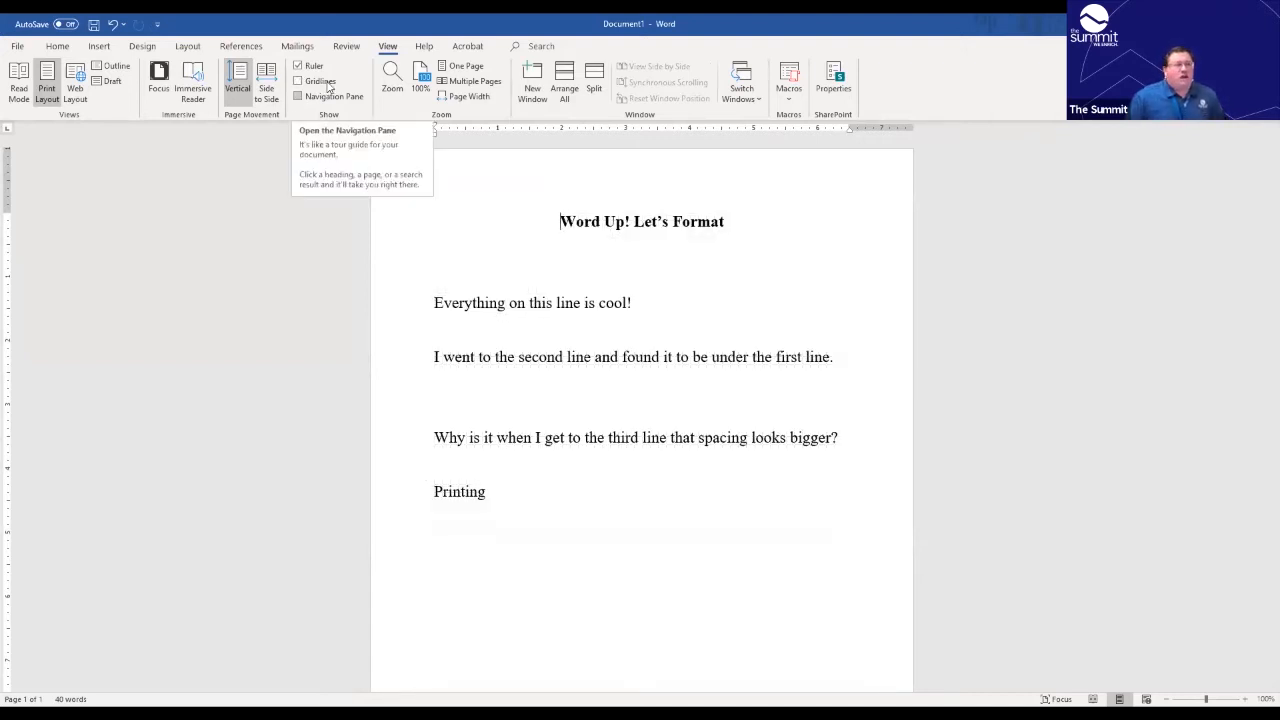
Step: Open the Navigation Pane, check its page thumbnails and headings views, and close it
{"action": "left_click", "coordinate": [334, 97]}
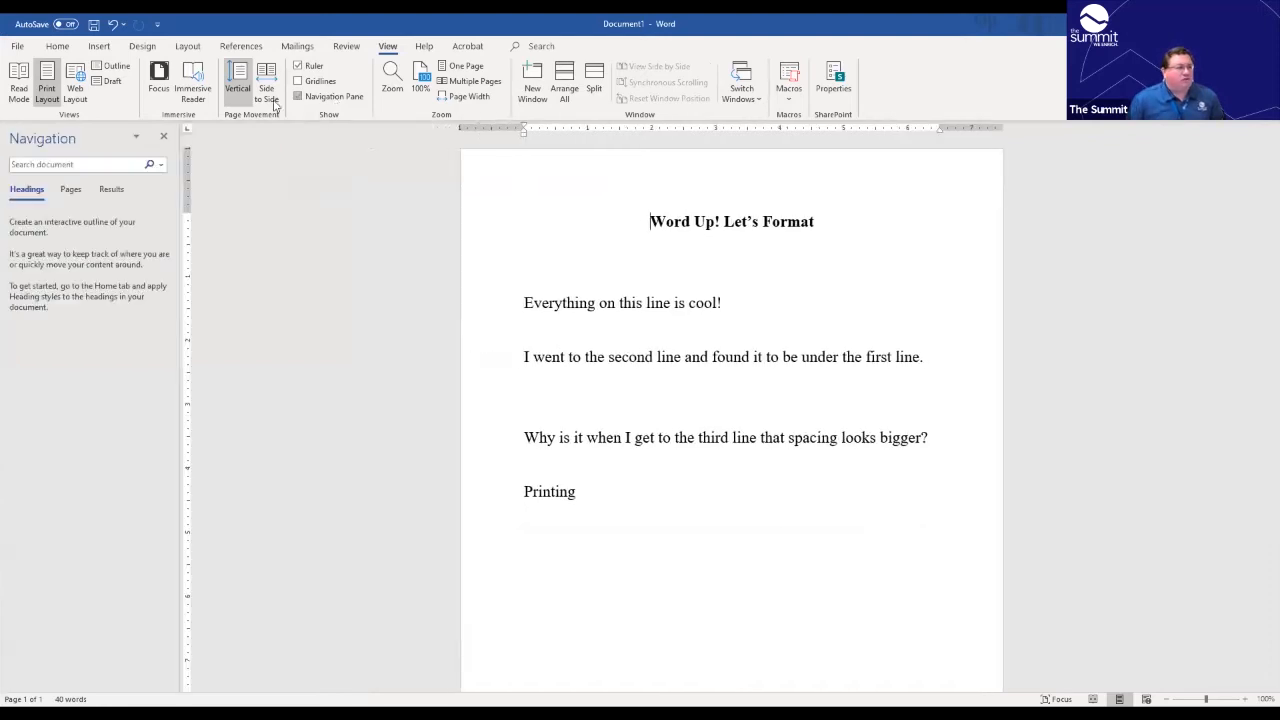
{"action": "left_click", "coordinate": [70, 190]}
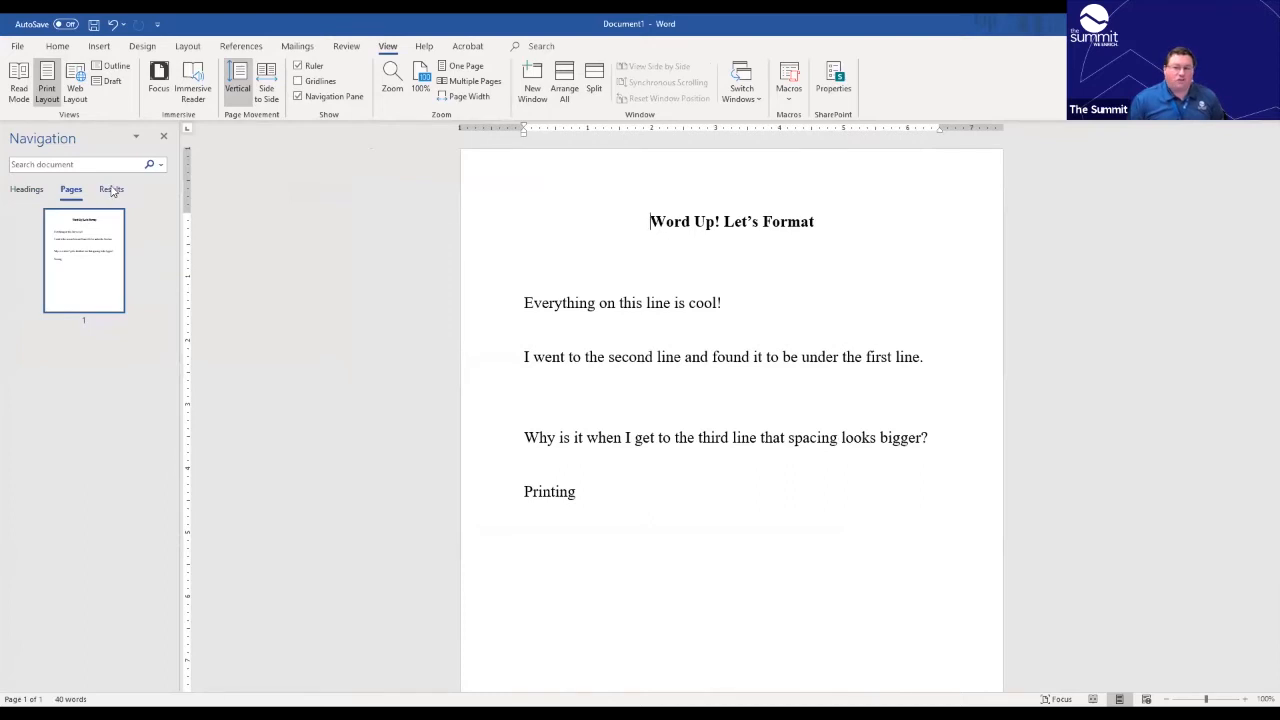
{"action": "left_click", "coordinate": [26, 194]}
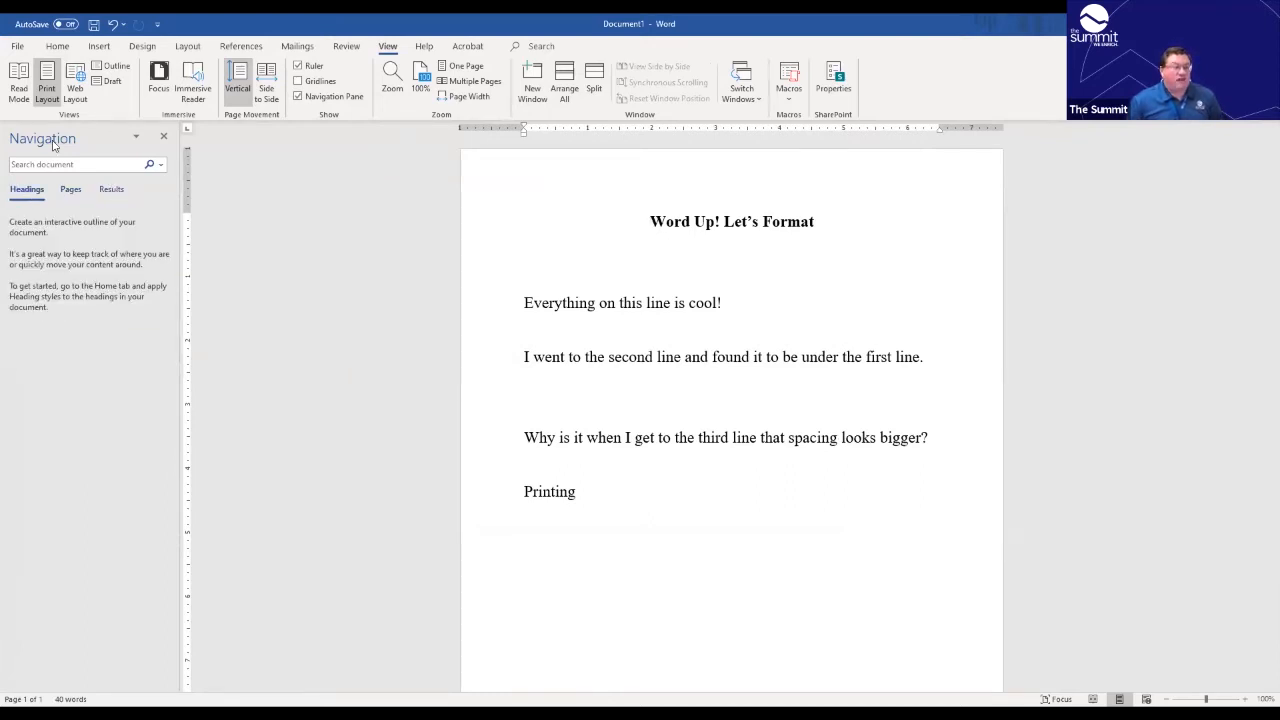
{"action": "left_click", "coordinate": [311, 97]}
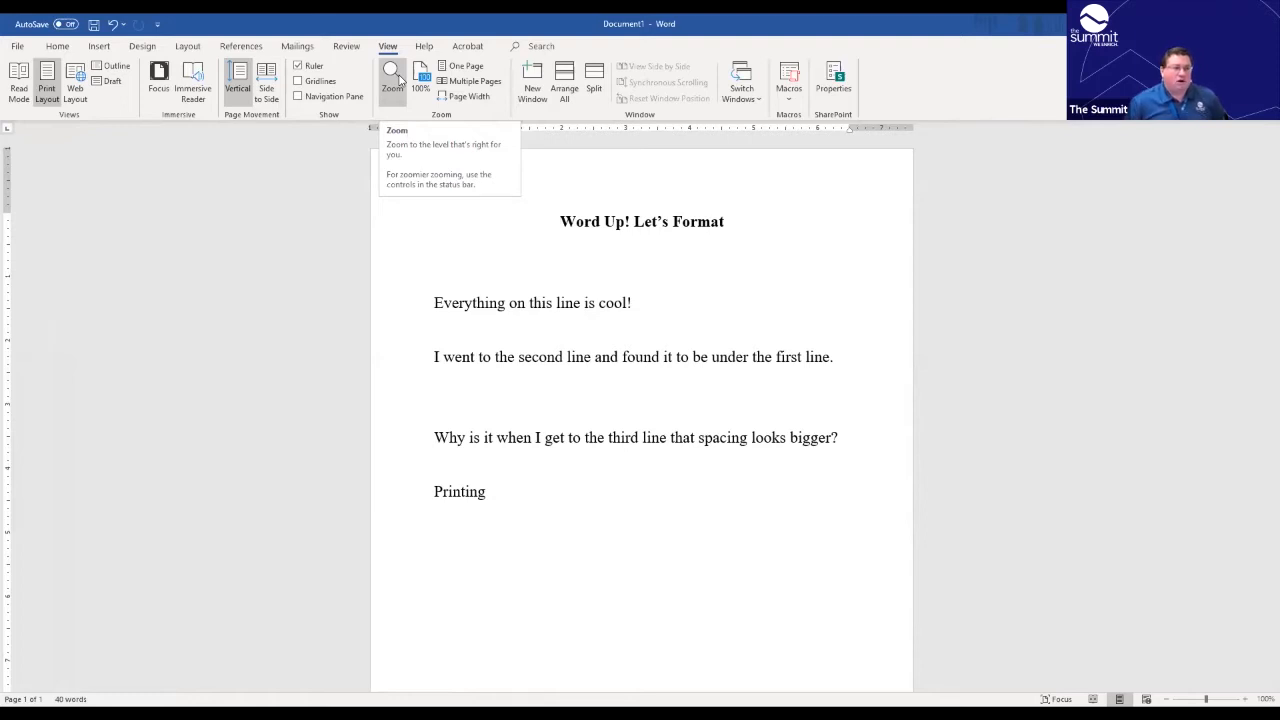
Step: Zoom the document to 200%, and reset the zoom to 100%
{"action": "left_click", "coordinate": [393, 78]}
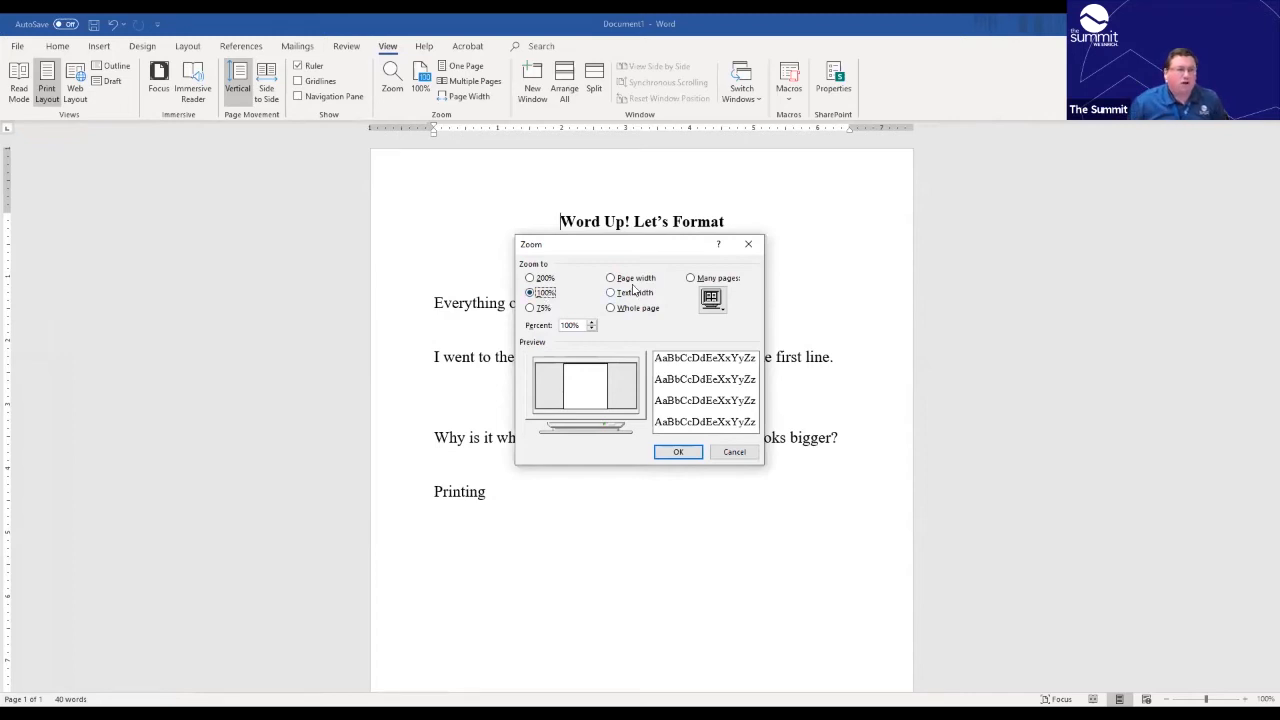
{"action": "left_click", "coordinate": [531, 278]}
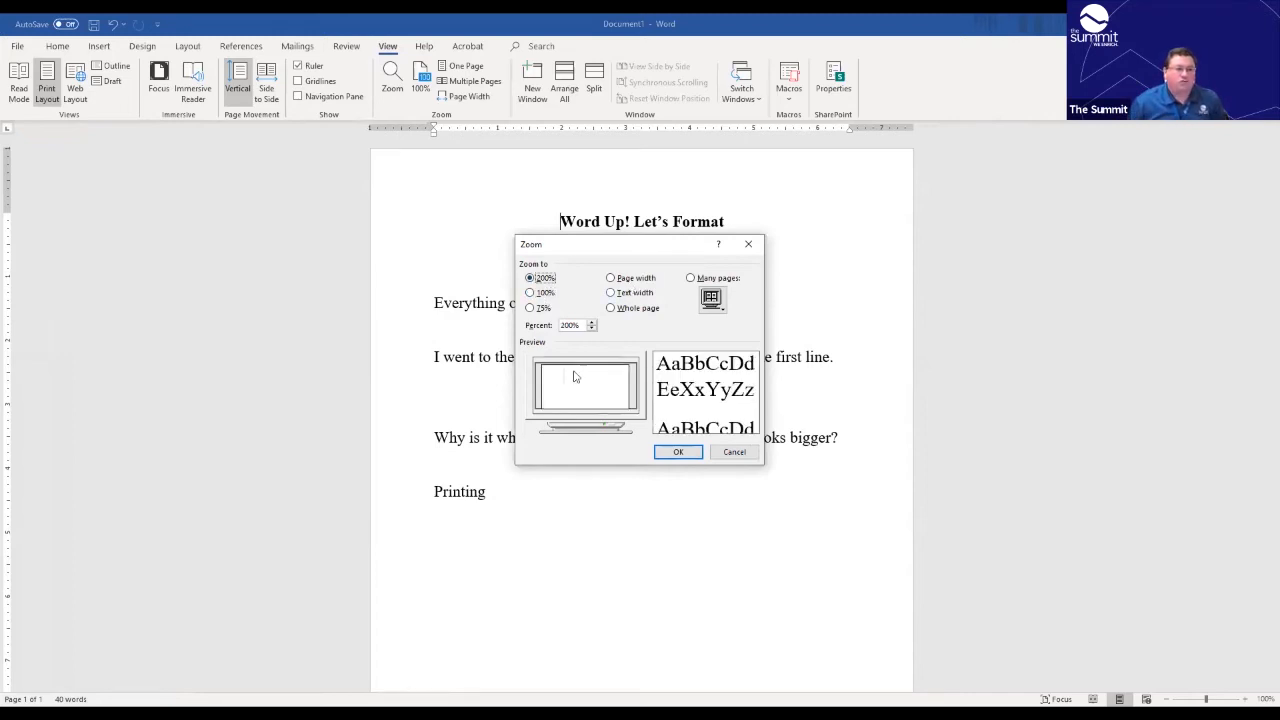
{"action": "left_click", "coordinate": [678, 453]}
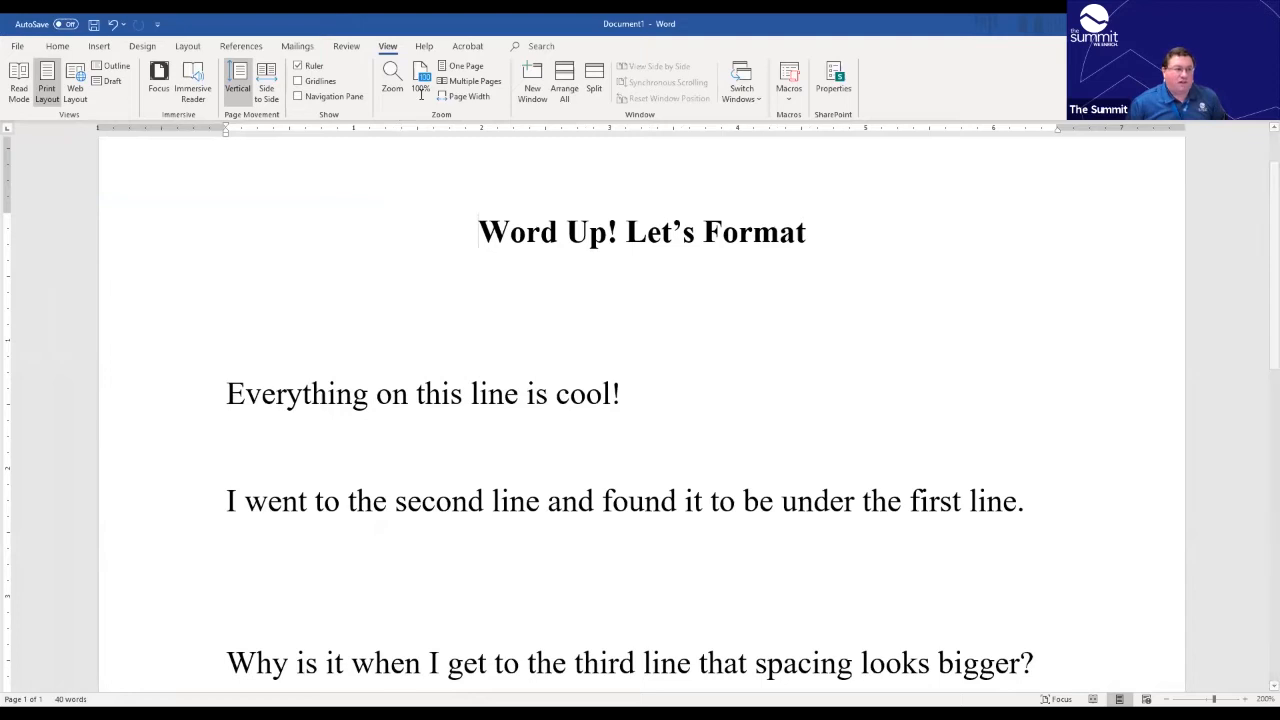
{"action": "left_click", "coordinate": [424, 92]}
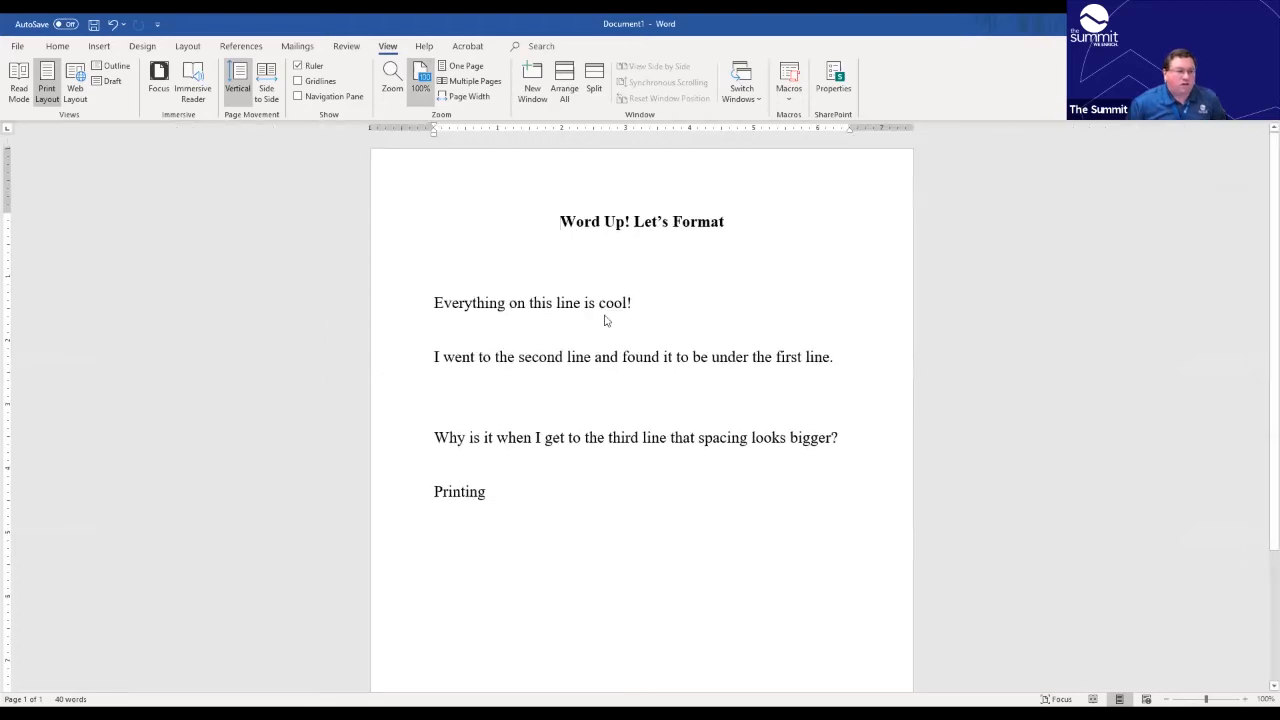
Step: Set a custom zoom level of 87% for the document
{"action": "double_click", "coordinate": [568, 324]}
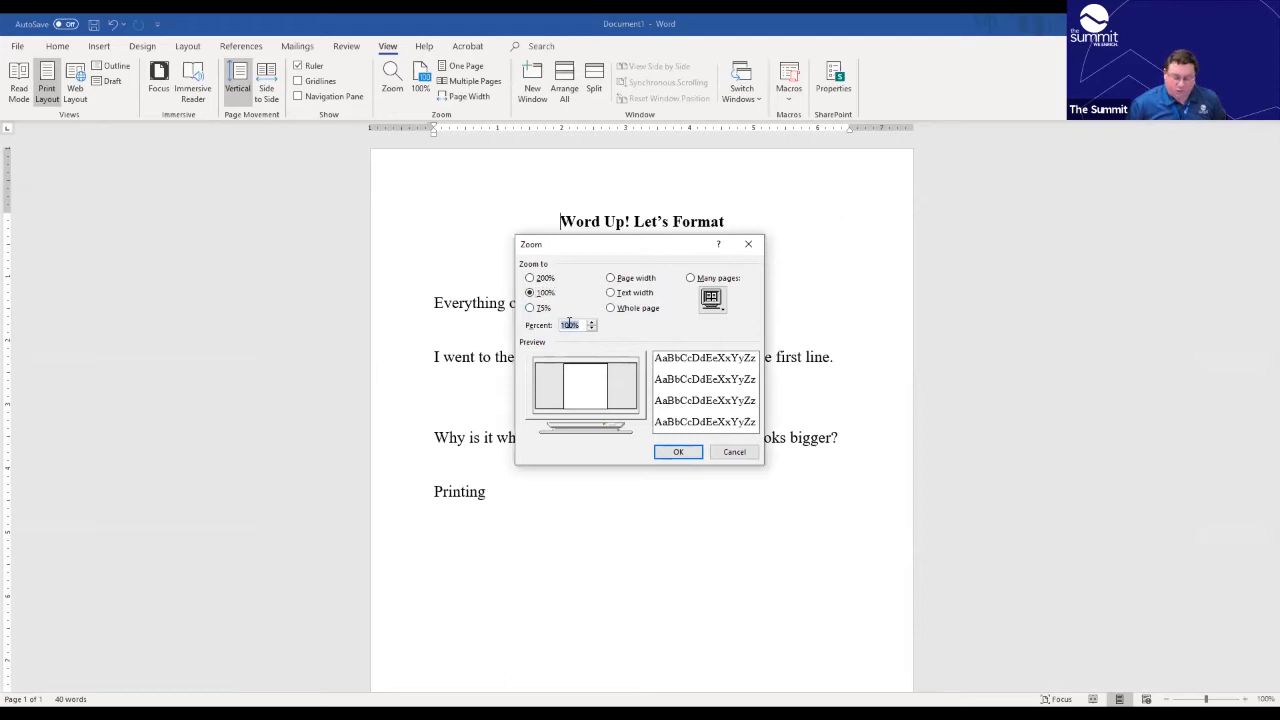
{"action": "type", "text": "87"}
{"action": "key", "text": "Return"}
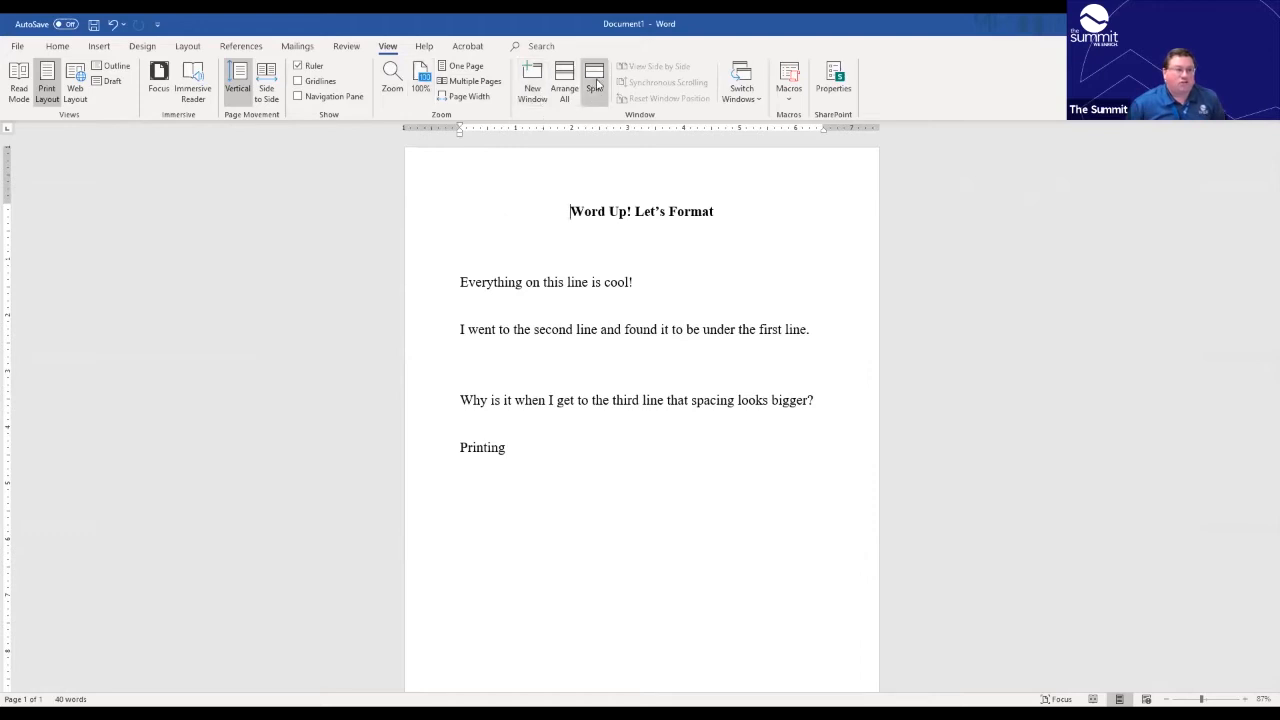
Step: Split the document window, view the document's beginning in both halves, and remove the split
{"action": "left_click", "coordinate": [595, 85]}
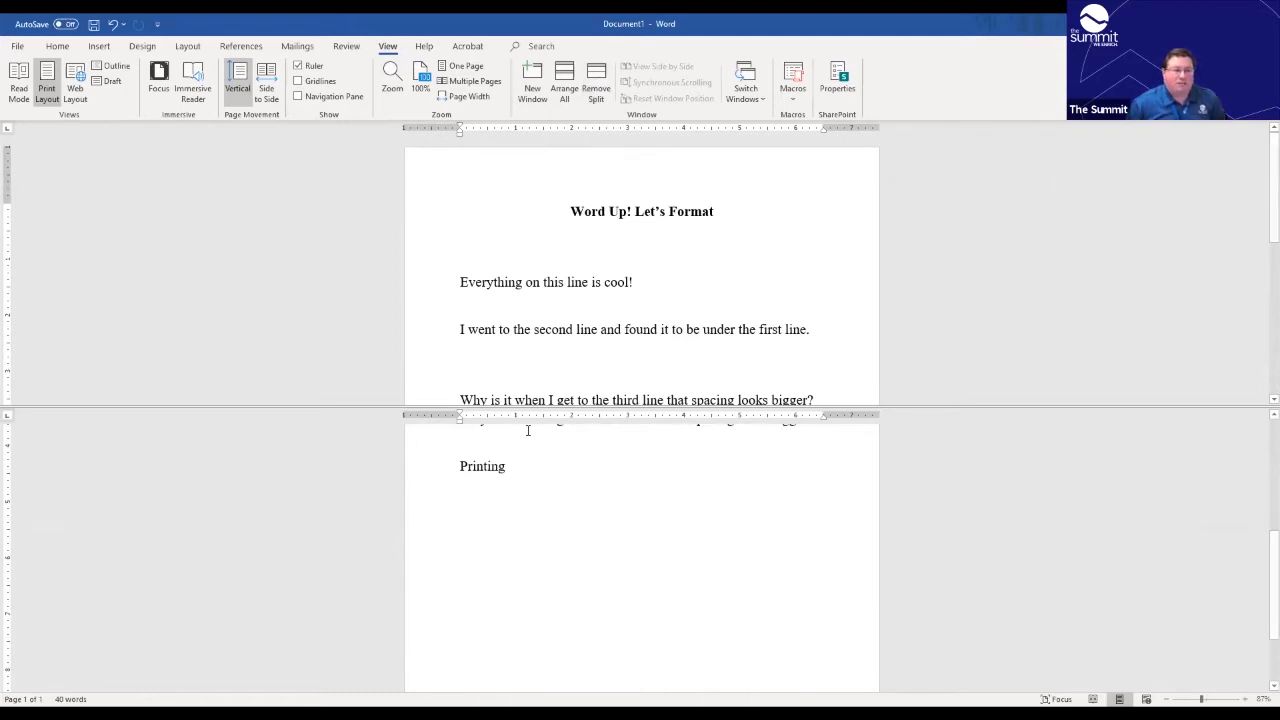
{"action": "scroll", "coordinate": [554, 463], "scroll_direction": "up", "scroll_amount": 5}
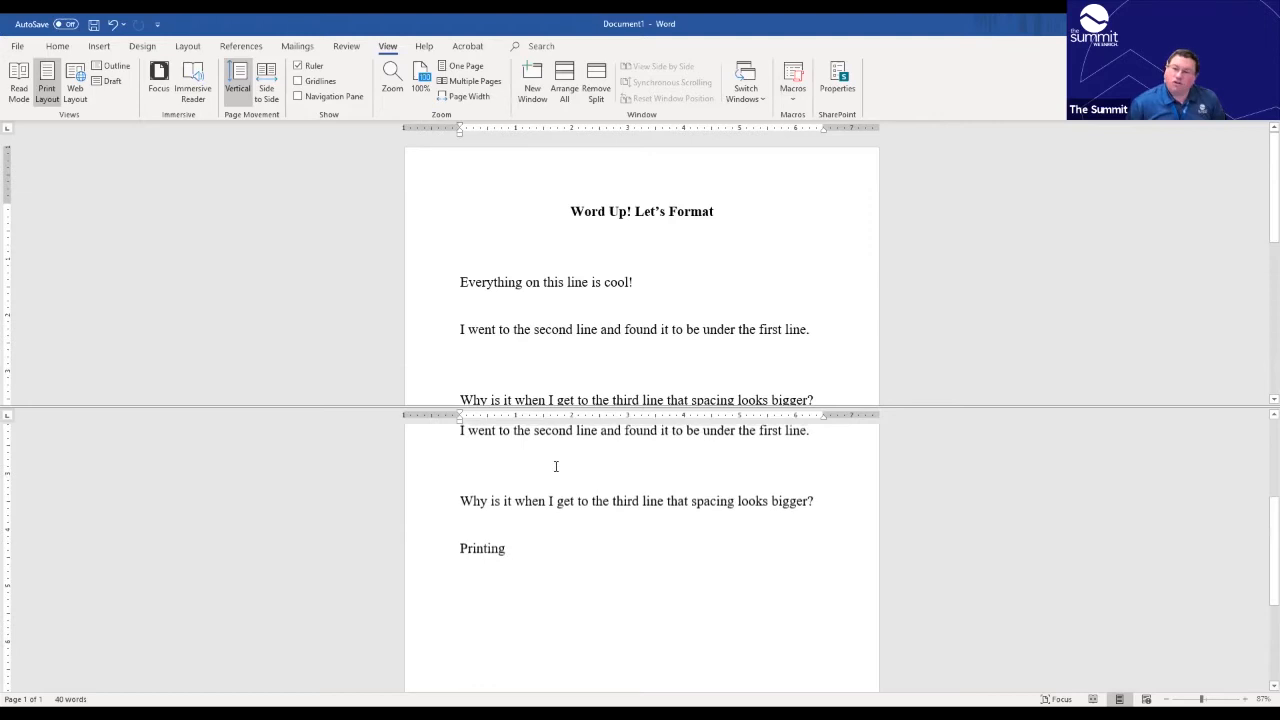
{"action": "left_click", "coordinate": [597, 102]}
{"action": "scroll", "coordinate": [597, 109], "scroll_direction": "down", "scroll_amount": 1}
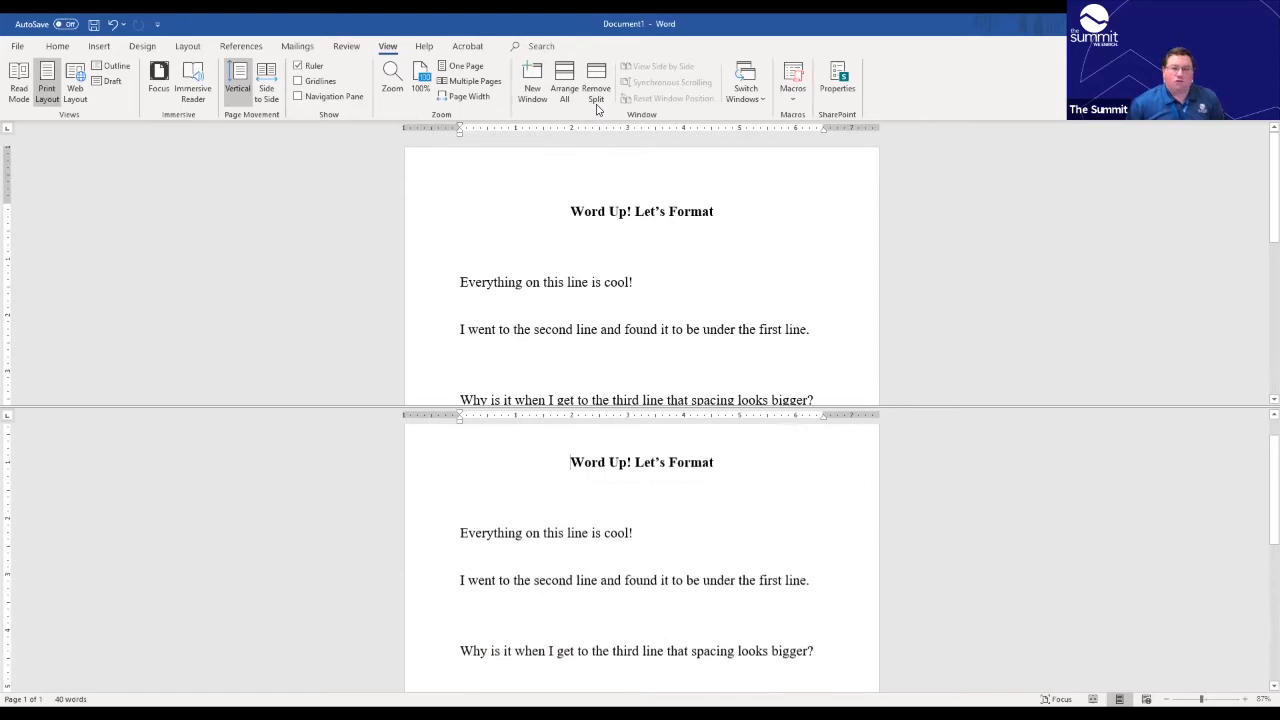
{"action": "left_click", "coordinate": [597, 105]}
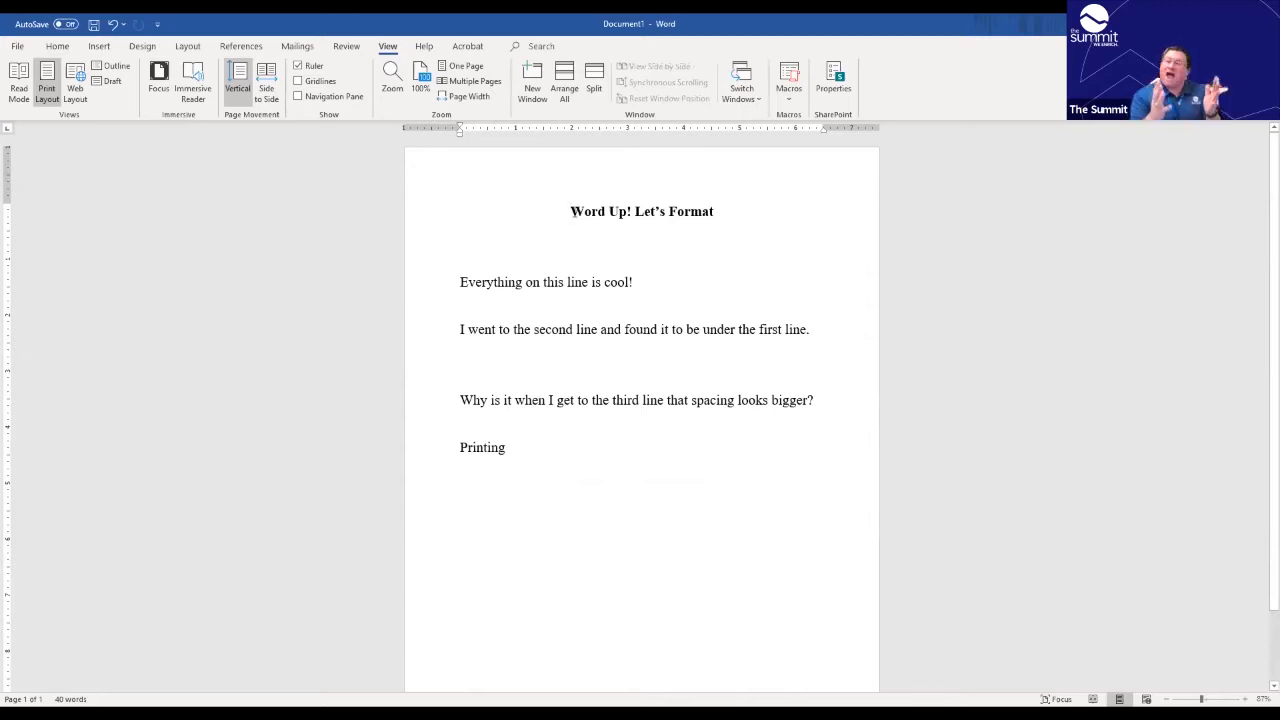
Step: Select the whole title line "Word Up! Let's Format" and clear the selection
{"action": "left_click", "coordinate": [57, 46]}
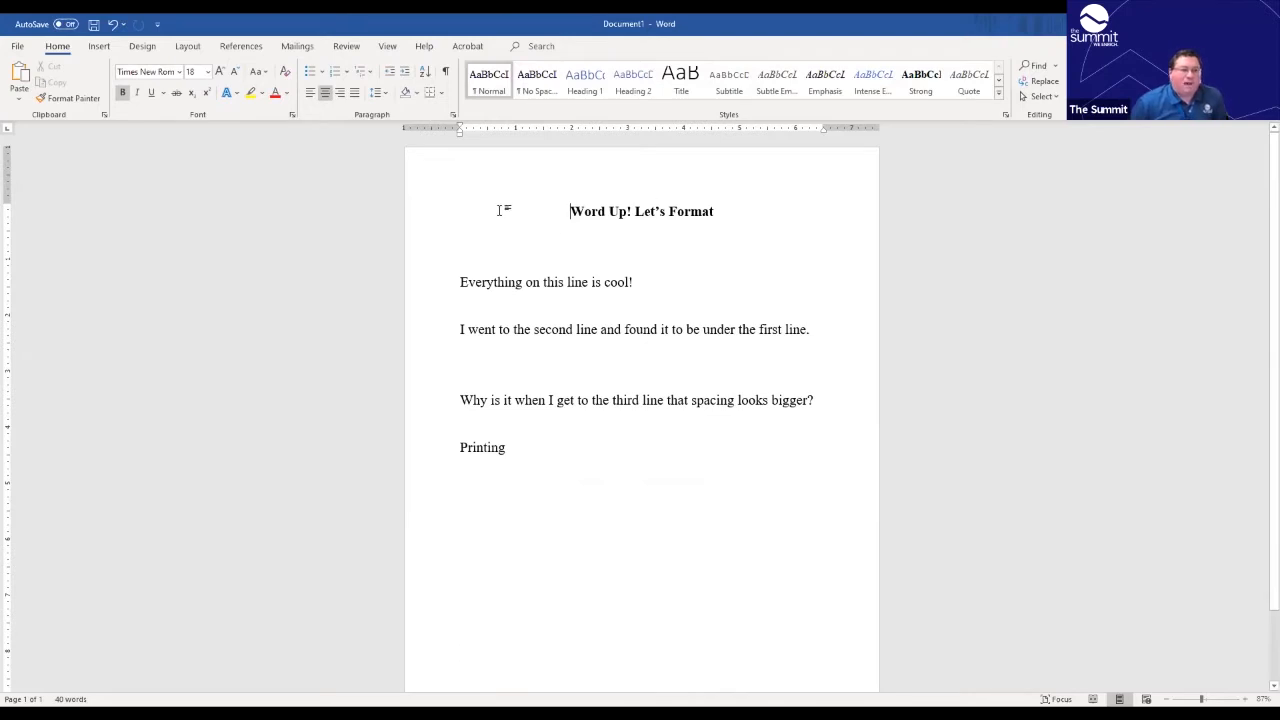
{"action": "left_click", "coordinate": [448, 218]}
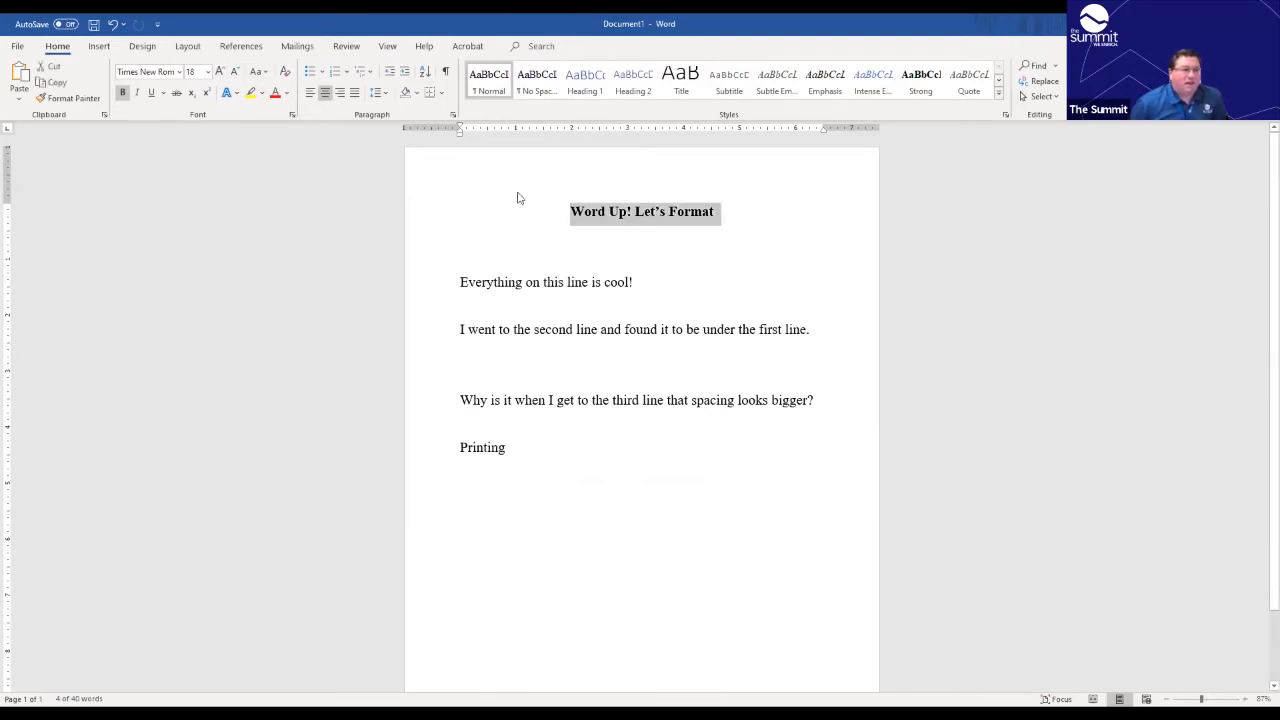
{"action": "left_click", "coordinate": [566, 212]}
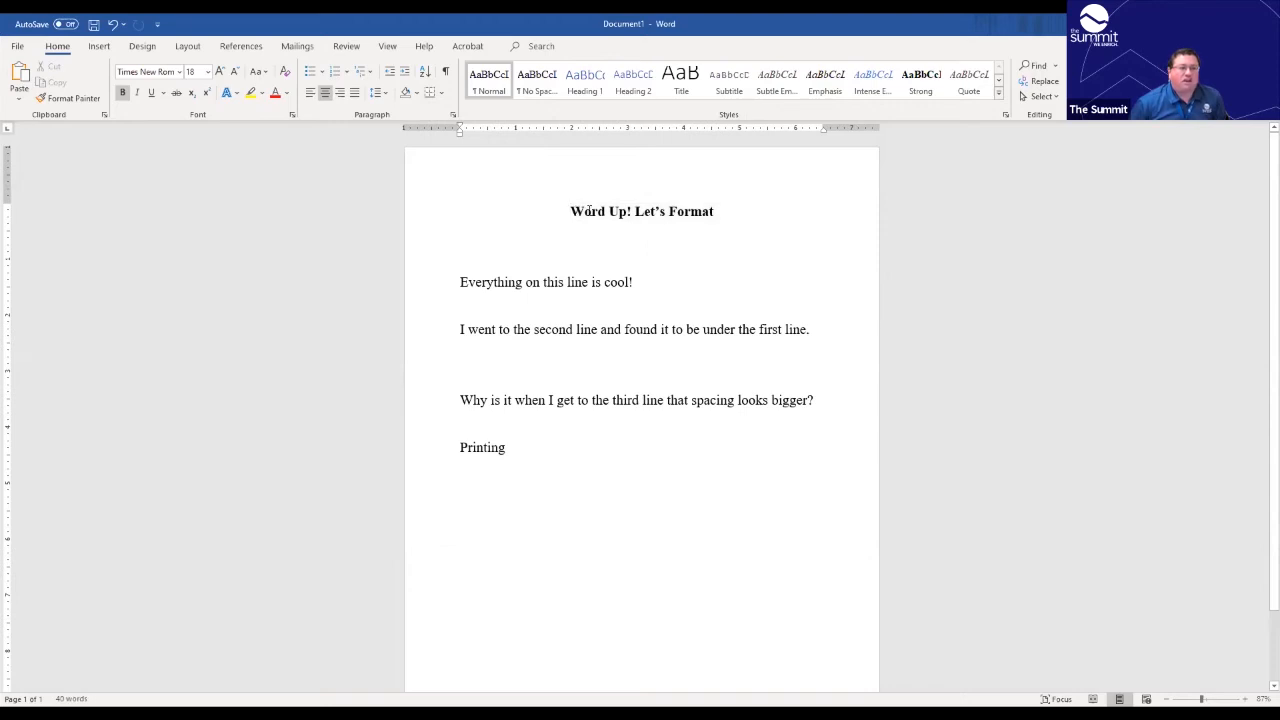
Step: Select the entire title paragraph "Word Up! Let's Format" at once
{"action": "triple_click", "coordinate": [589, 210]}
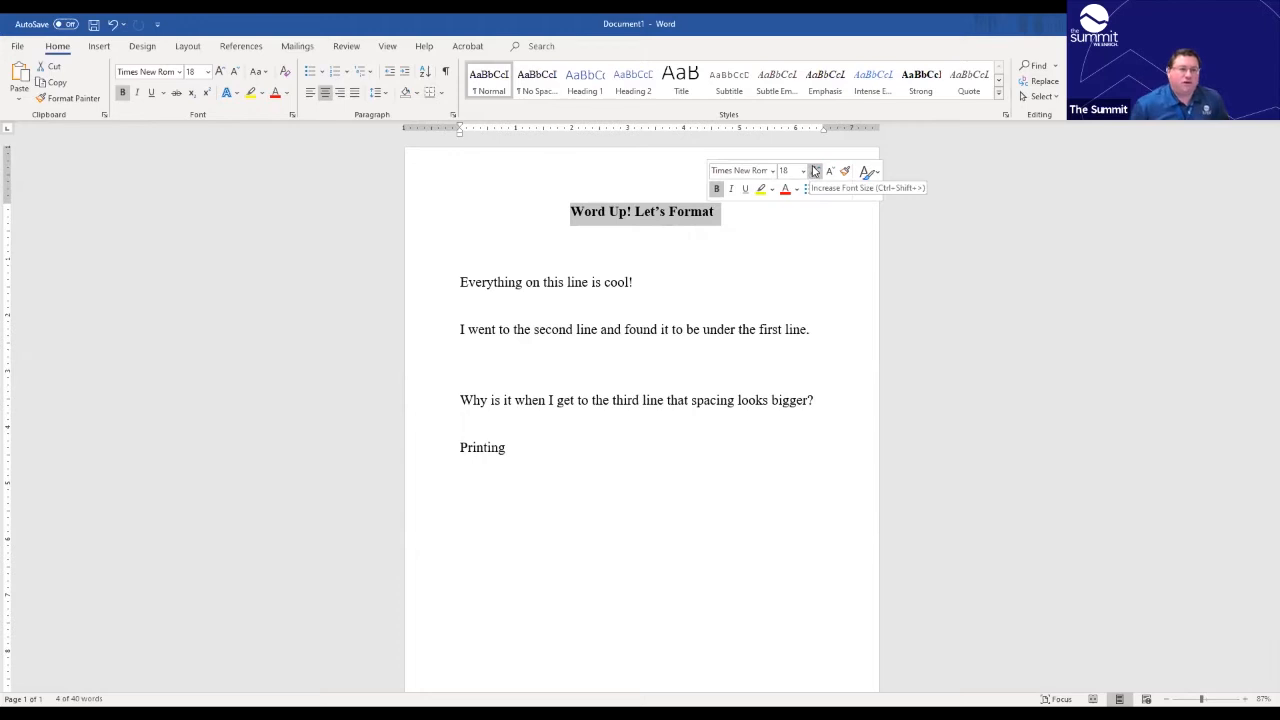
{"action": "left_click", "coordinate": [571, 226]}
{"action": "triple_click", "coordinate": [571, 228]}
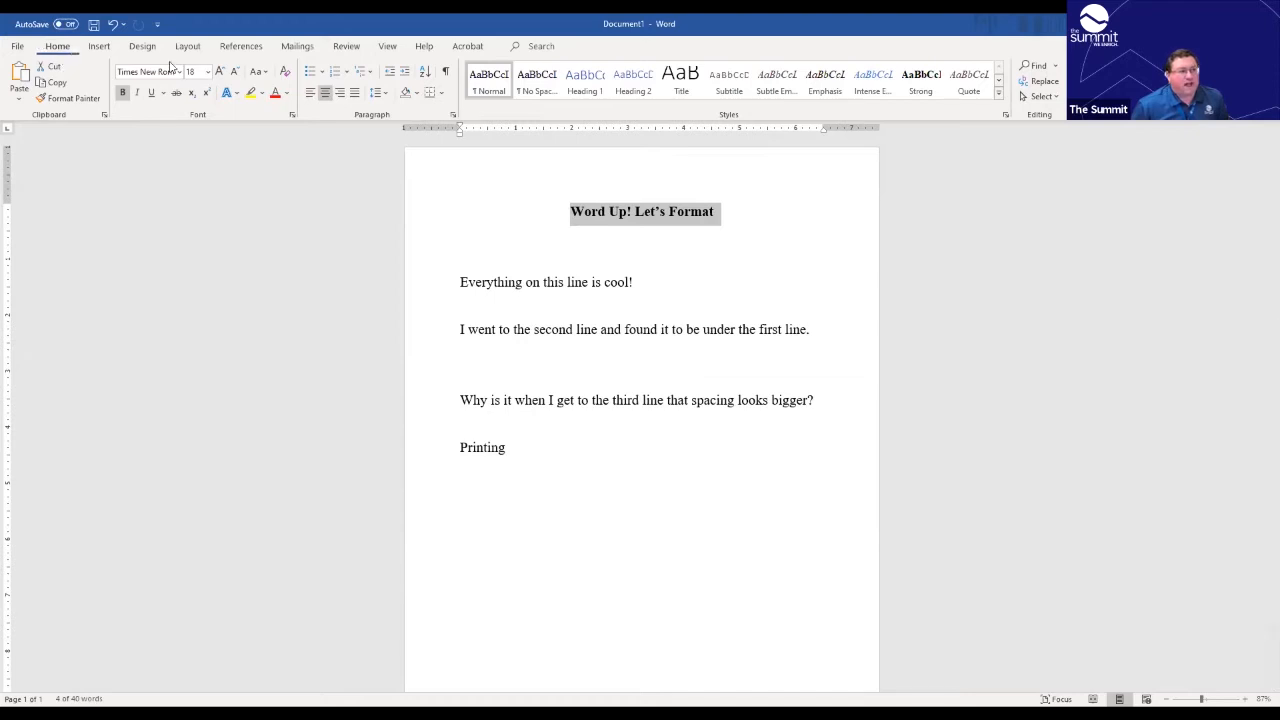
Step: Clear the selection on the title and reset the document zoom to 100%
{"action": "left_click", "coordinate": [388, 55]}
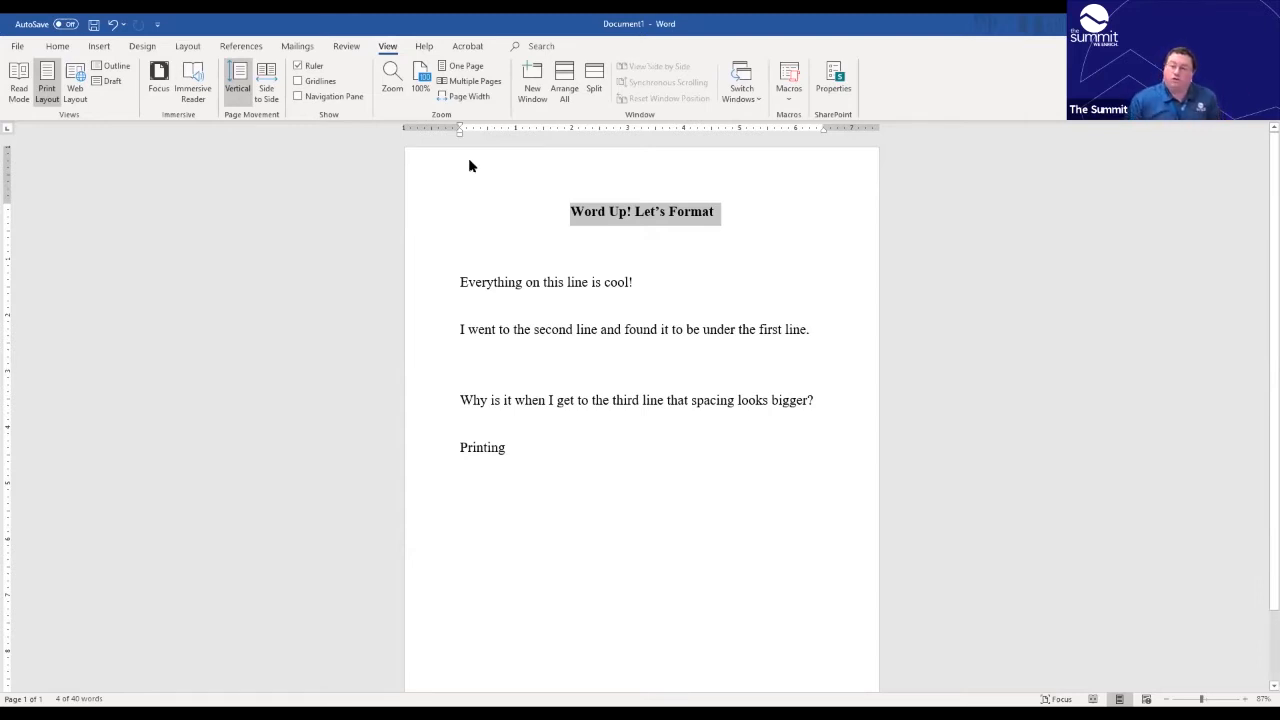
{"action": "left_click", "coordinate": [483, 214]}
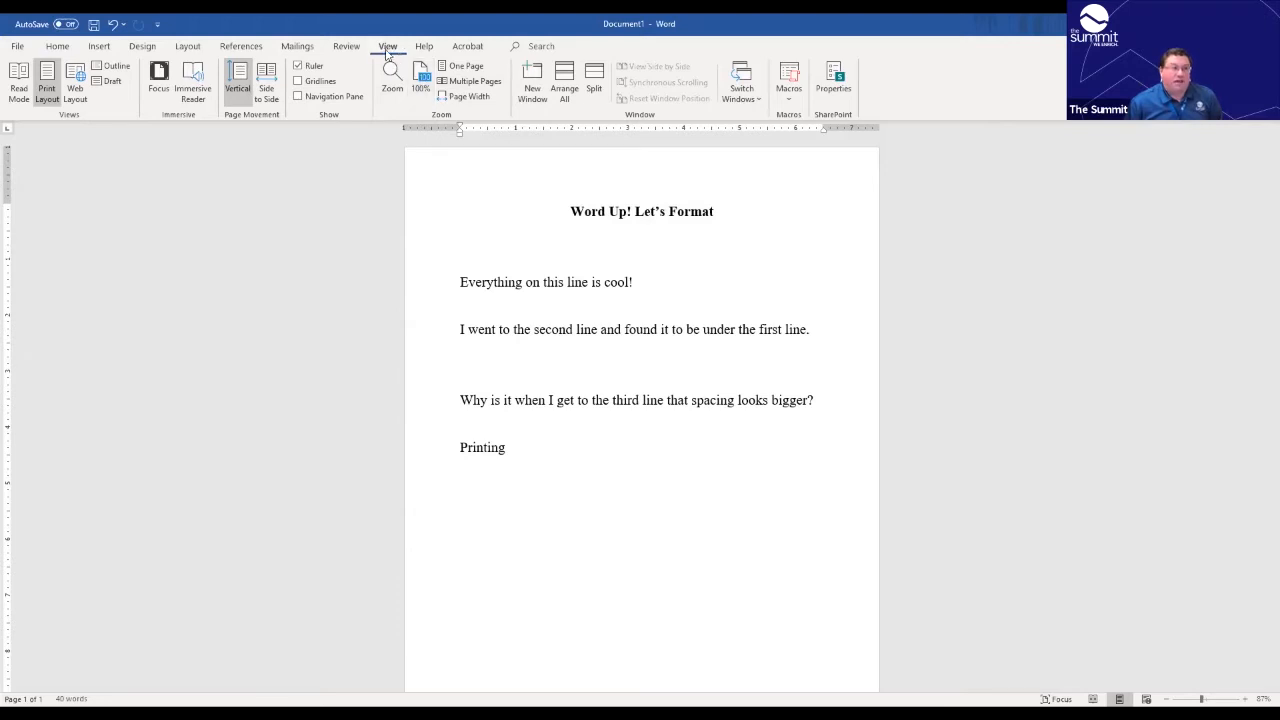
{"action": "left_click", "coordinate": [420, 86]}
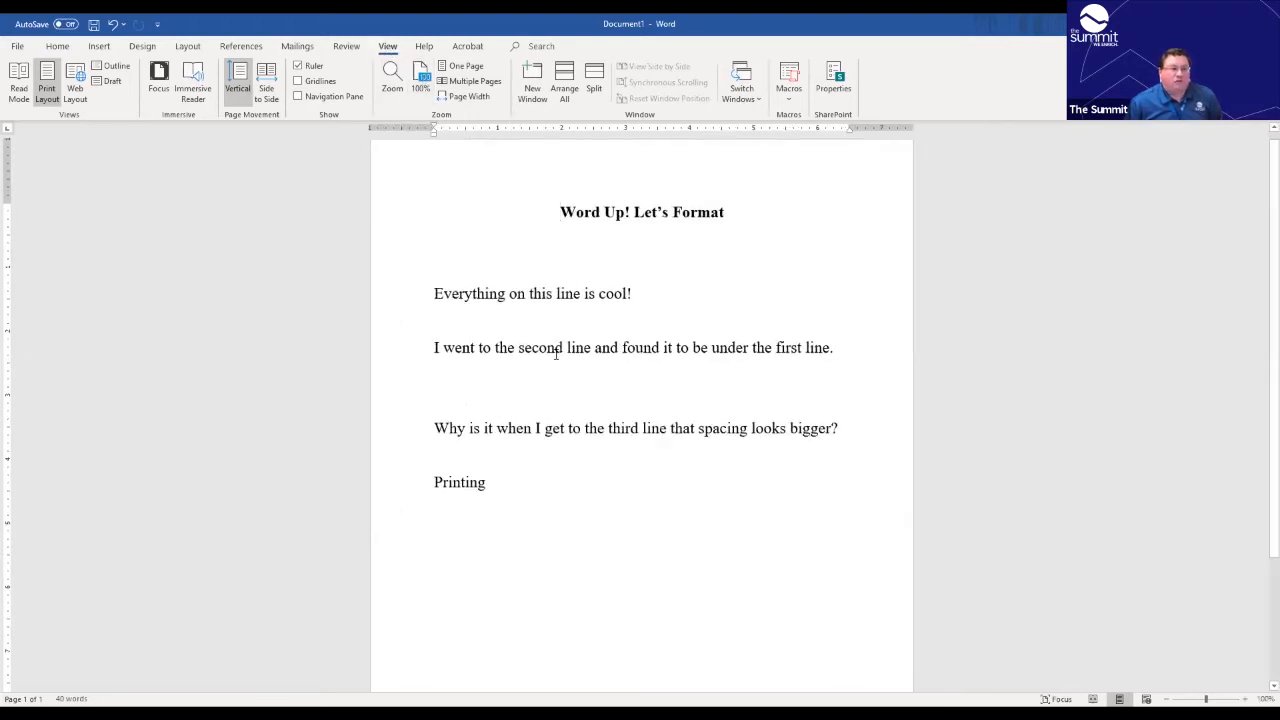
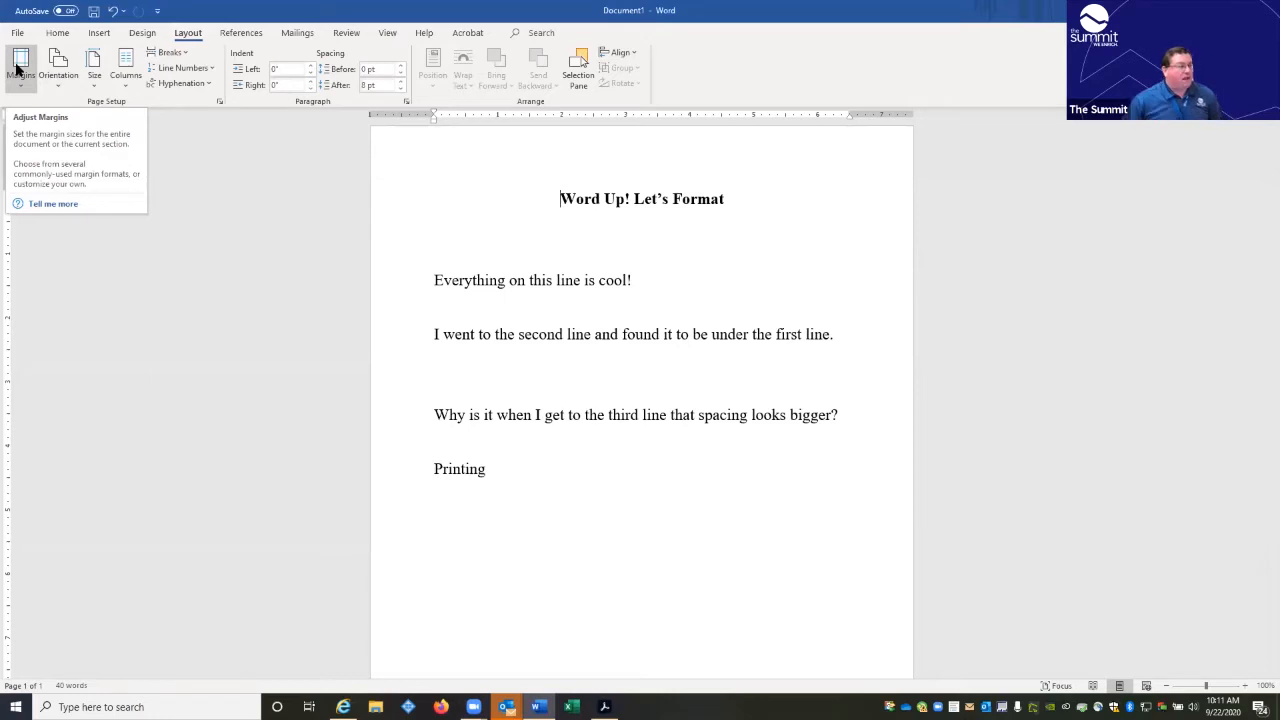
Step: Apply the Narrow margin preset to the document, and replace it with the Moderate preset
{"action": "left_click", "coordinate": [16, 68]}
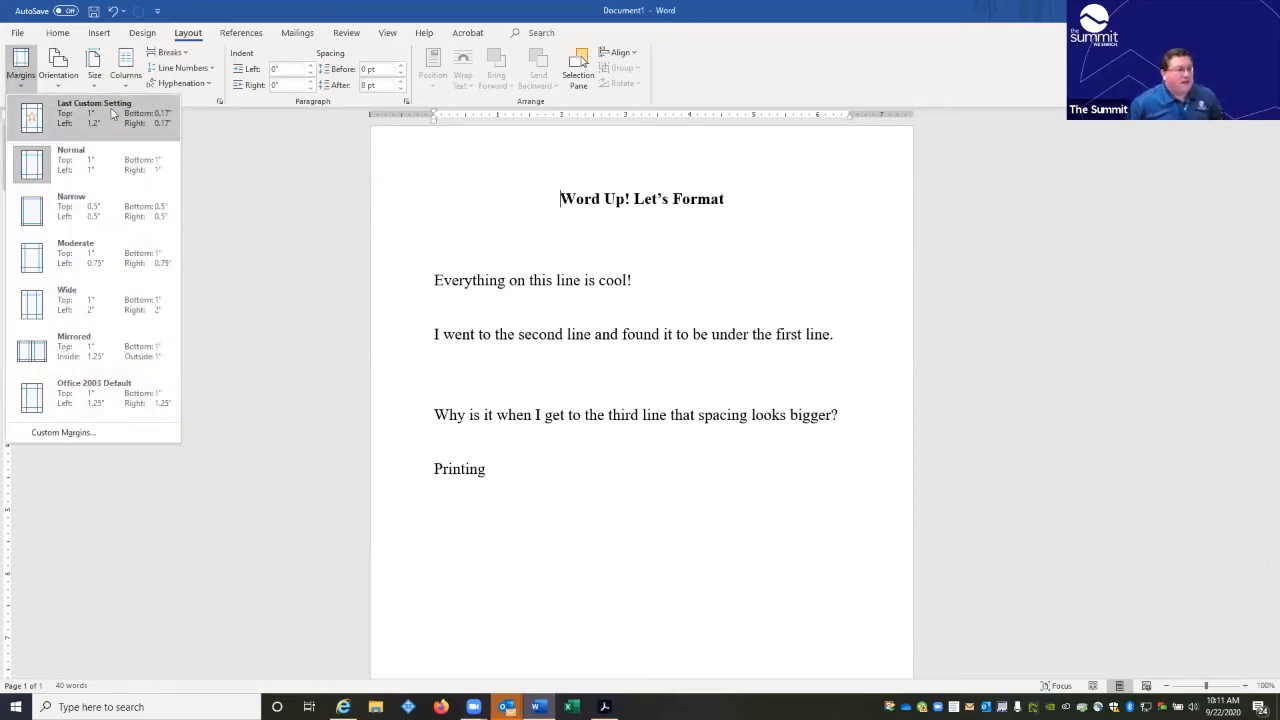
{"action": "left_click", "coordinate": [110, 209]}
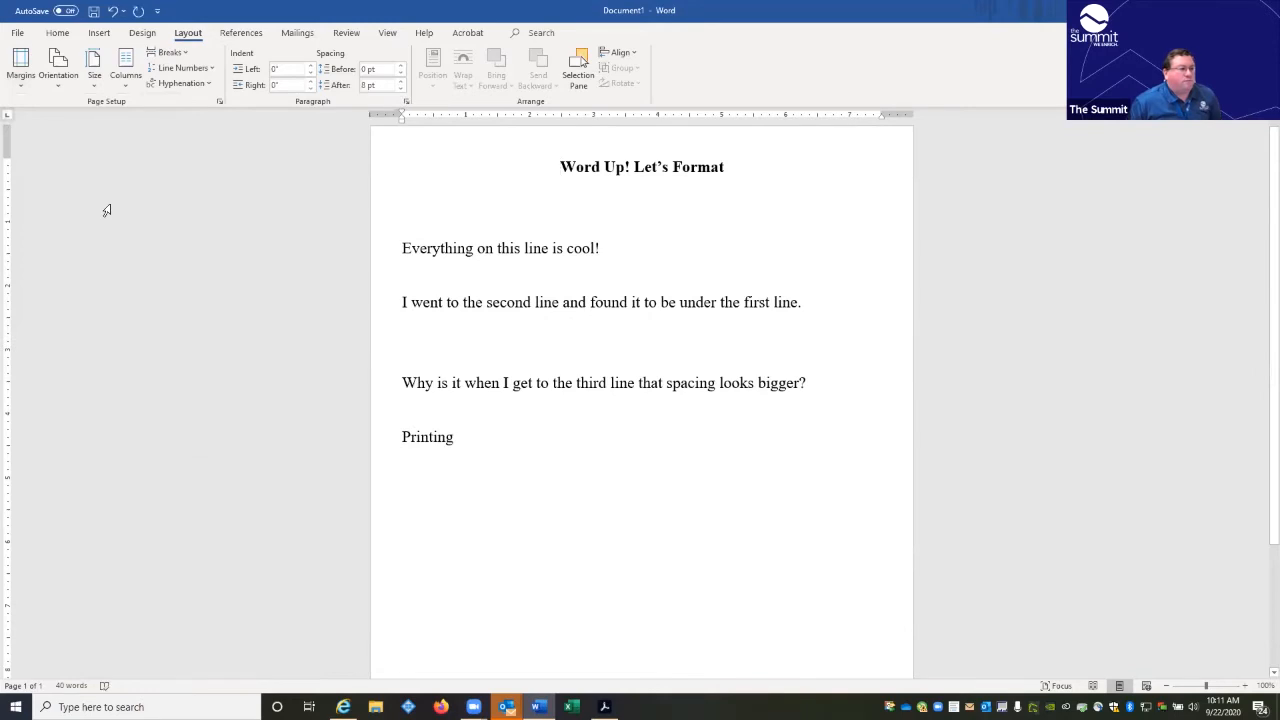
{"action": "left_click", "coordinate": [20, 68]}
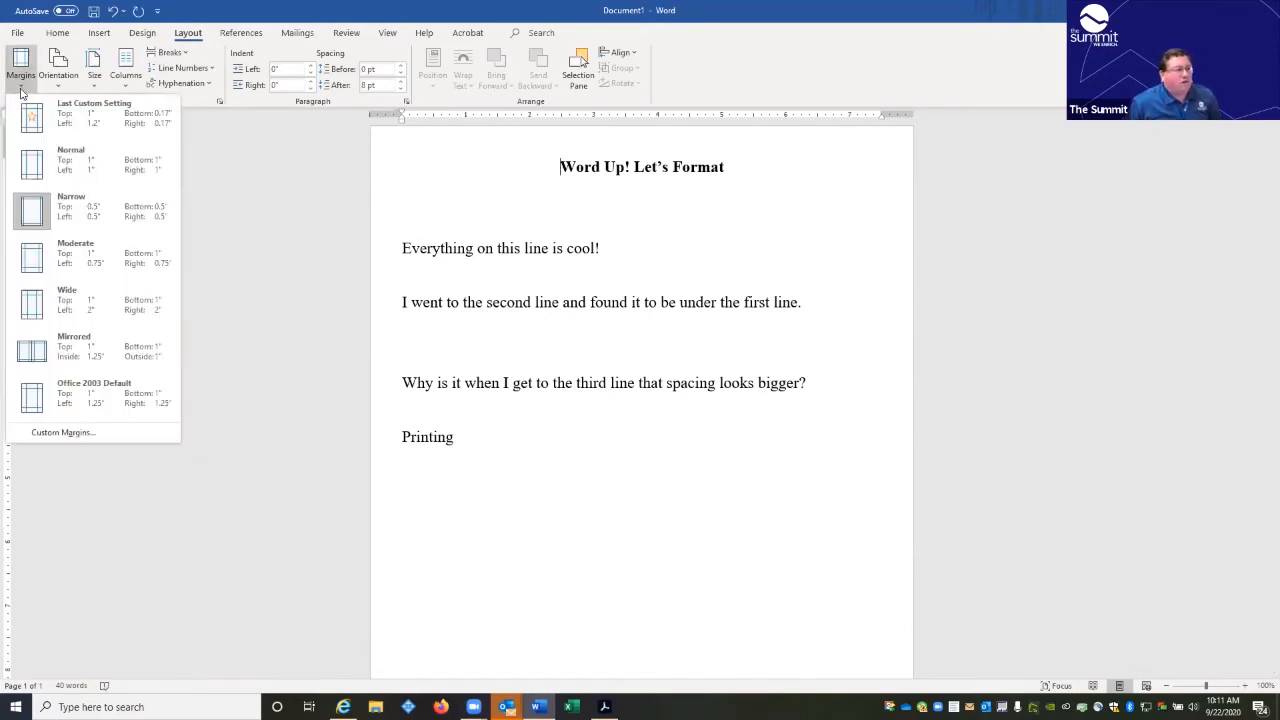
{"action": "left_click", "coordinate": [108, 265]}
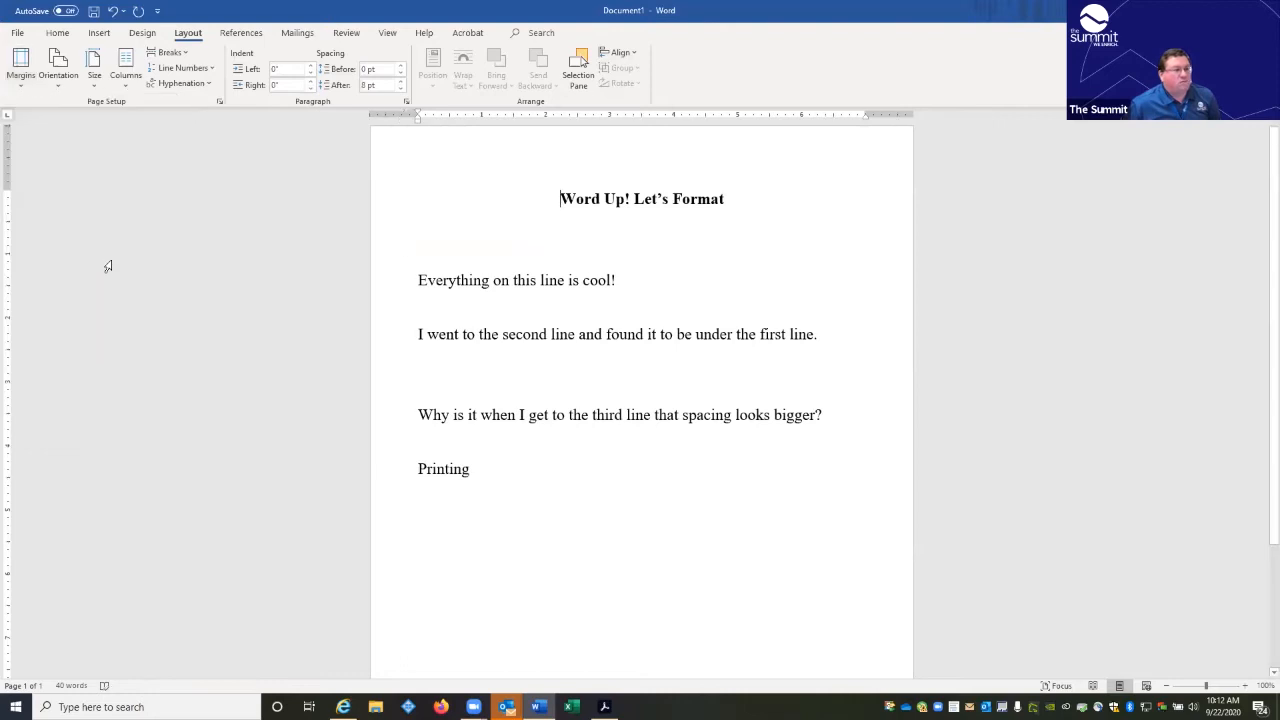
Step: Apply the Wide margin preset to the document, and return it to the Normal 1" margins
{"action": "left_click", "coordinate": [20, 70]}
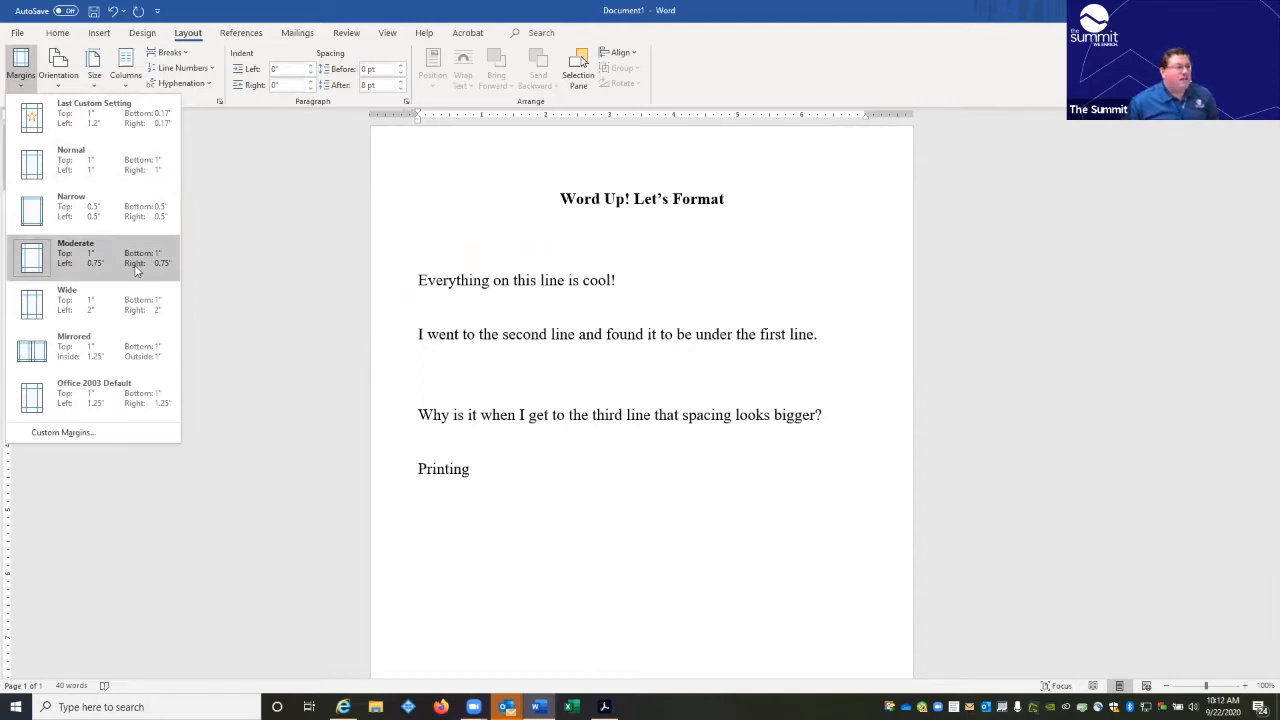
{"action": "left_click", "coordinate": [131, 316]}
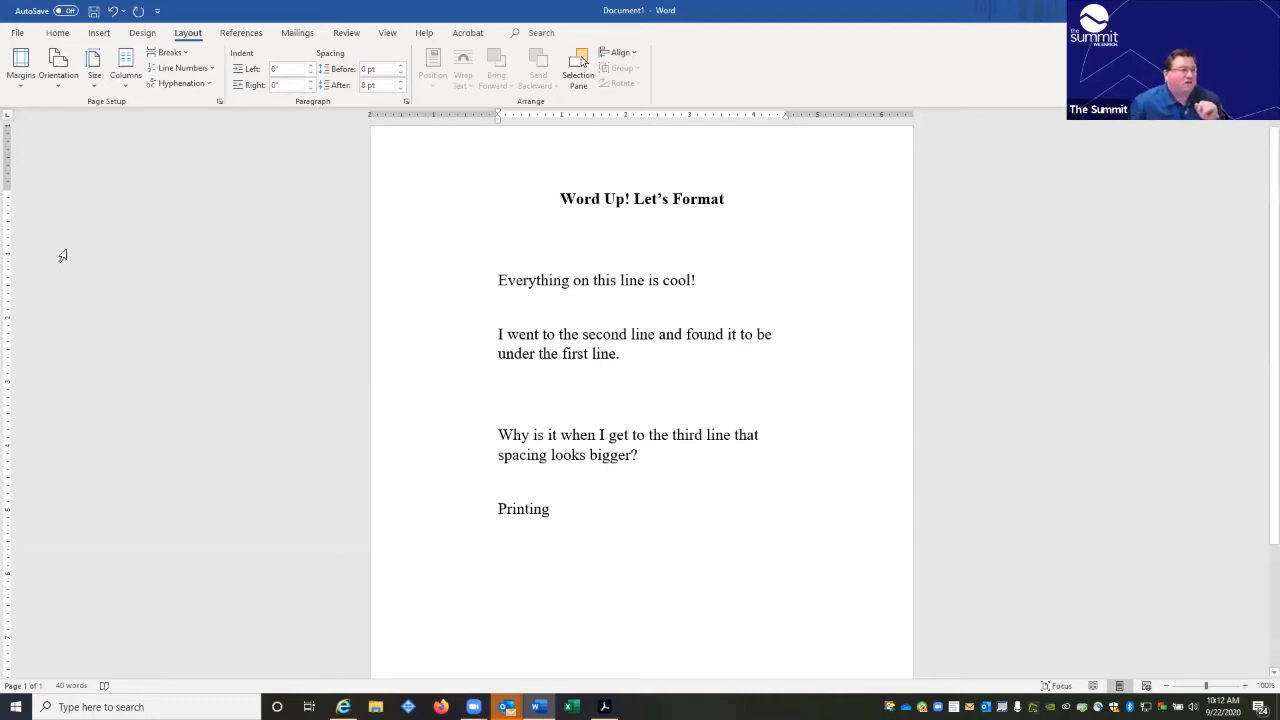
{"action": "left_click", "coordinate": [20, 68]}
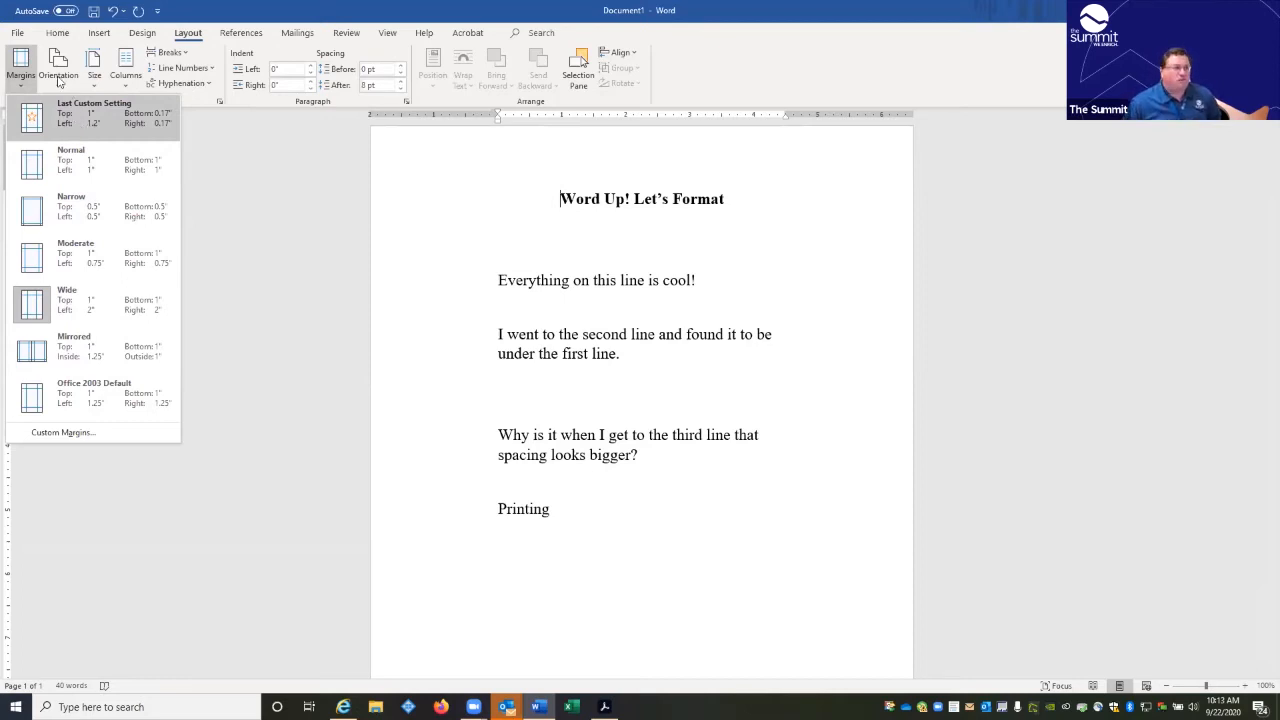
{"action": "left_click", "coordinate": [55, 169]}
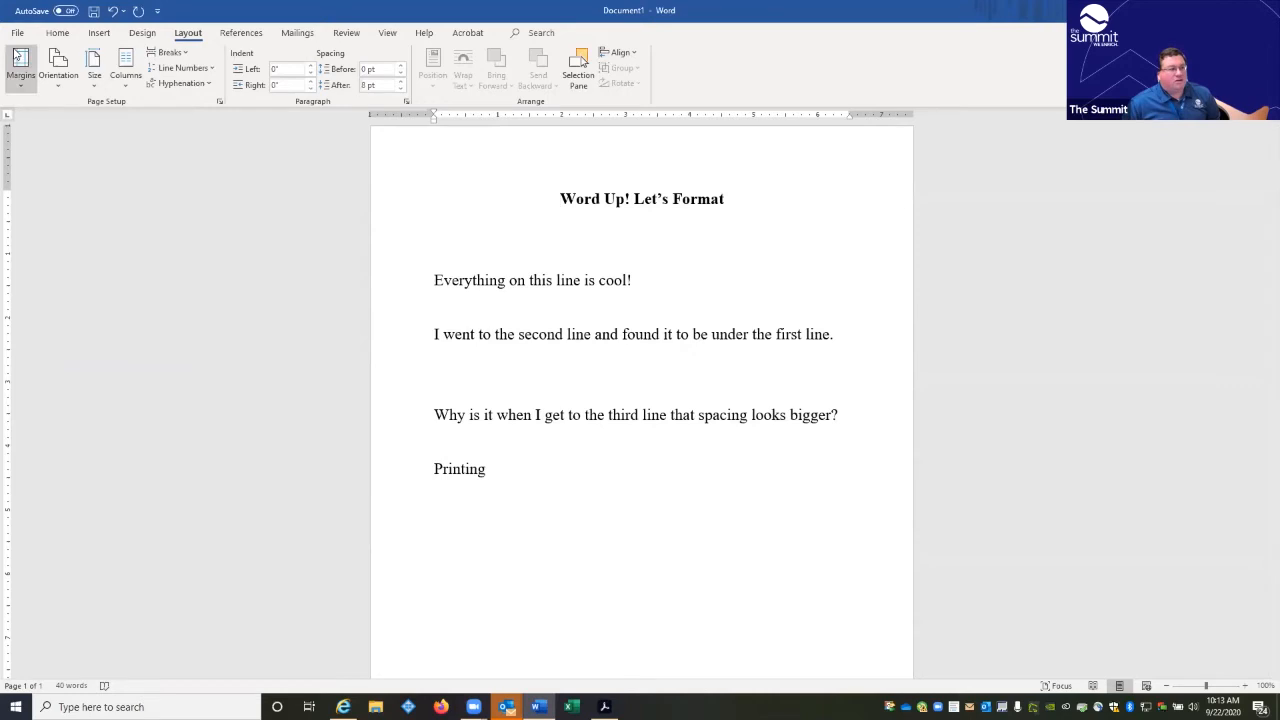
{"action": "left_click", "coordinate": [20, 66]}
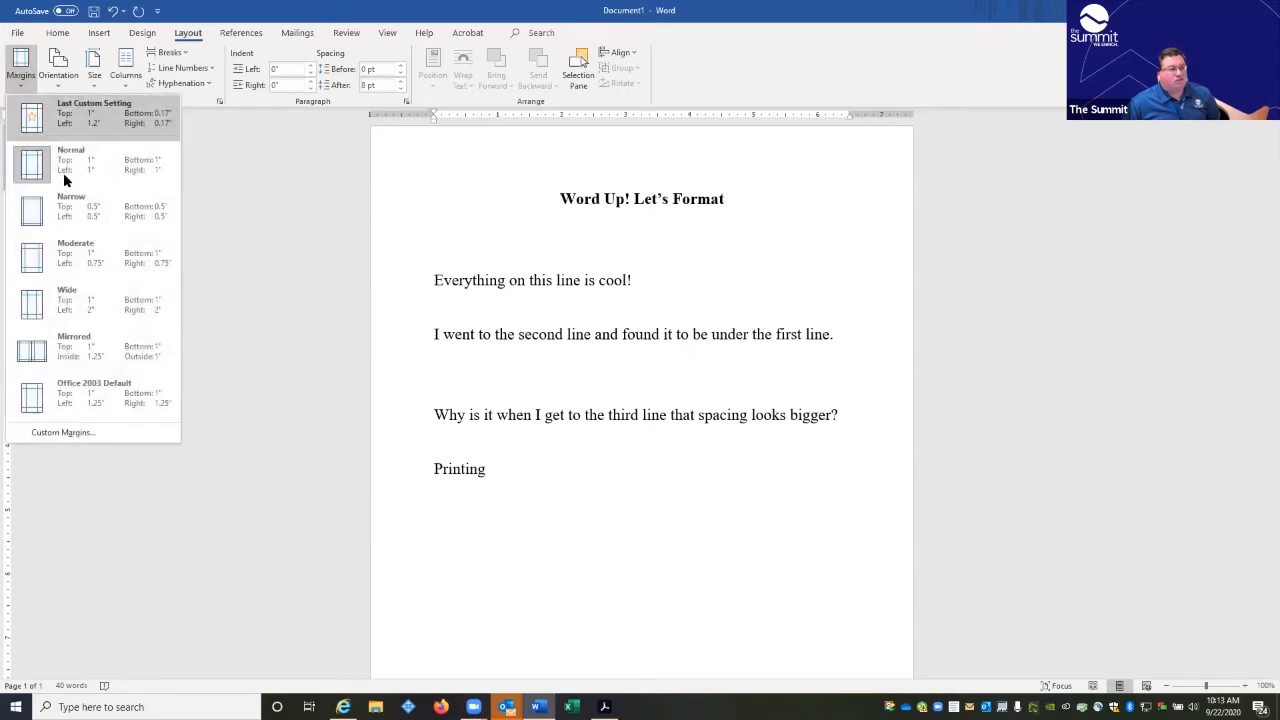
Step: Switch the page orientation to Landscape and back to Portrait, twice in a row
{"action": "left_click", "coordinate": [64, 64]}
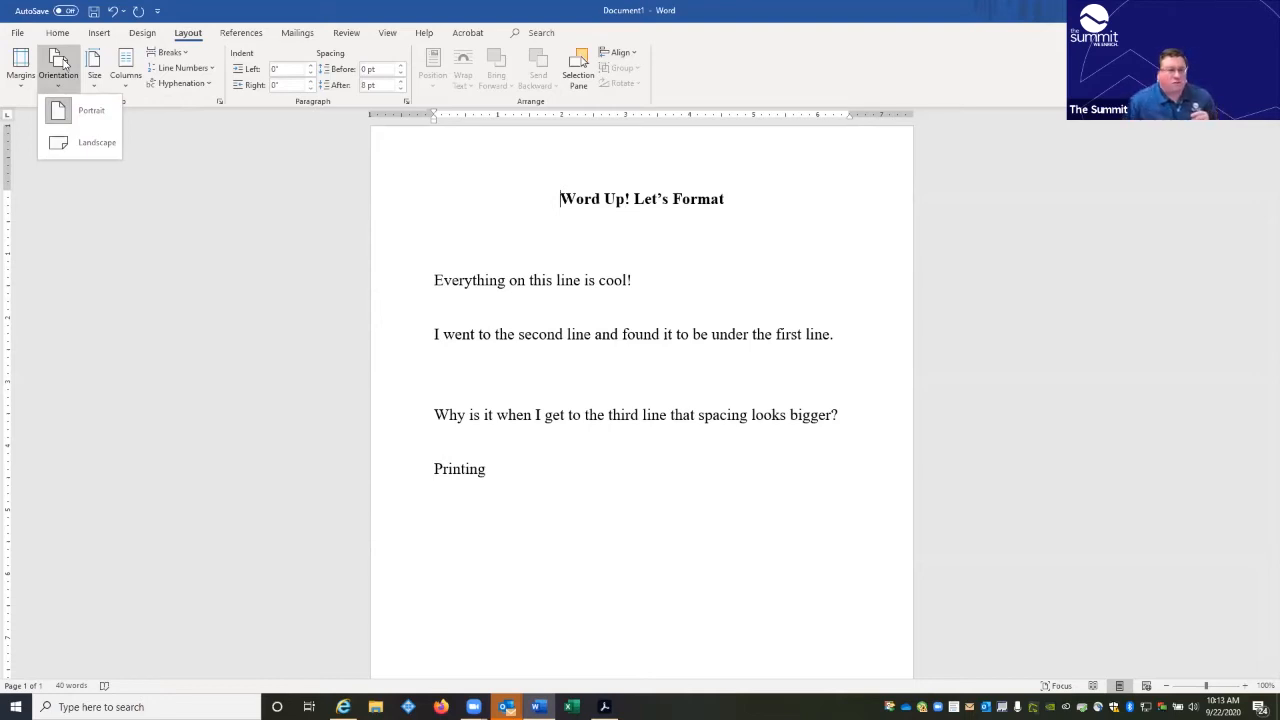
{"action": "left_click", "coordinate": [83, 147]}
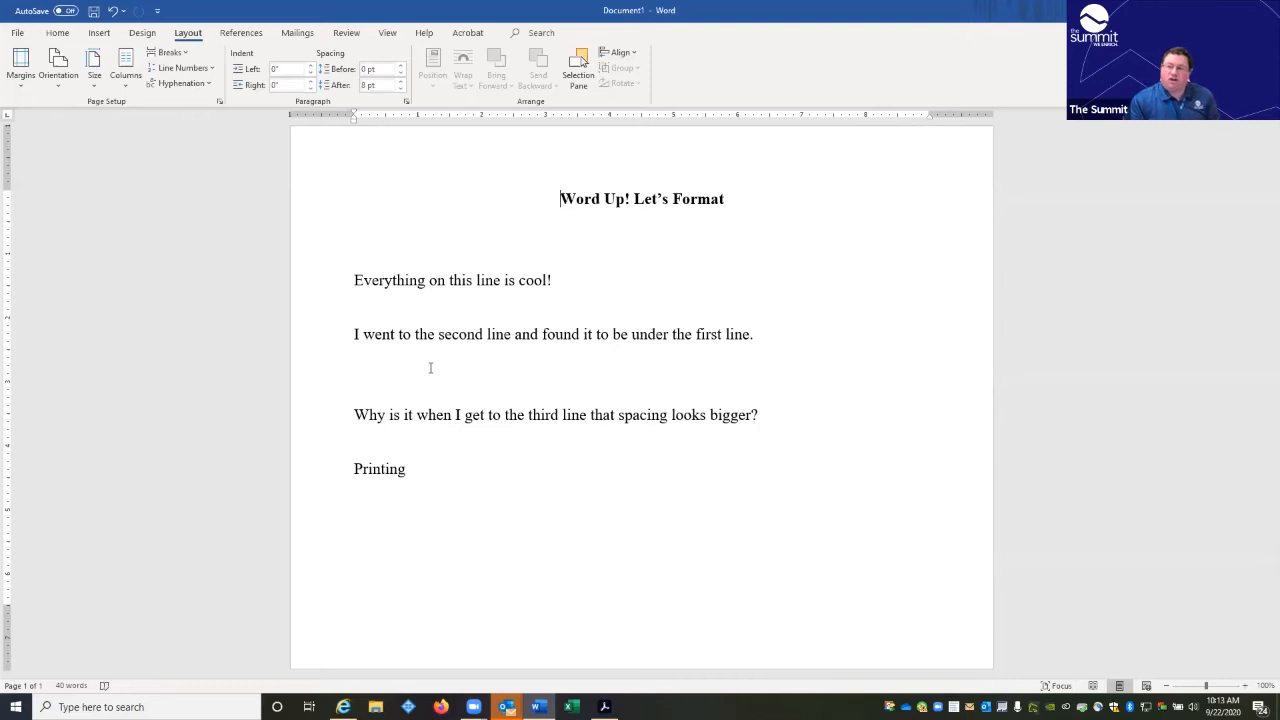
{"action": "left_click", "coordinate": [60, 70]}
{"action": "left_click", "coordinate": [92, 118]}
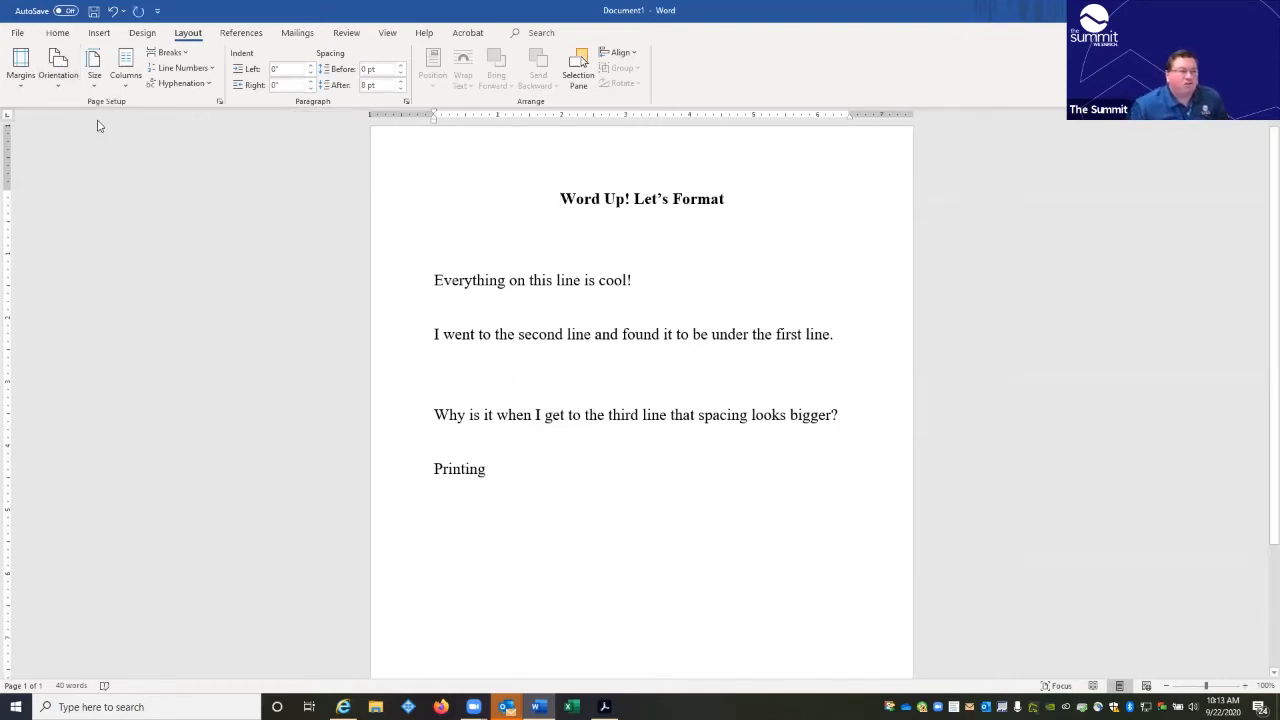
{"action": "left_click", "coordinate": [58, 70]}
{"action": "left_click", "coordinate": [68, 143]}
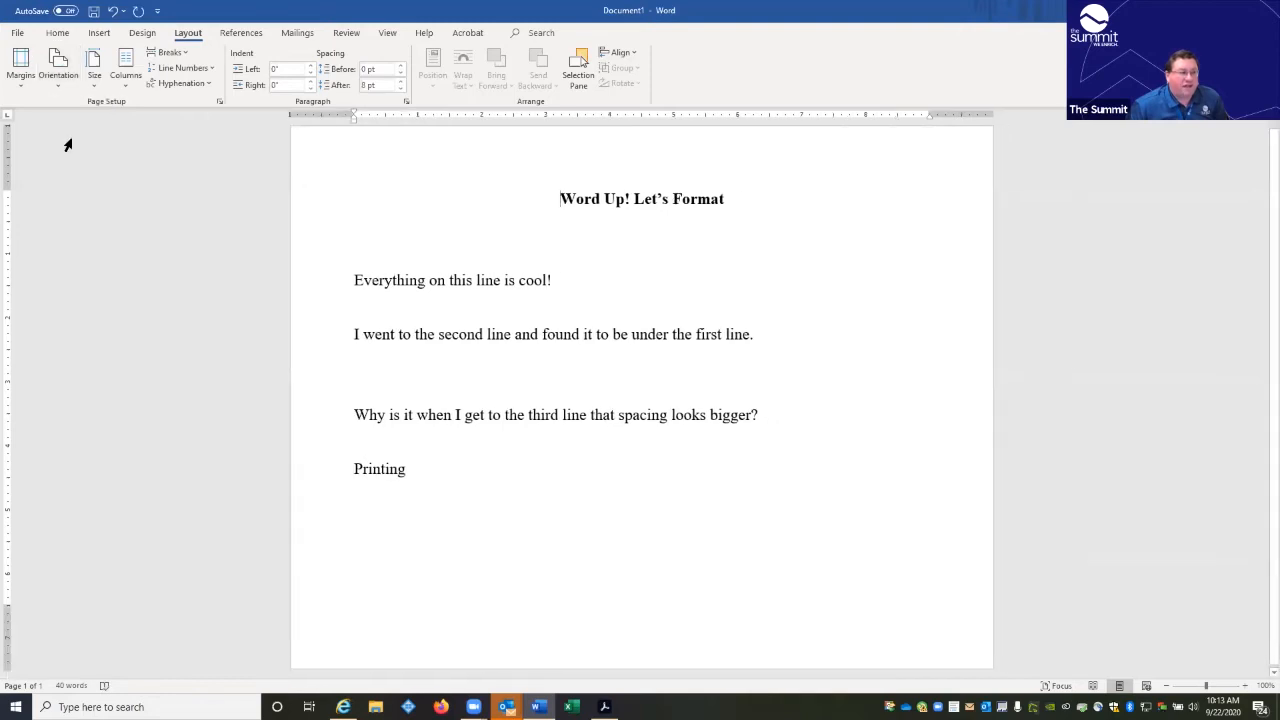
{"action": "left_click", "coordinate": [52, 72]}
{"action": "left_click", "coordinate": [80, 118]}
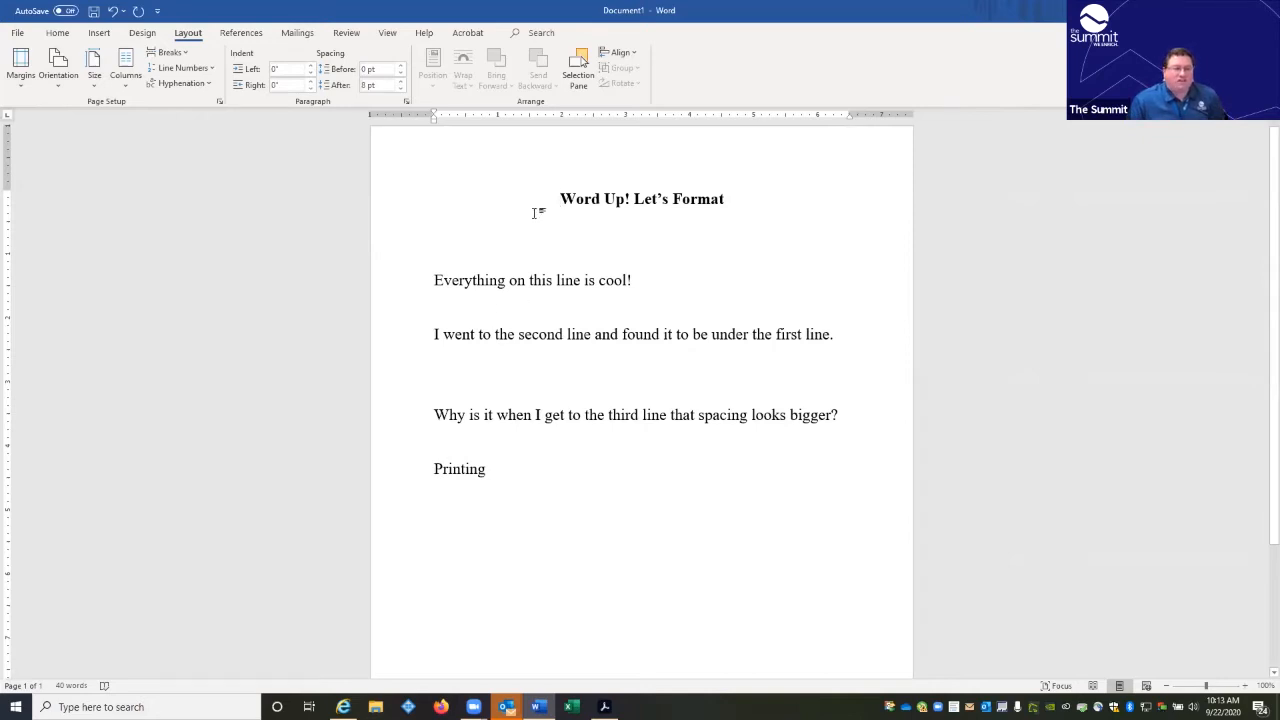
Step: Change the paper size to Legal 8.5" x 14", and return it to Letter 8.5" x 11"
{"action": "left_click", "coordinate": [99, 69]}
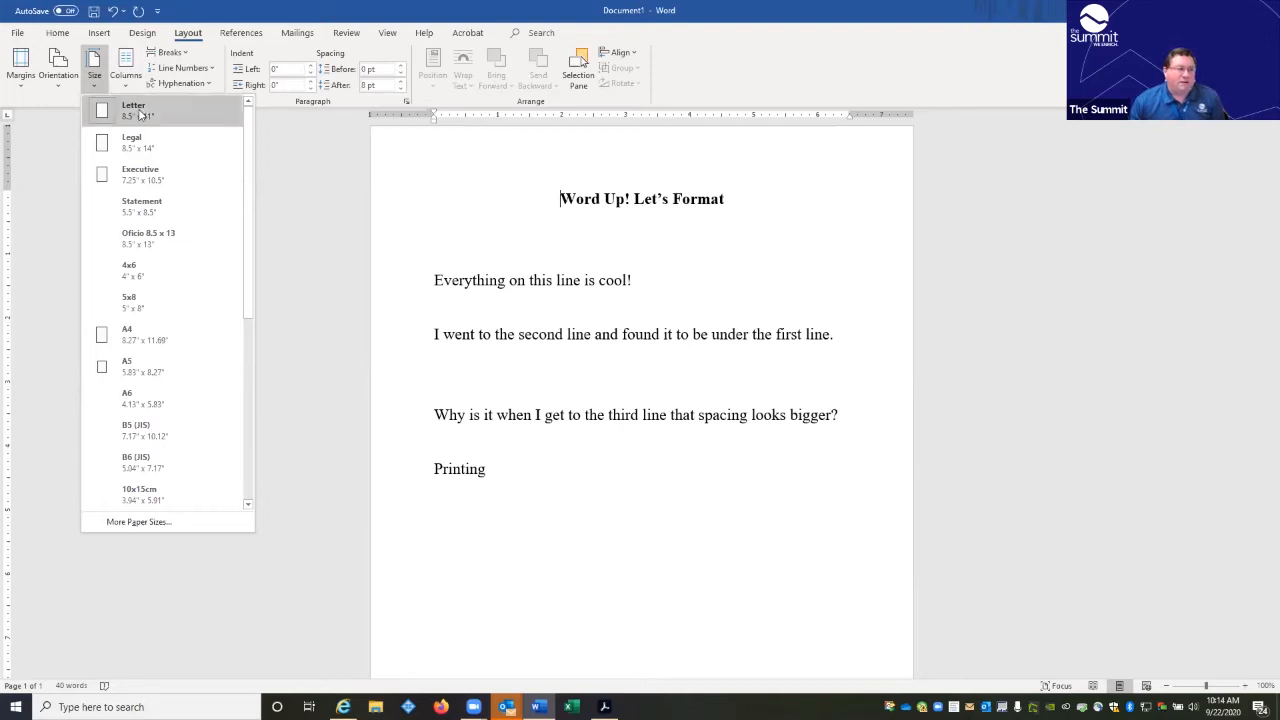
{"action": "left_click", "coordinate": [150, 148]}
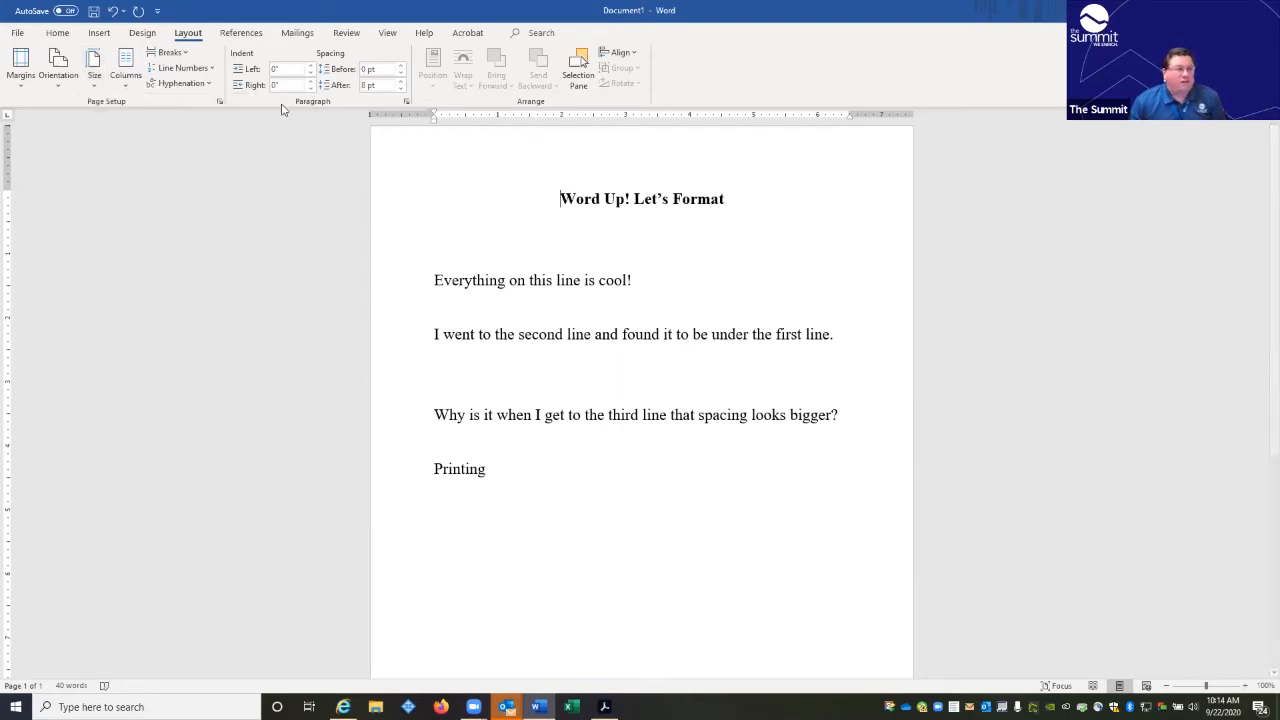
{"action": "left_click", "coordinate": [95, 68]}
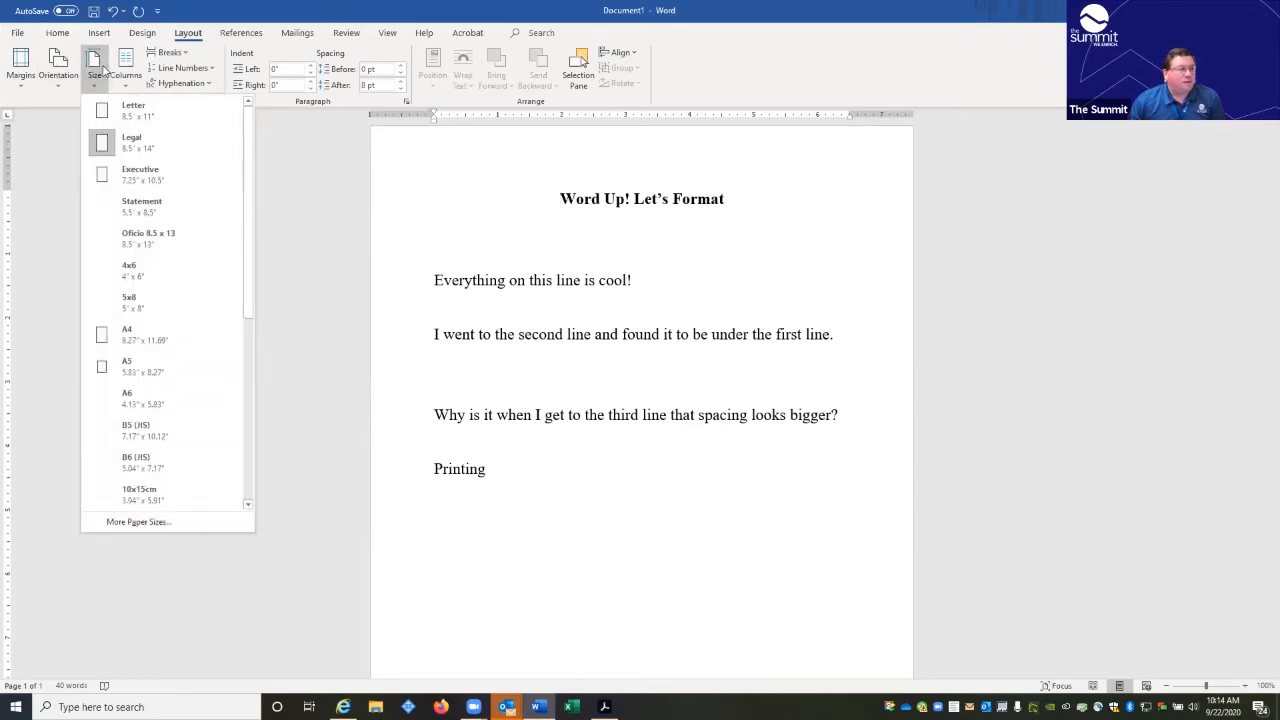
{"action": "left_click", "coordinate": [129, 120]}
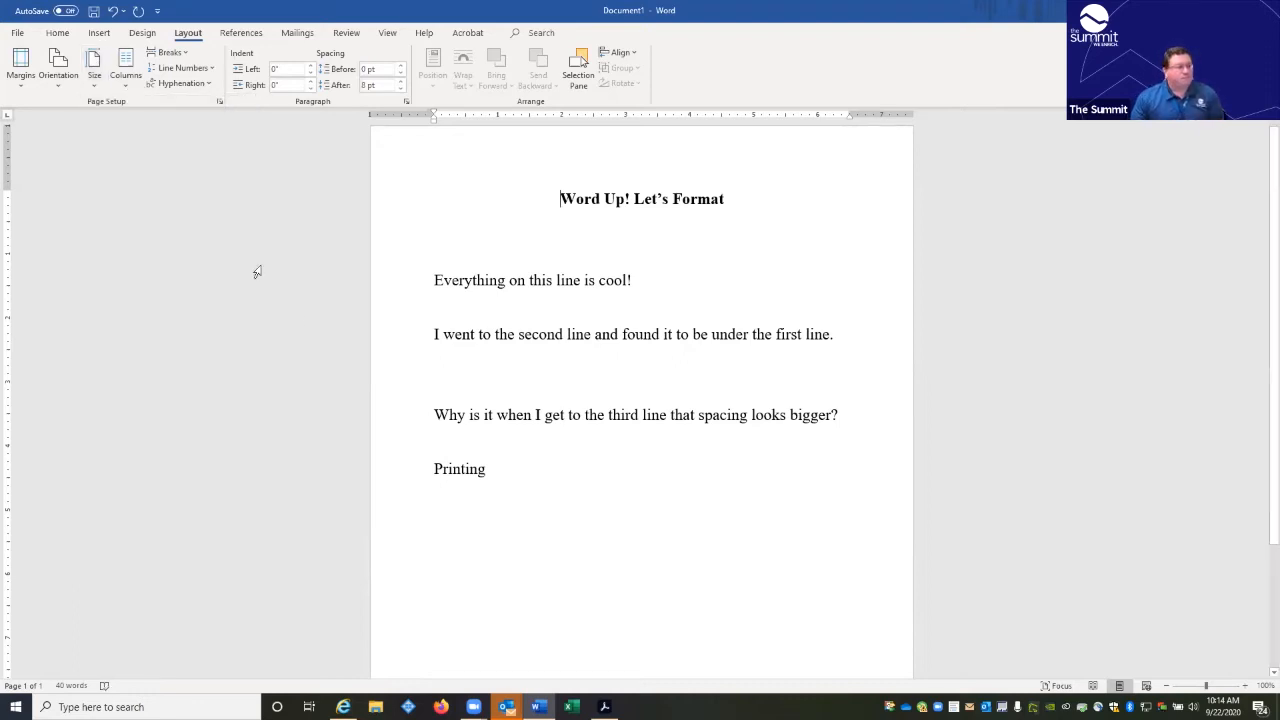
Step: Examine the available paper sizes and the paper, layout and margin settings in Page Setup, leaving without changes
{"action": "left_click", "coordinate": [103, 82]}
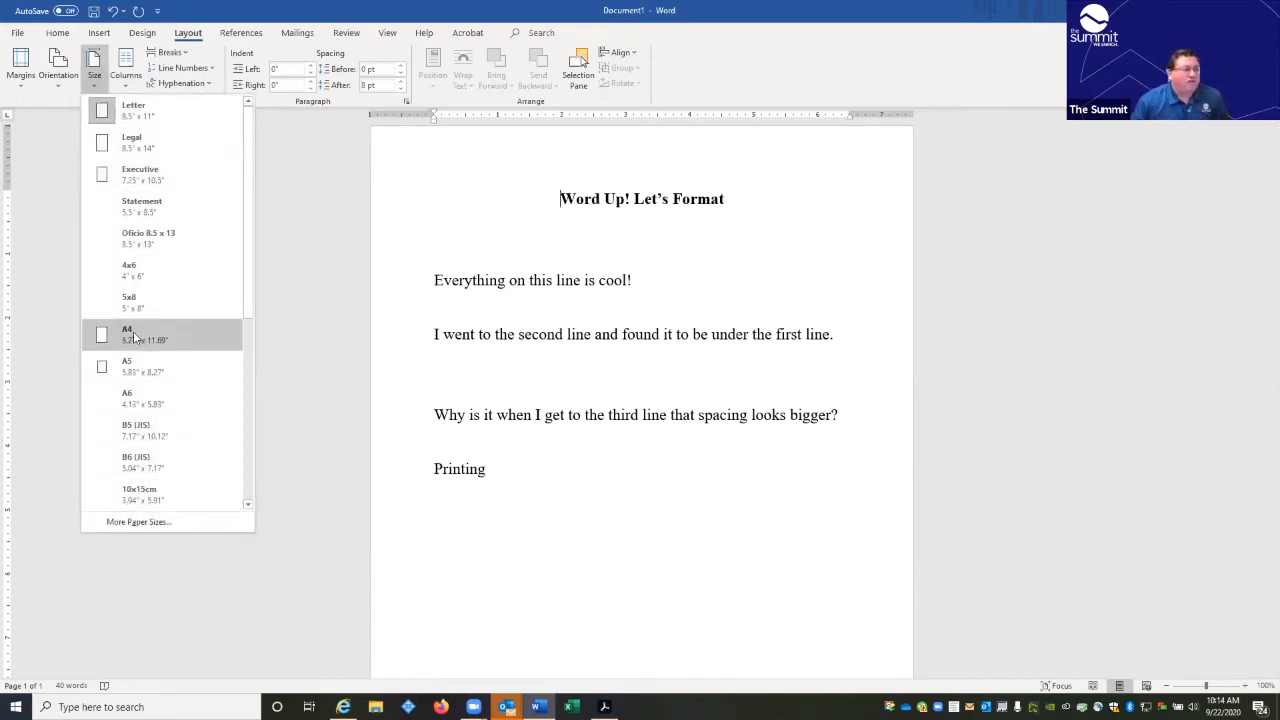
{"action": "scroll", "coordinate": [140, 355], "scroll_direction": "down", "scroll_amount": 5}
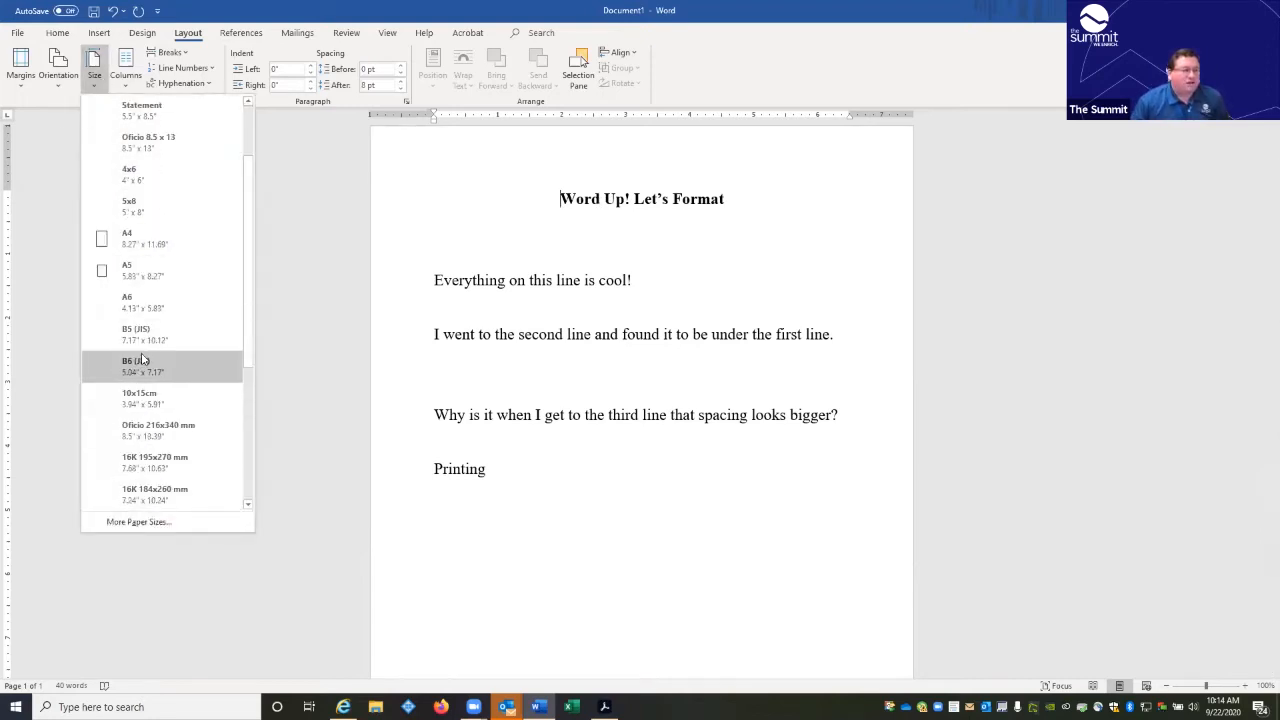
{"action": "scroll", "coordinate": [148, 366], "scroll_direction": "up", "scroll_amount": 5}
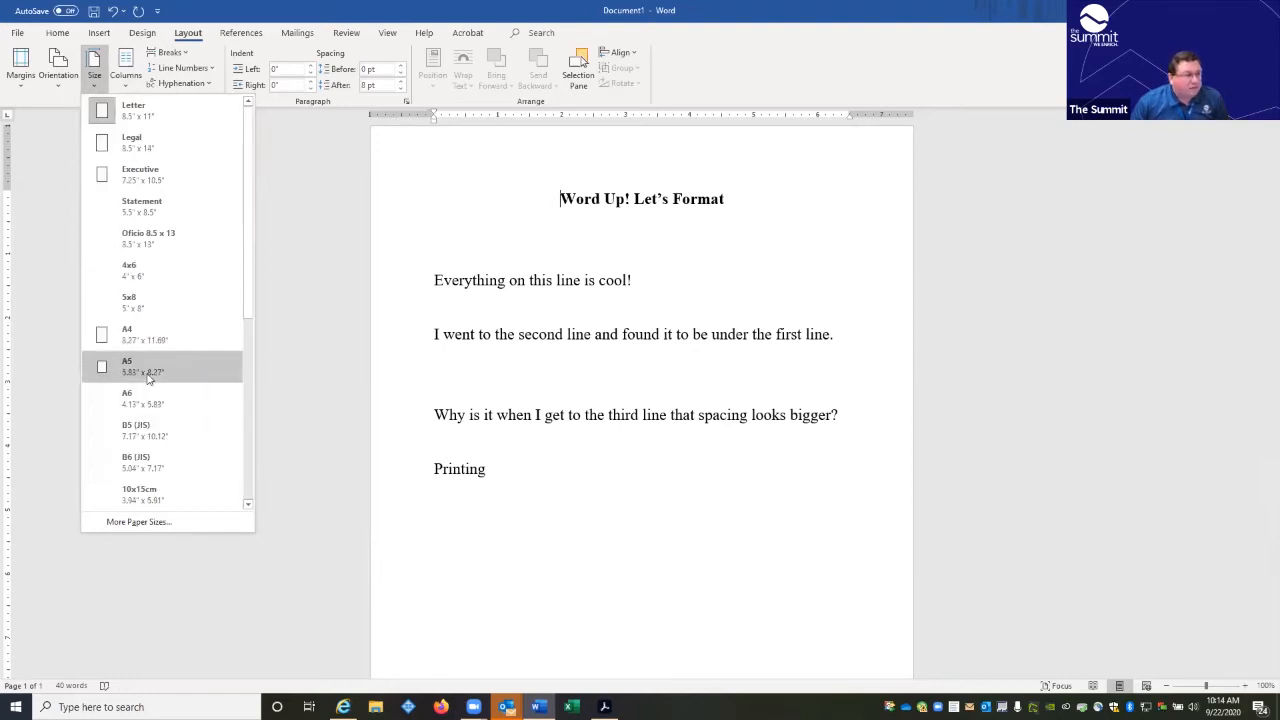
{"action": "scroll", "coordinate": [148, 376], "scroll_direction": "down", "scroll_amount": 5}
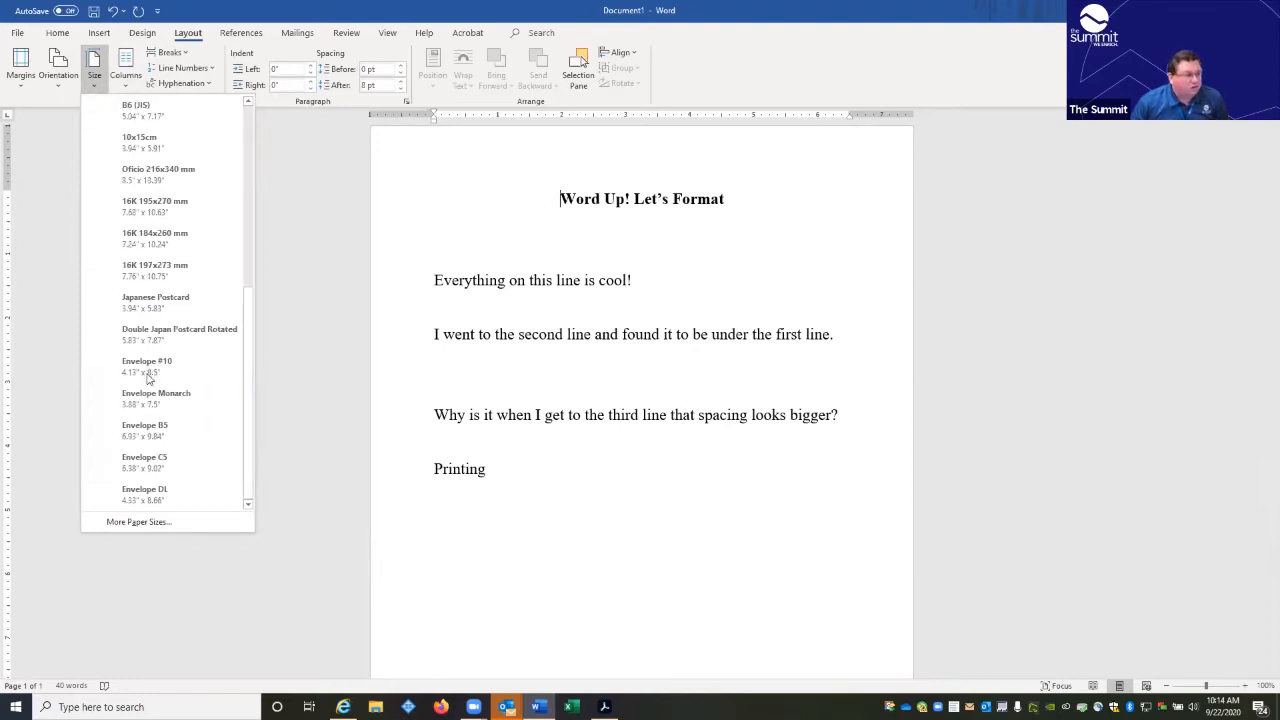
{"action": "left_click", "coordinate": [146, 523]}
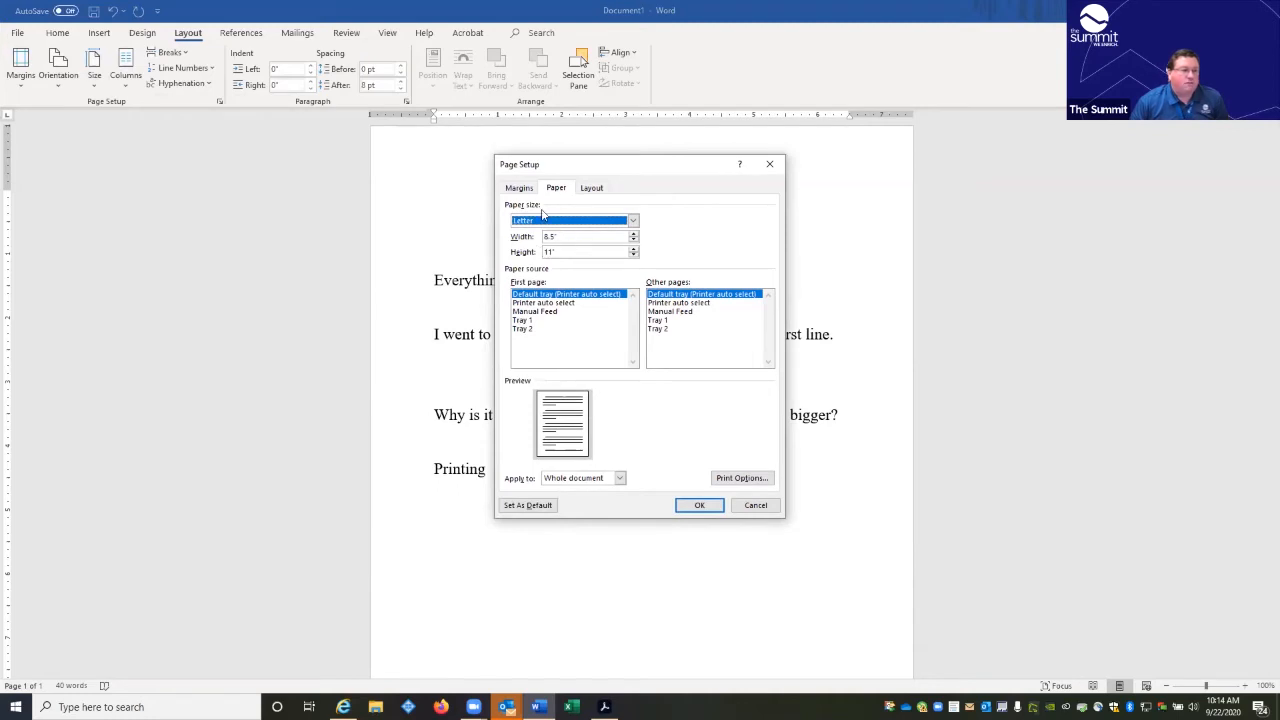
{"action": "left_click", "coordinate": [596, 187]}
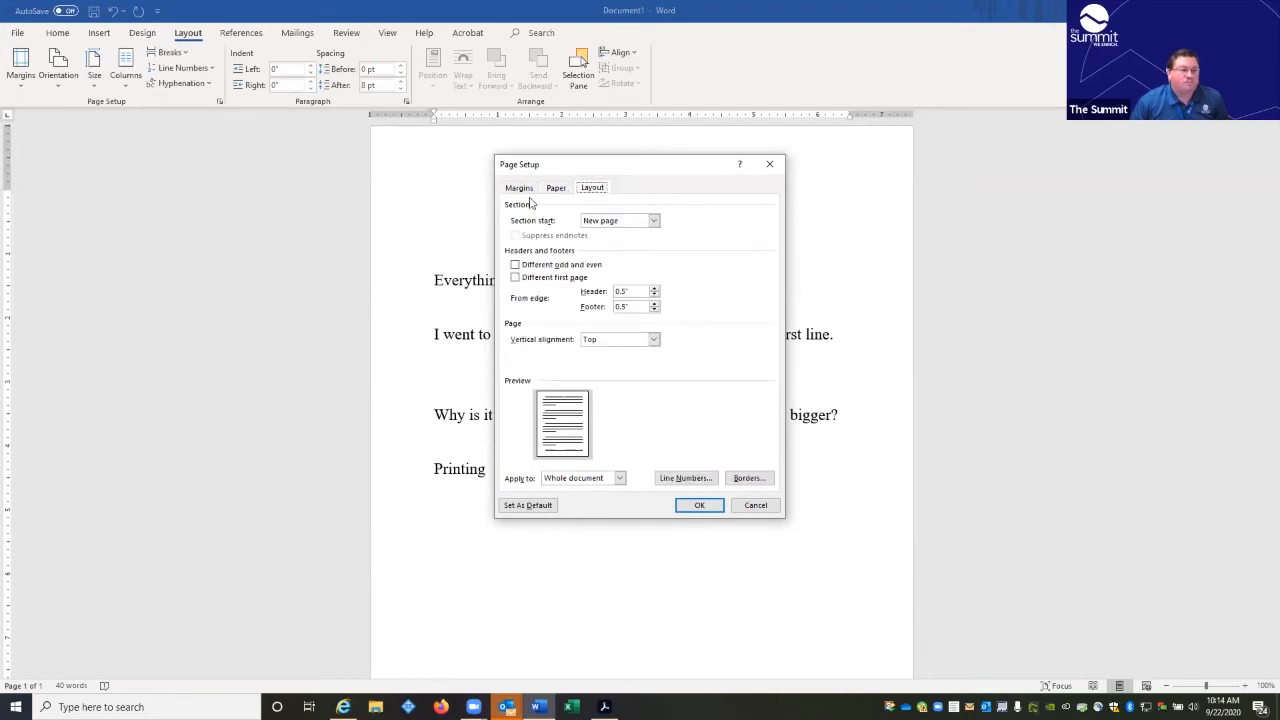
{"action": "left_click", "coordinate": [562, 190]}
{"action": "left_click", "coordinate": [532, 189]}
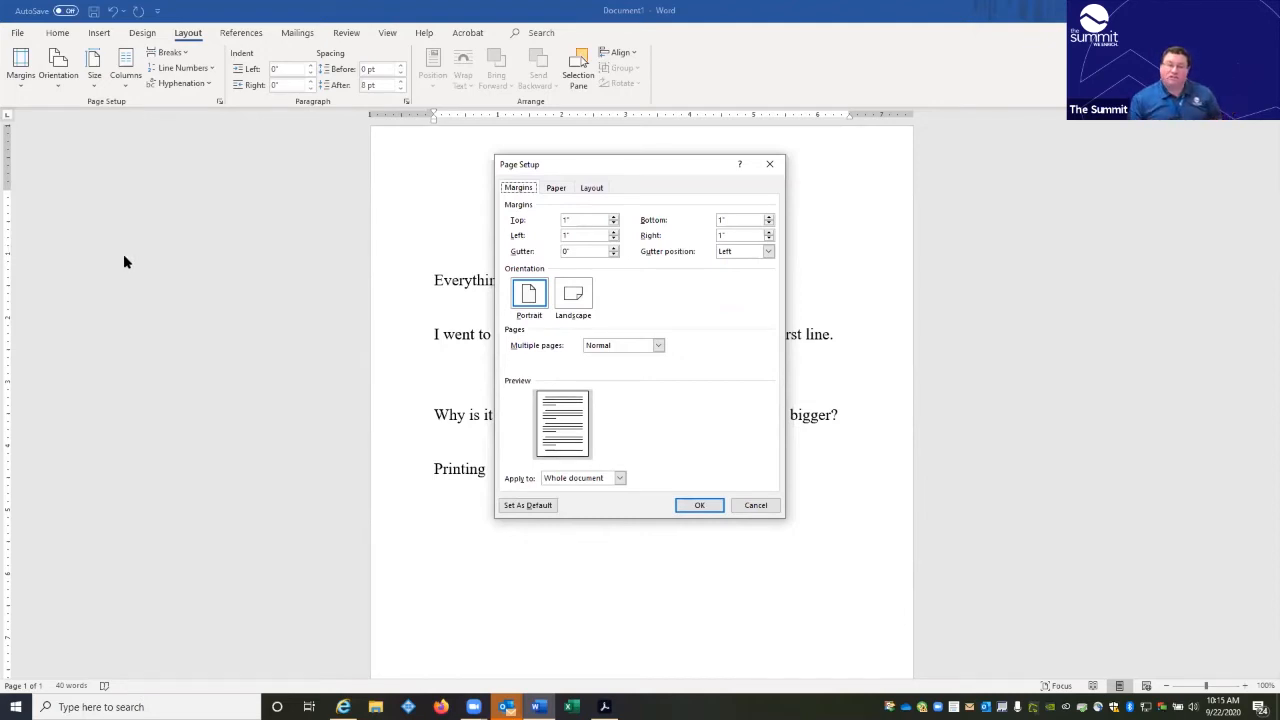
{"action": "left_click", "coordinate": [755, 505]}
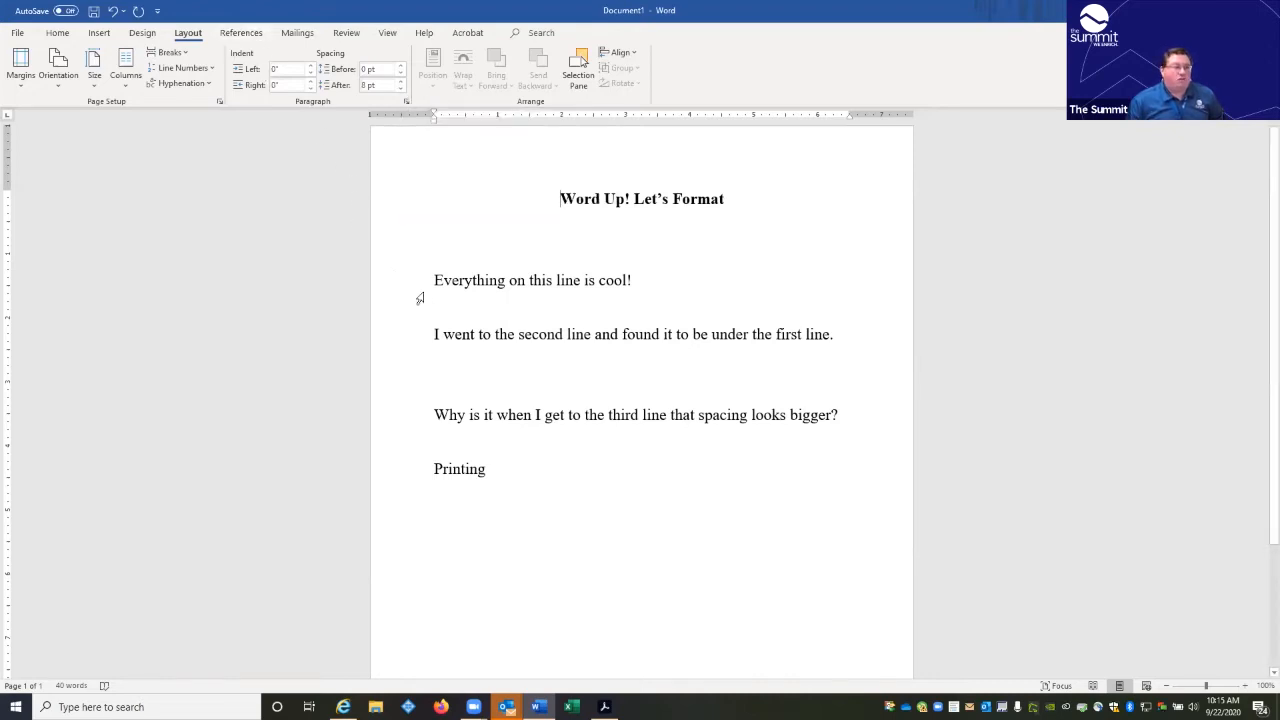
Step: Set a left indent of 0.5" for the line "Everything on this line is cool!"
{"action": "left_click", "coordinate": [386, 288]}
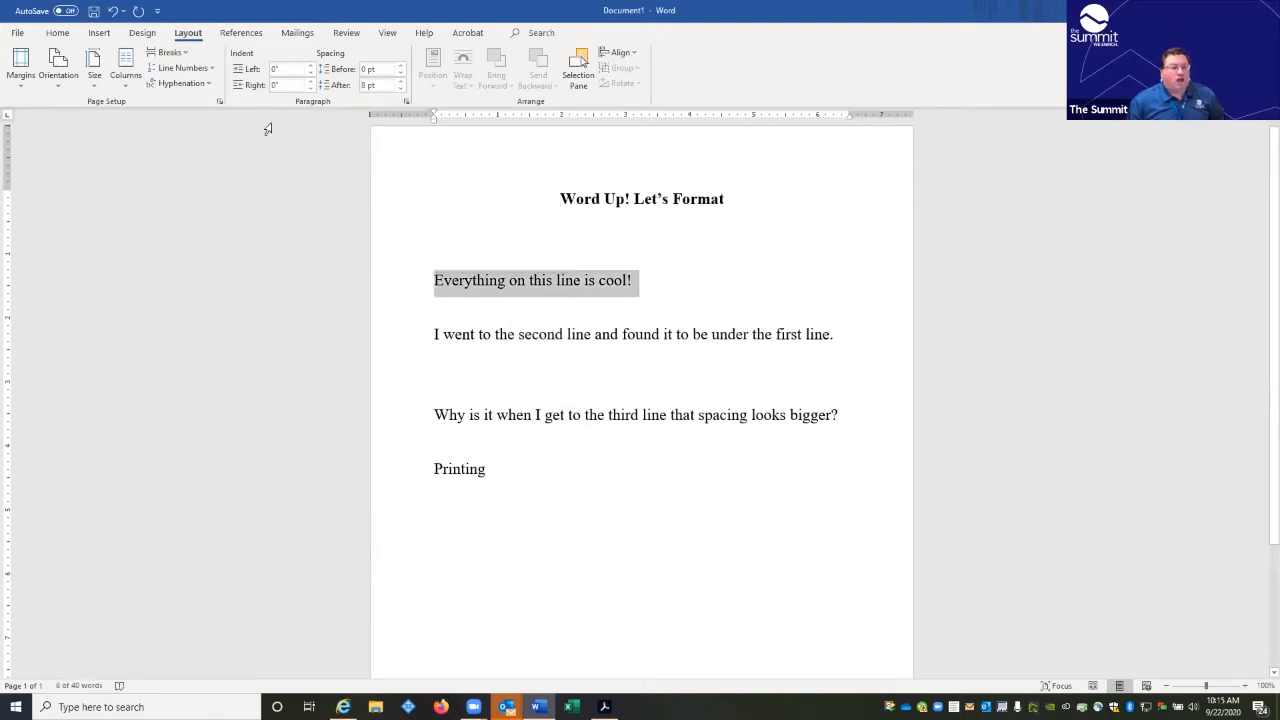
{"action": "left_click", "coordinate": [308, 65]}
{"action": "left_click", "coordinate": [308, 65]}
{"action": "left_click", "coordinate": [308, 65]}
{"action": "left_click", "coordinate": [308, 65]}
{"action": "left_click", "coordinate": [308, 65]}
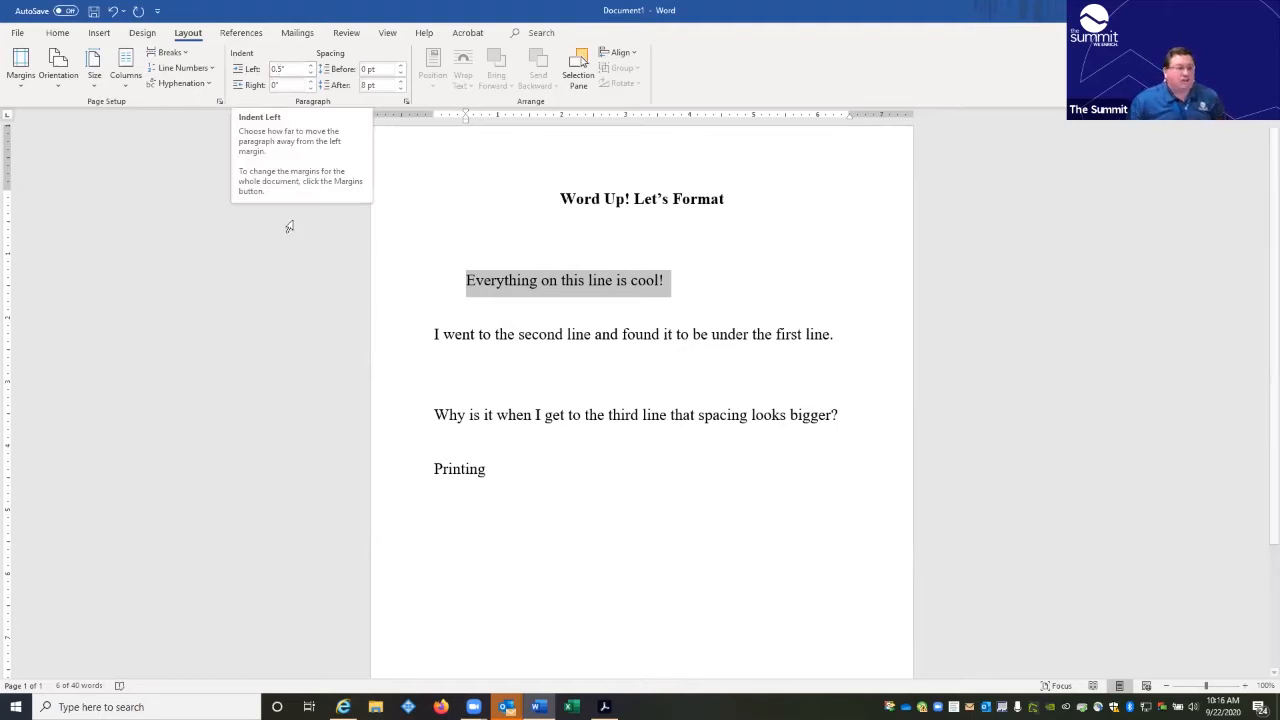
Step: Try a right indent of -0.1" on the line "I went to the second line and found it to be under the first line." and return it to 0"
{"action": "left_click", "coordinate": [467, 283]}
{"action": "left_click", "coordinate": [404, 336]}
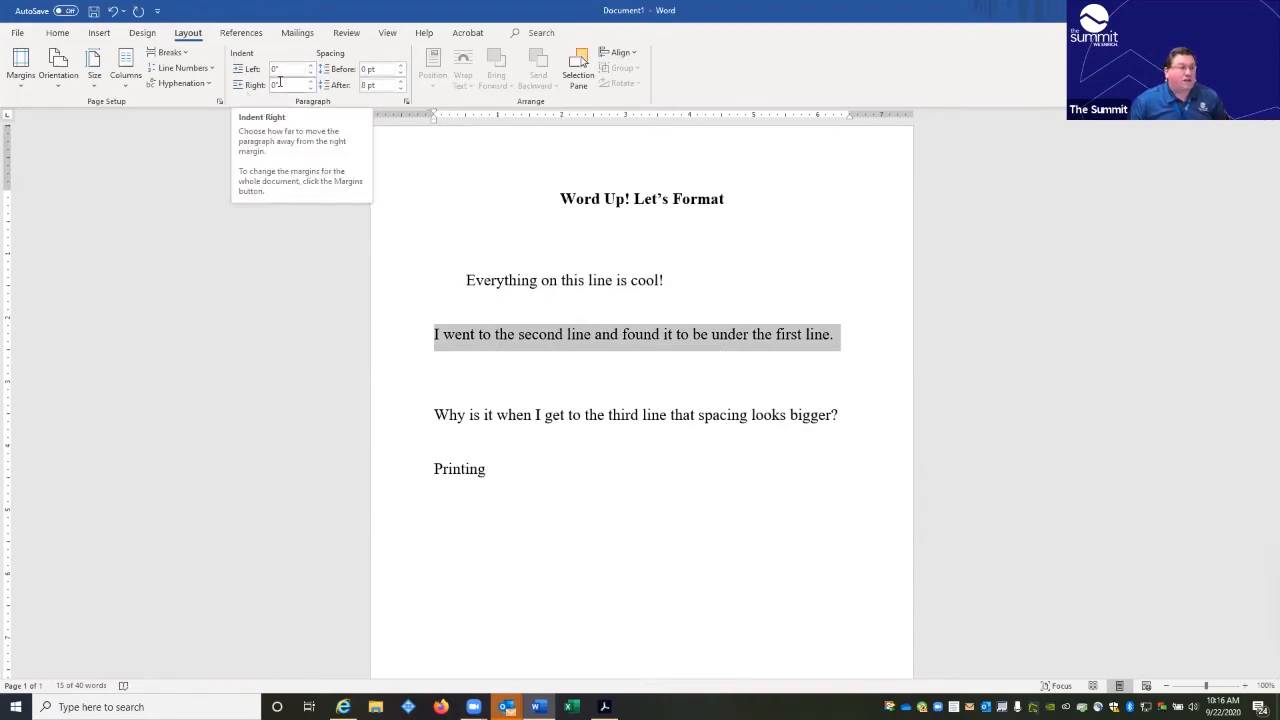
{"action": "left_click", "coordinate": [312, 90]}
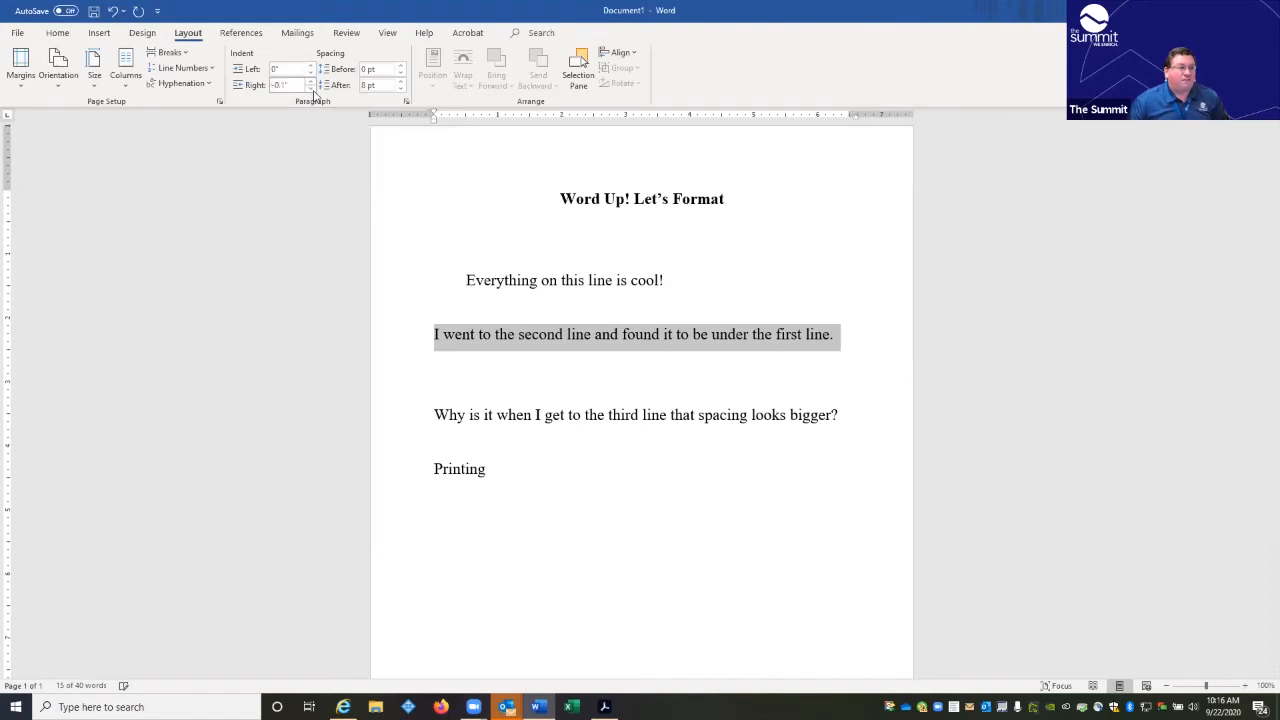
{"action": "left_click", "coordinate": [310, 82]}
{"action": "left_click", "coordinate": [310, 82]}
{"action": "left_click", "coordinate": [310, 82]}
{"action": "left_click", "coordinate": [310, 82]}
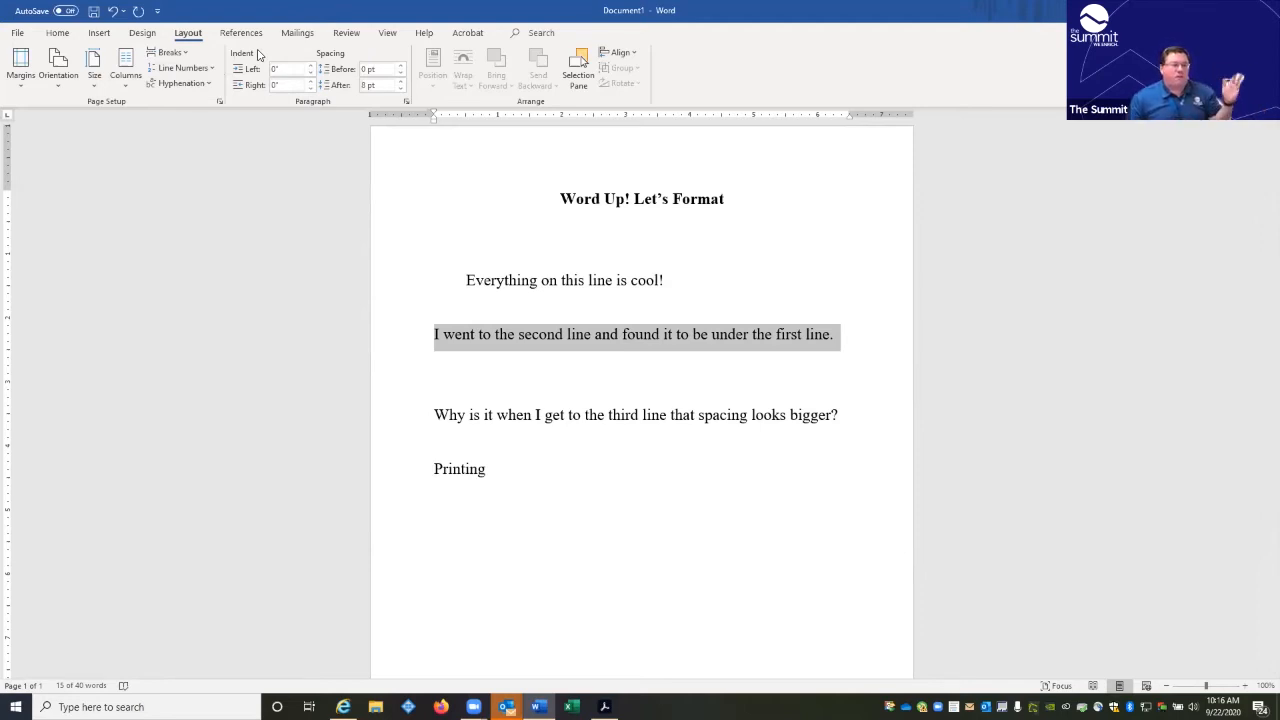
{"action": "left_click", "coordinate": [474, 356]}
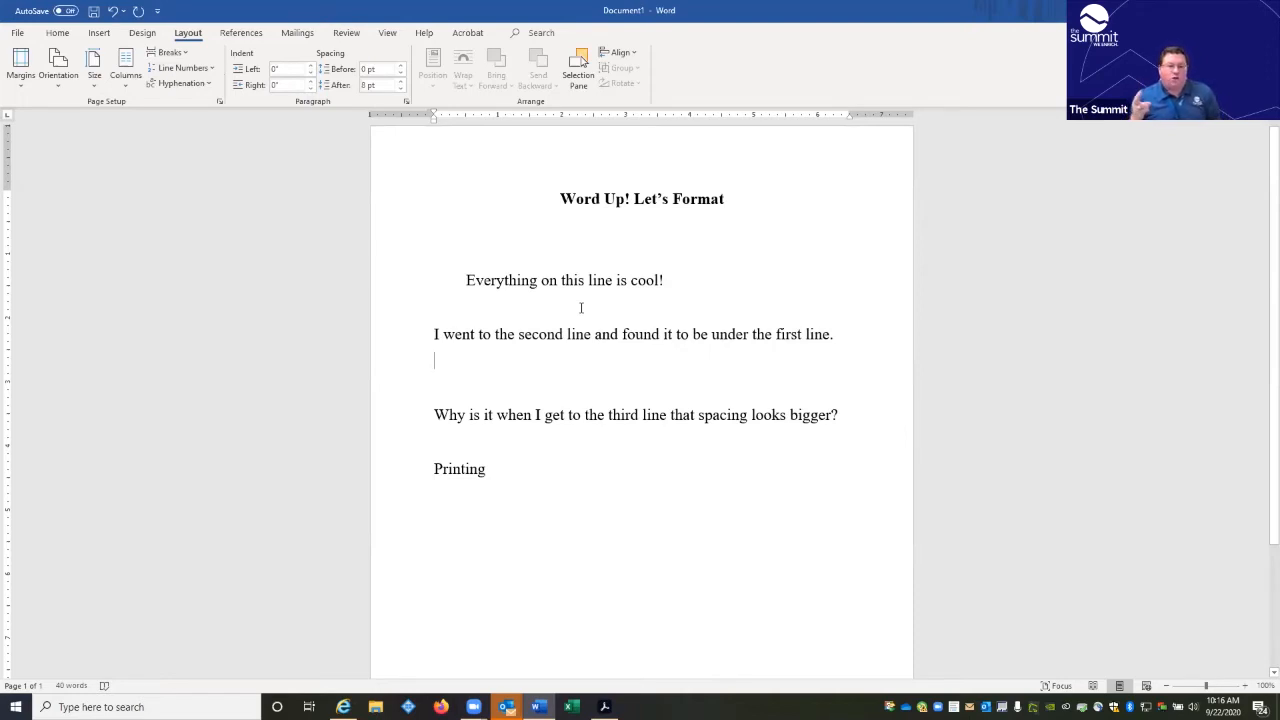
Step: Add two blank lines directly below the line "Everything on this line is cool!"
{"action": "left_click", "coordinate": [700, 281]}
{"action": "key", "text": "Return"}
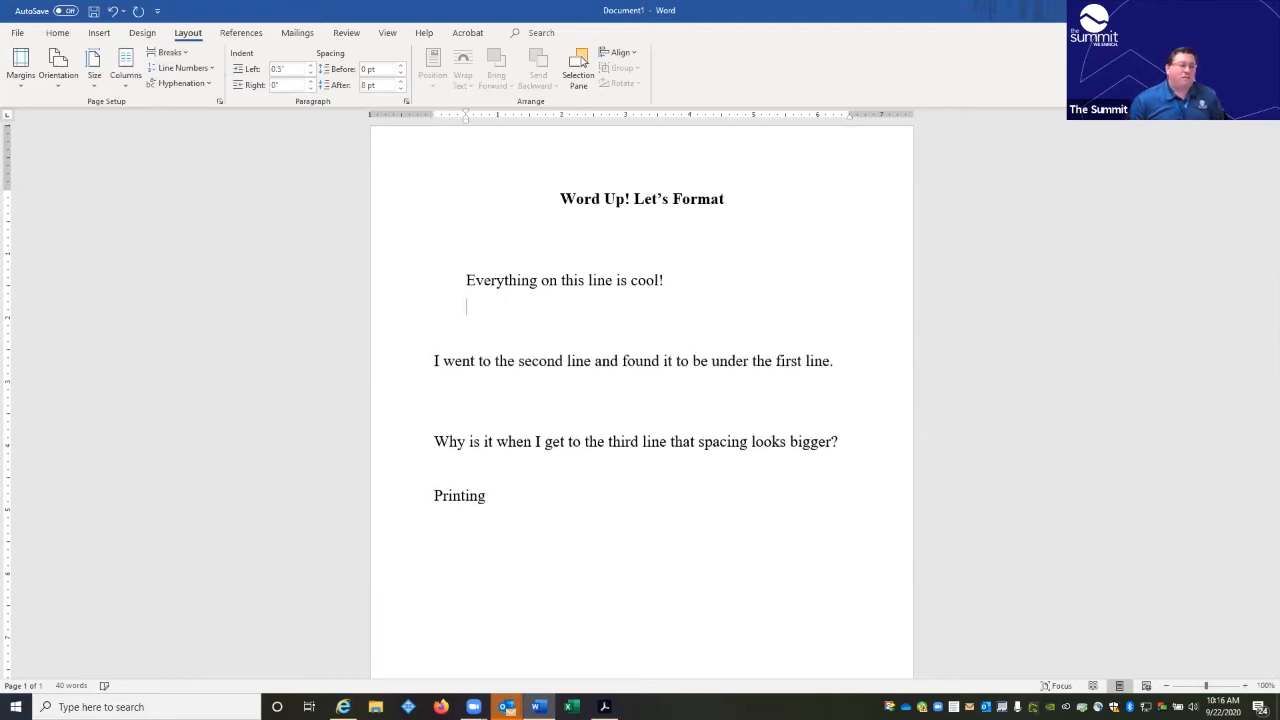
{"action": "key", "text": "Return"}
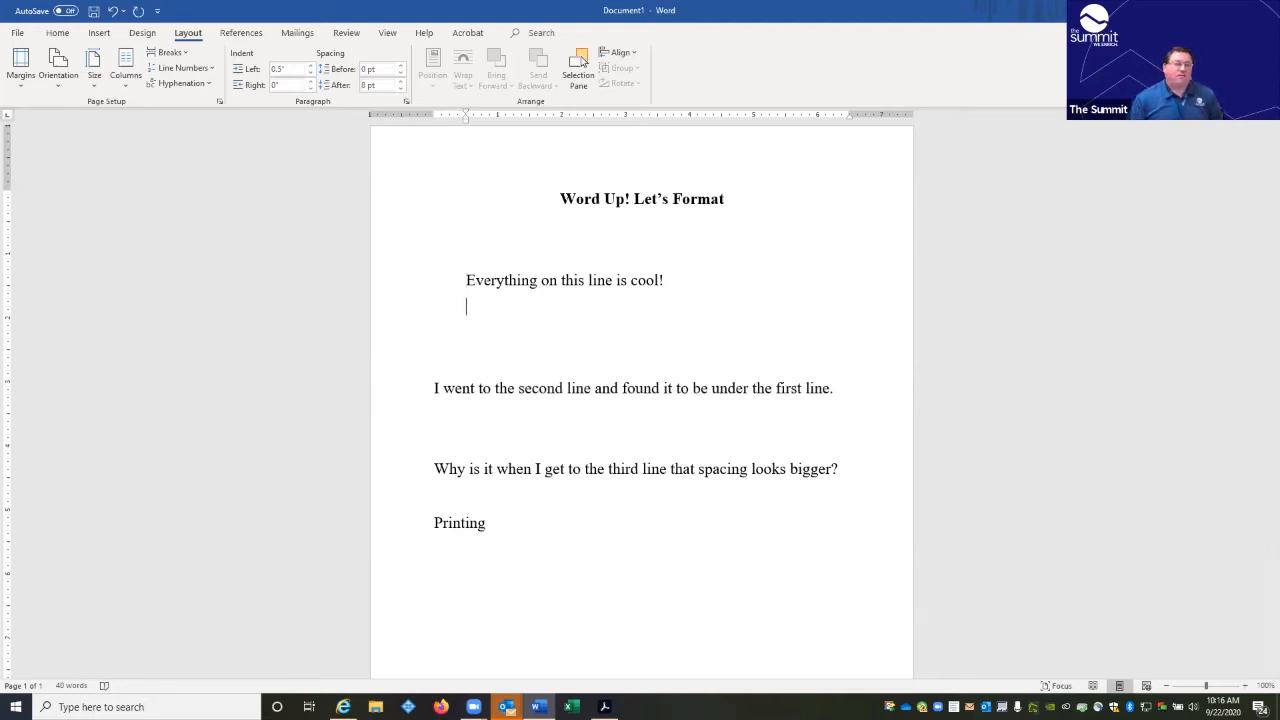
Step: Delete the blank lines, join the second line onto "Everything on this line is cool!", and split them again into two indented lines
{"action": "key", "text": "BackSpace"}
{"action": "key", "text": "Delete"}
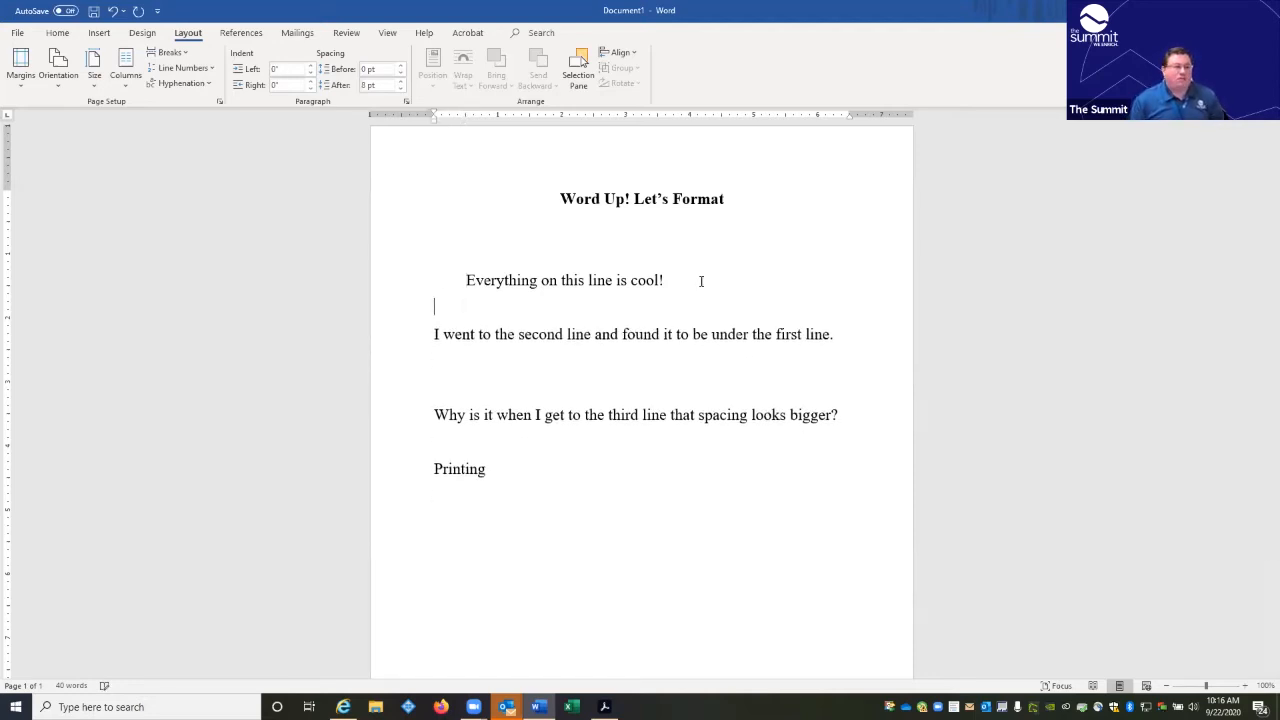
{"action": "key", "text": "Delete"}
{"action": "key", "text": "Delete"}
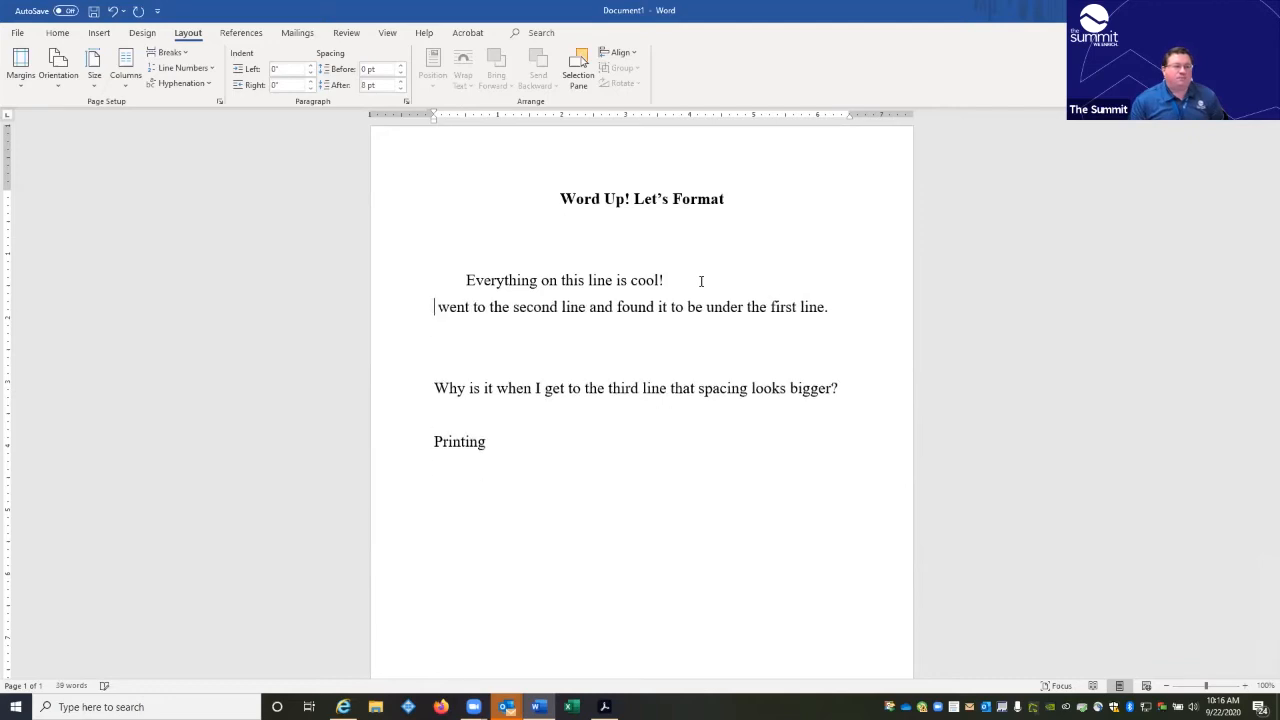
{"action": "key", "text": "BackSpace"}
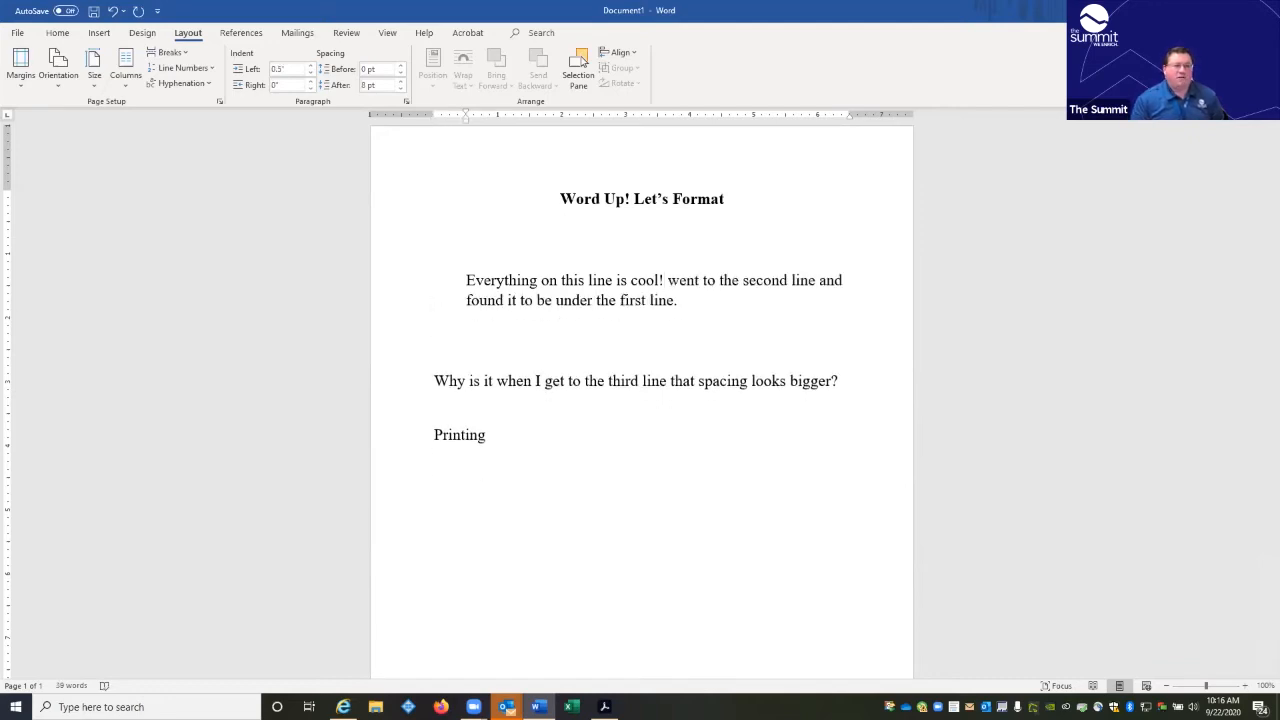
{"action": "key", "text": "Return"}
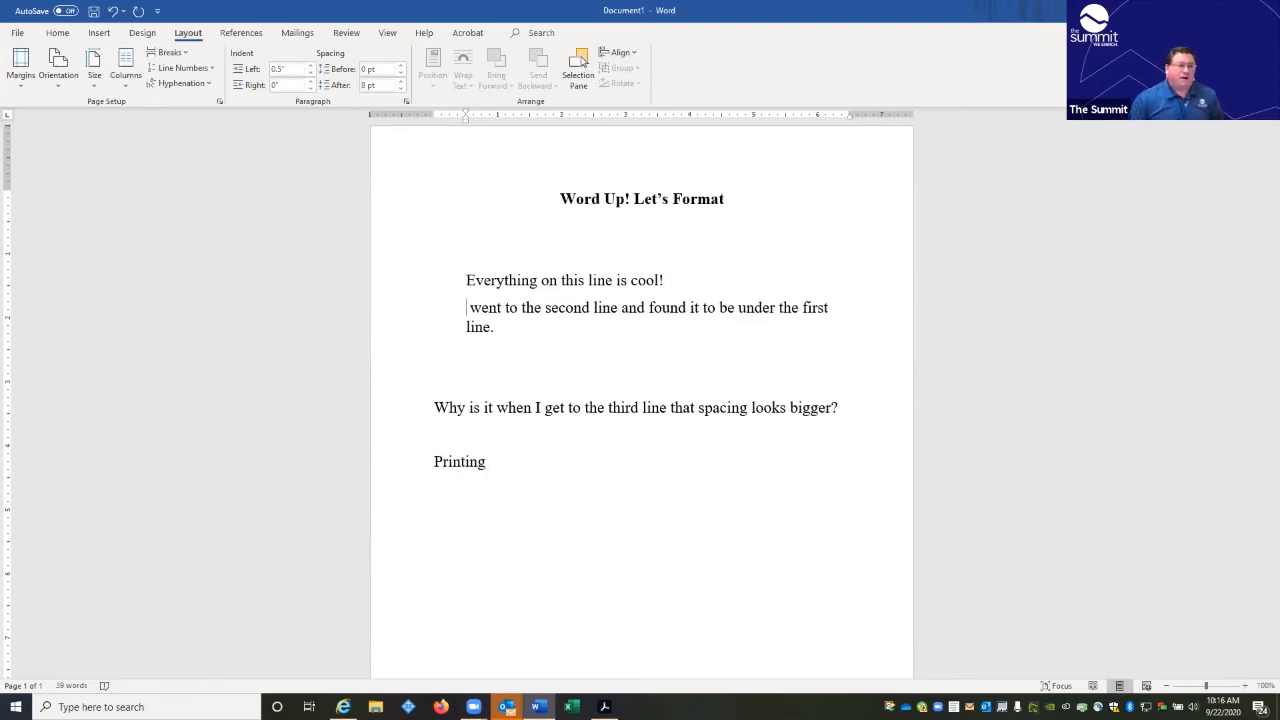
Step: Insert a blank line below "Everything on this line is cool!" and restore the missing "I" at the start of the following line
{"action": "left_click", "coordinate": [665, 281]}
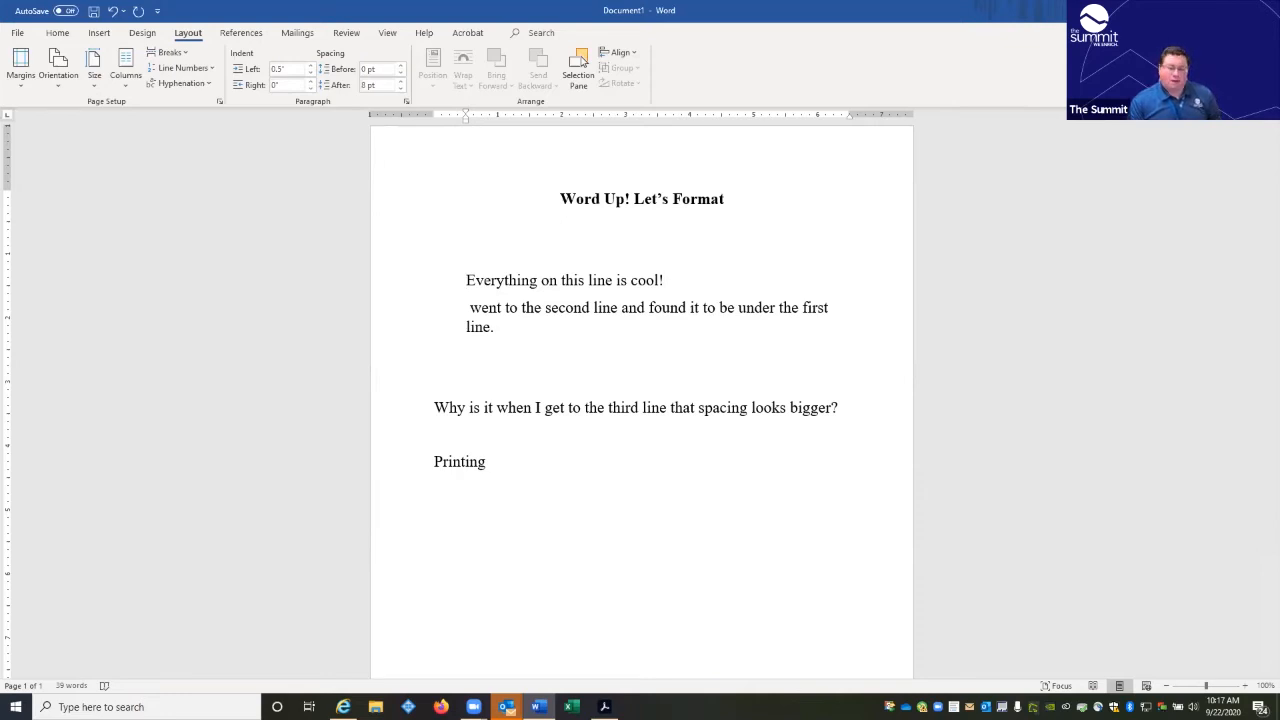
{"action": "key", "text": "Return"}
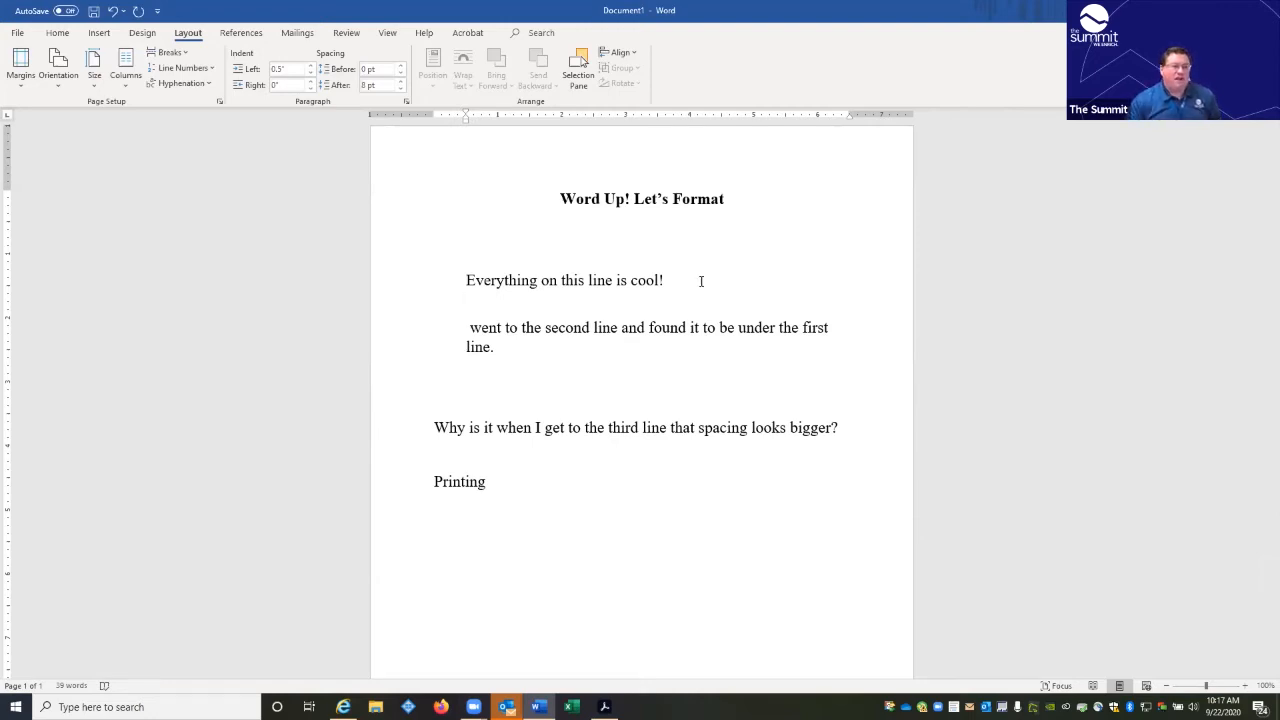
{"action": "key", "text": "BackSpace"}
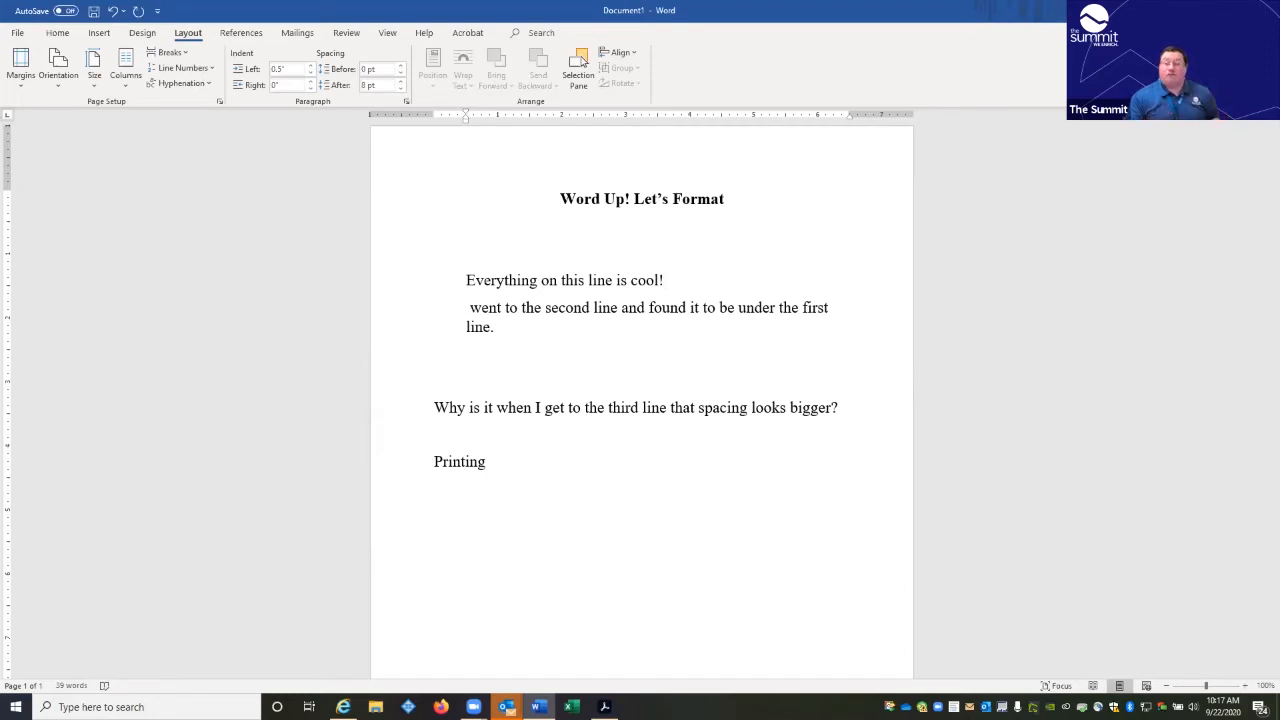
{"action": "key", "text": "Return"}
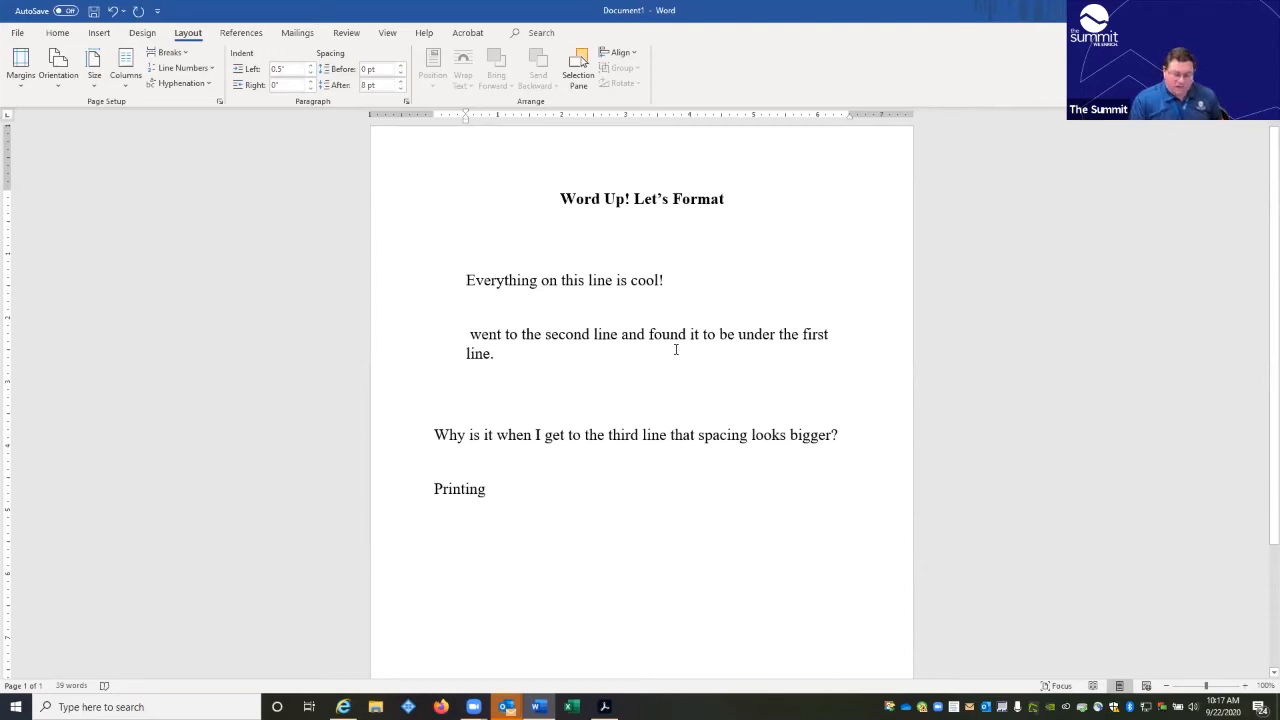
{"action": "key", "text": "BackSpace"}
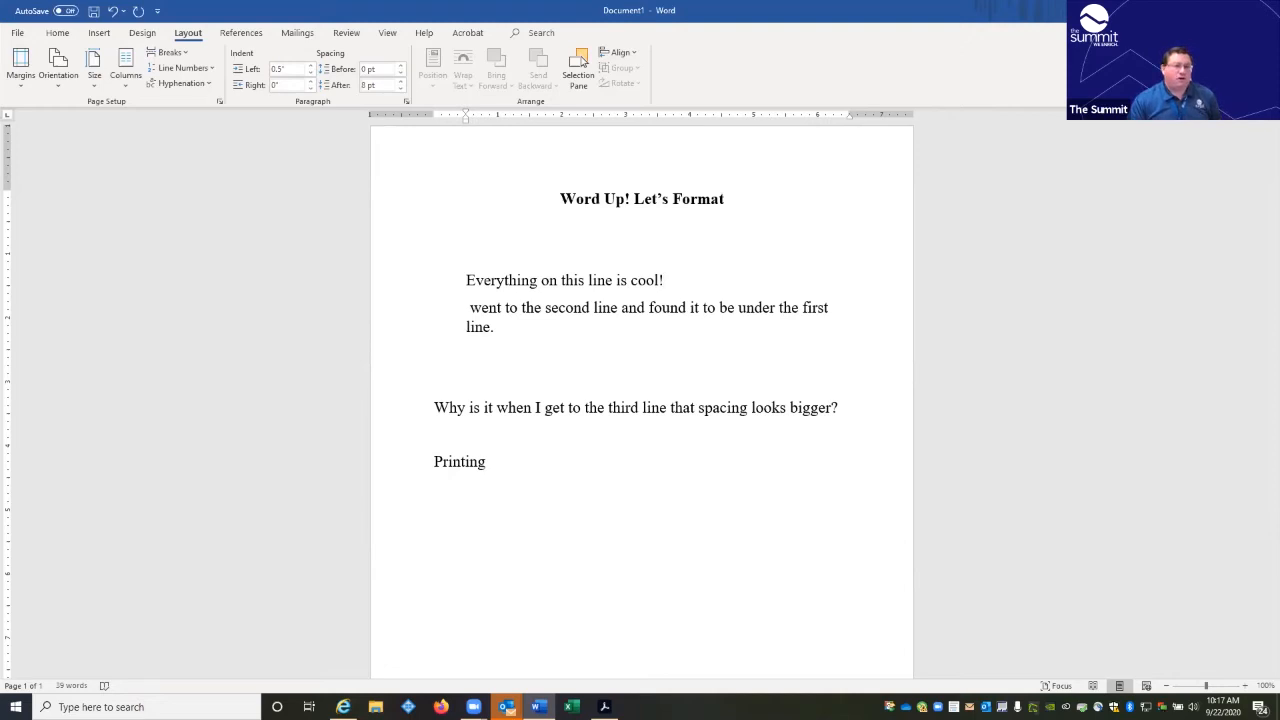
{"action": "key", "text": "Return"}
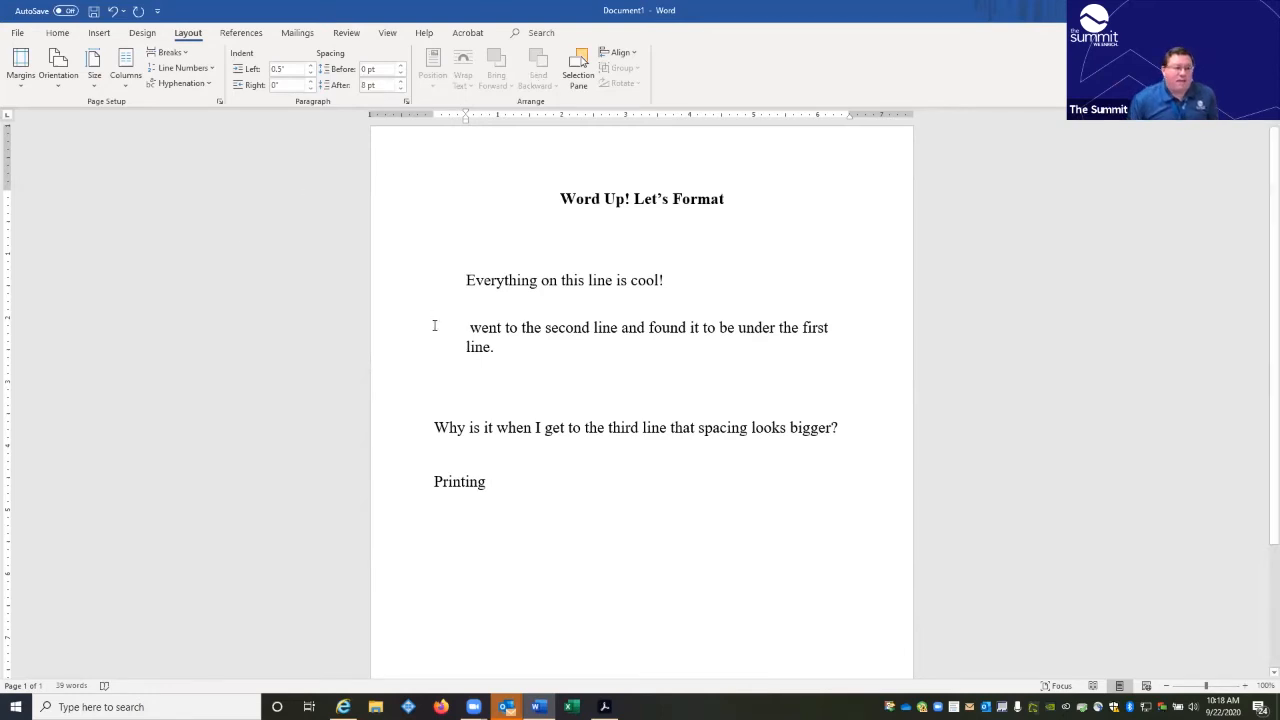
{"action": "type", "text": "I"}
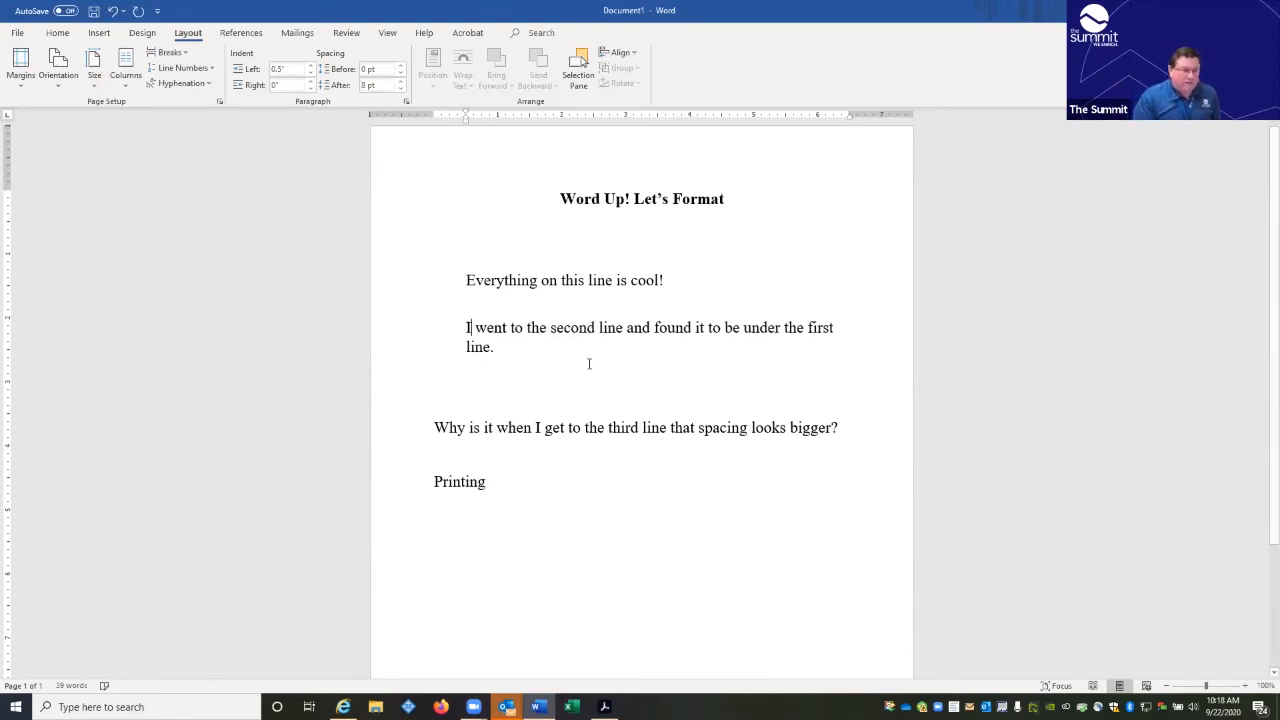
Step: Set the left indent of the line starting "I went to the second line" to 0"
{"action": "double_click", "coordinate": [382, 340]}
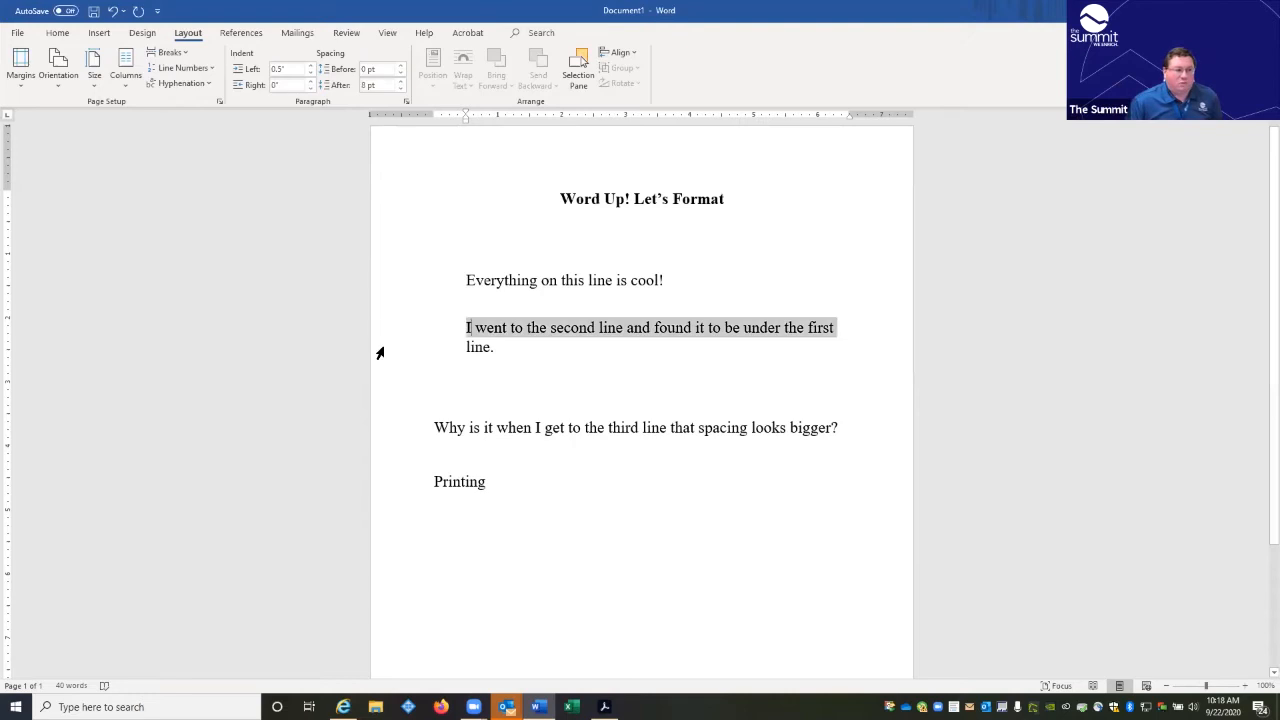
{"action": "left_click", "coordinate": [312, 74]}
{"action": "left_click", "coordinate": [312, 74]}
{"action": "left_click", "coordinate": [312, 74]}
{"action": "left_click", "coordinate": [312, 74]}
{"action": "left_click", "coordinate": [312, 74]}
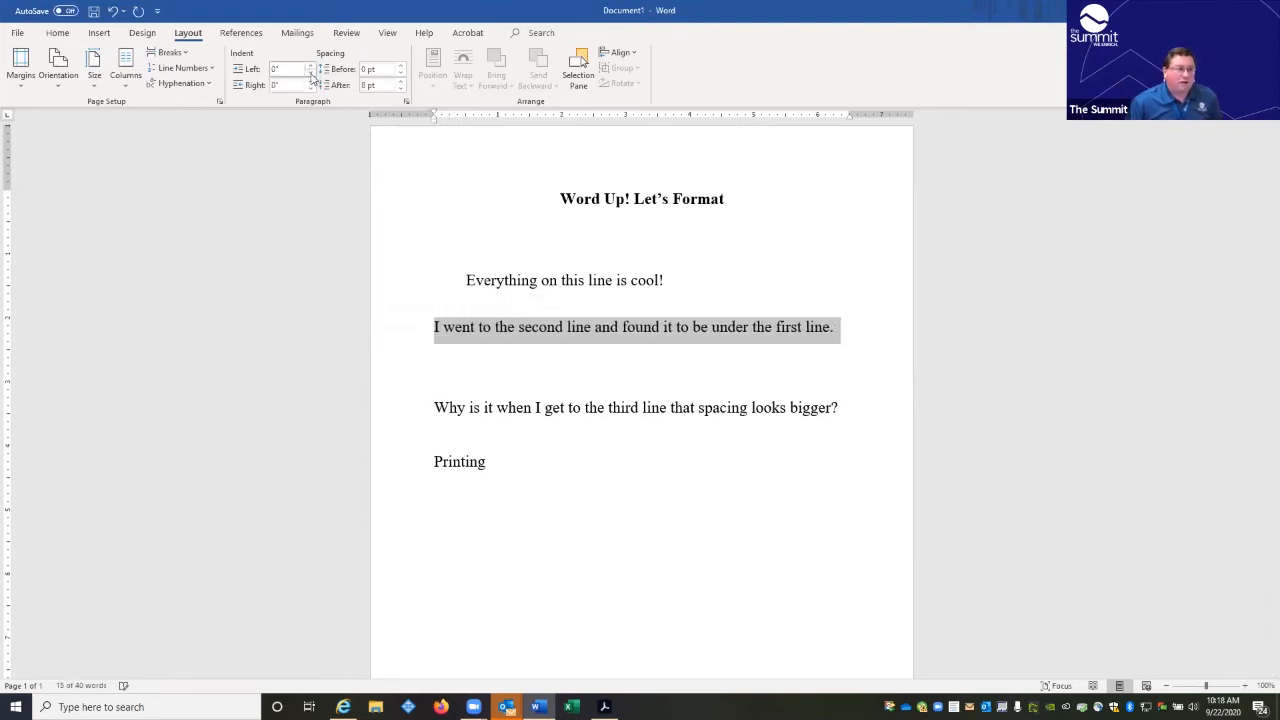
Step: Set the left indent of the line "Everything on this line is cool!" to 0"
{"action": "left_click", "coordinate": [383, 281]}
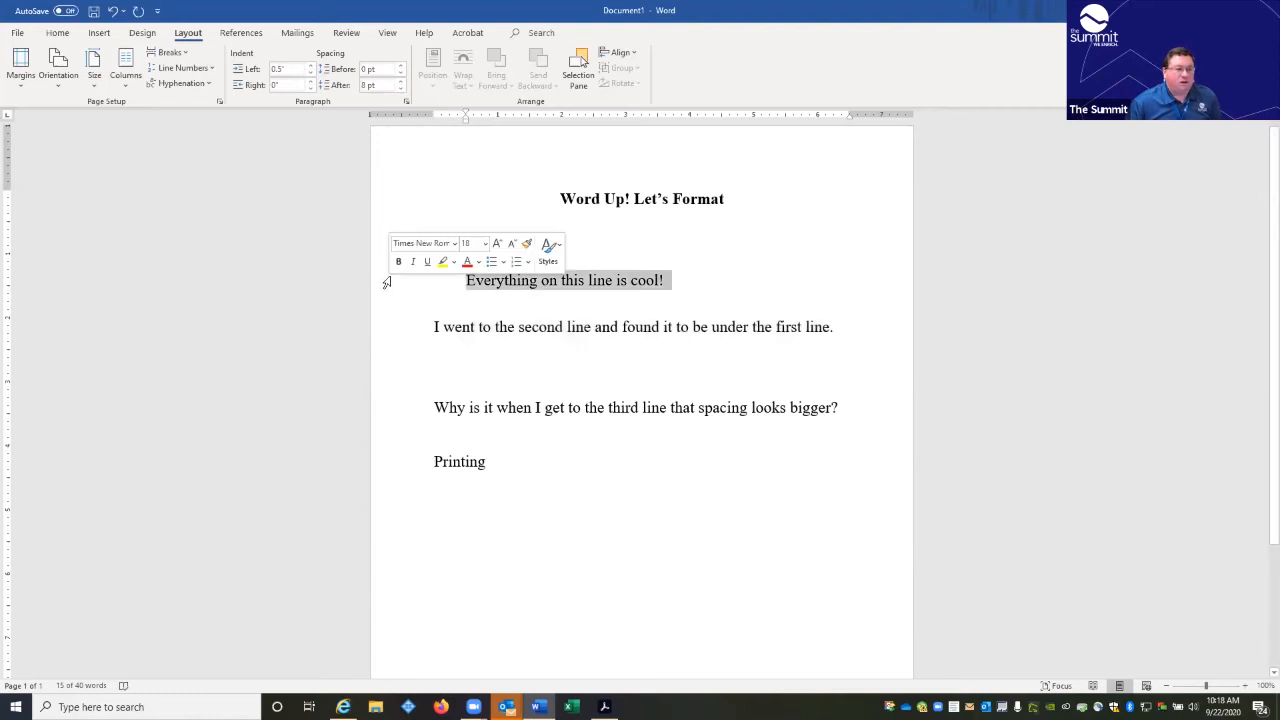
{"action": "left_click", "coordinate": [311, 73]}
{"action": "left_click", "coordinate": [311, 73]}
{"action": "left_click", "coordinate": [311, 73]}
{"action": "left_click", "coordinate": [311, 73]}
{"action": "left_click", "coordinate": [311, 73]}
{"action": "left_click", "coordinate": [536, 382]}
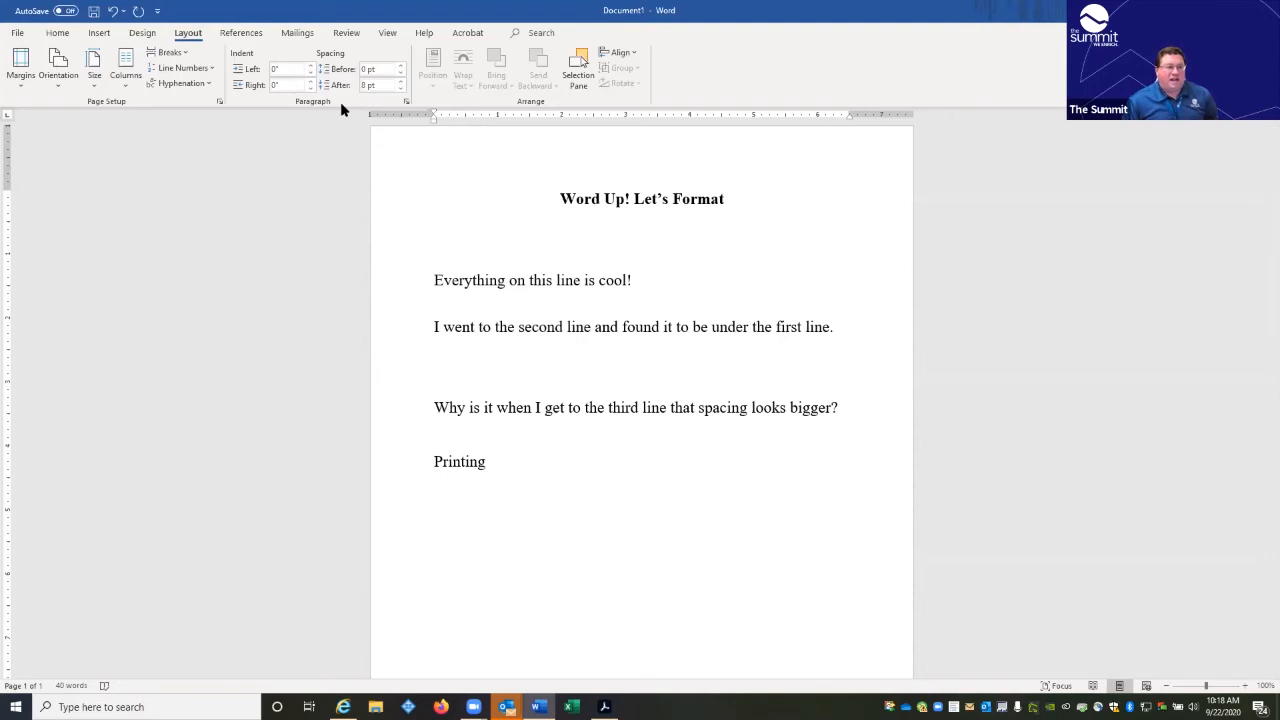
Step: Try 30 pt spacing before on the blank line below "Everything on this line is cool!" and return it to 0 pt
{"action": "left_click", "coordinate": [389, 308]}
{"action": "left_click", "coordinate": [401, 66]}
{"action": "left_click", "coordinate": [401, 66]}
{"action": "left_click", "coordinate": [401, 66]}
{"action": "left_click", "coordinate": [401, 66]}
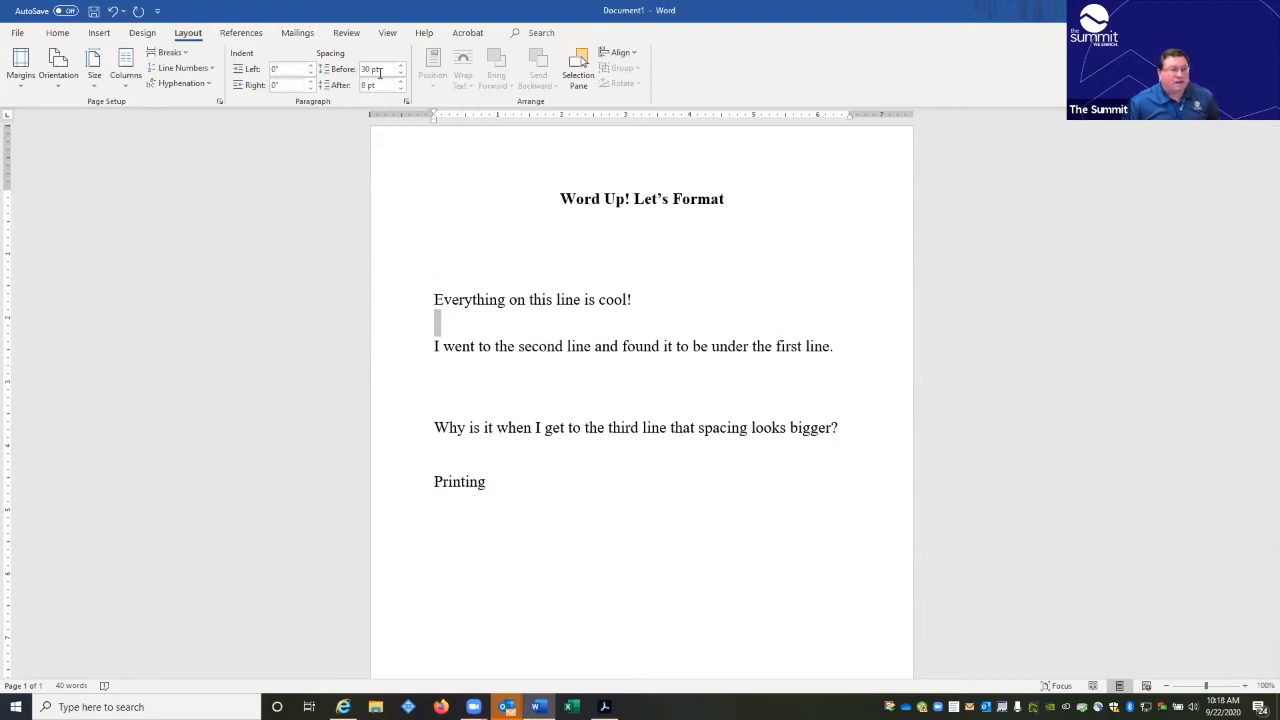
{"action": "left_click", "coordinate": [400, 73]}
{"action": "left_click", "coordinate": [400, 73]}
{"action": "left_click", "coordinate": [400, 73]}
{"action": "left_click", "coordinate": [400, 75]}
{"action": "left_click", "coordinate": [400, 75]}
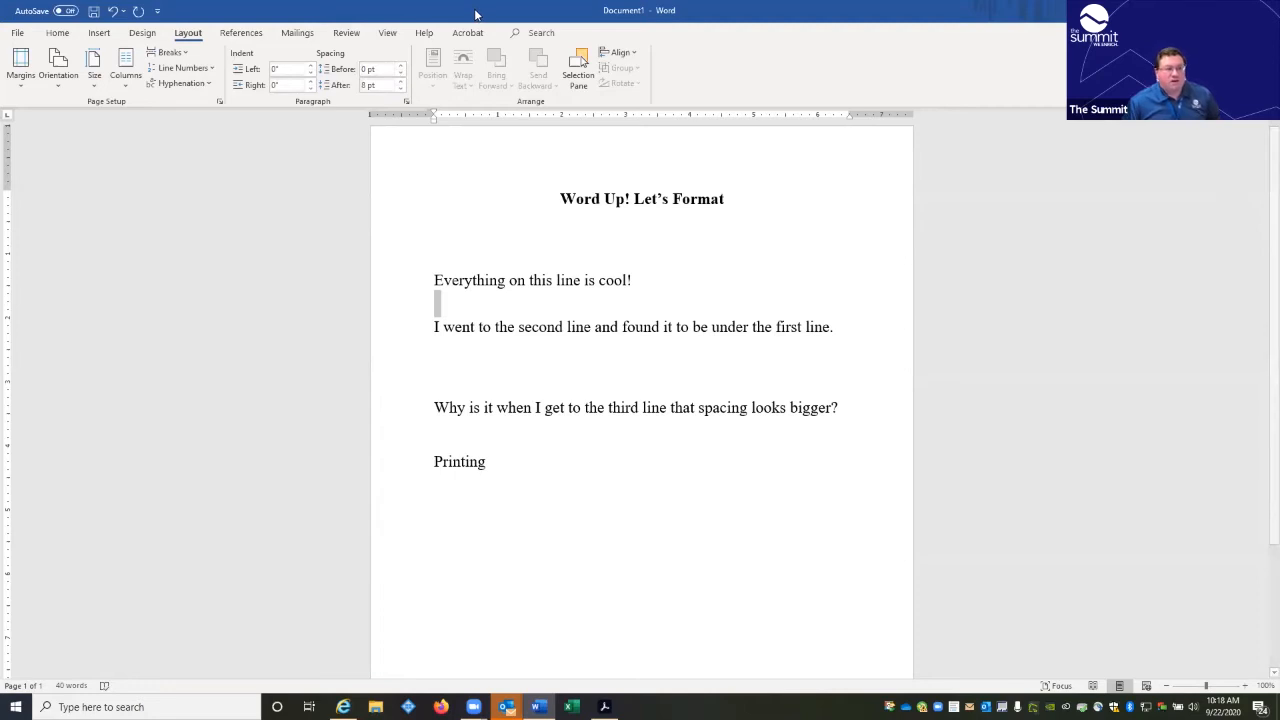
{"action": "left_click", "coordinate": [490, 380]}
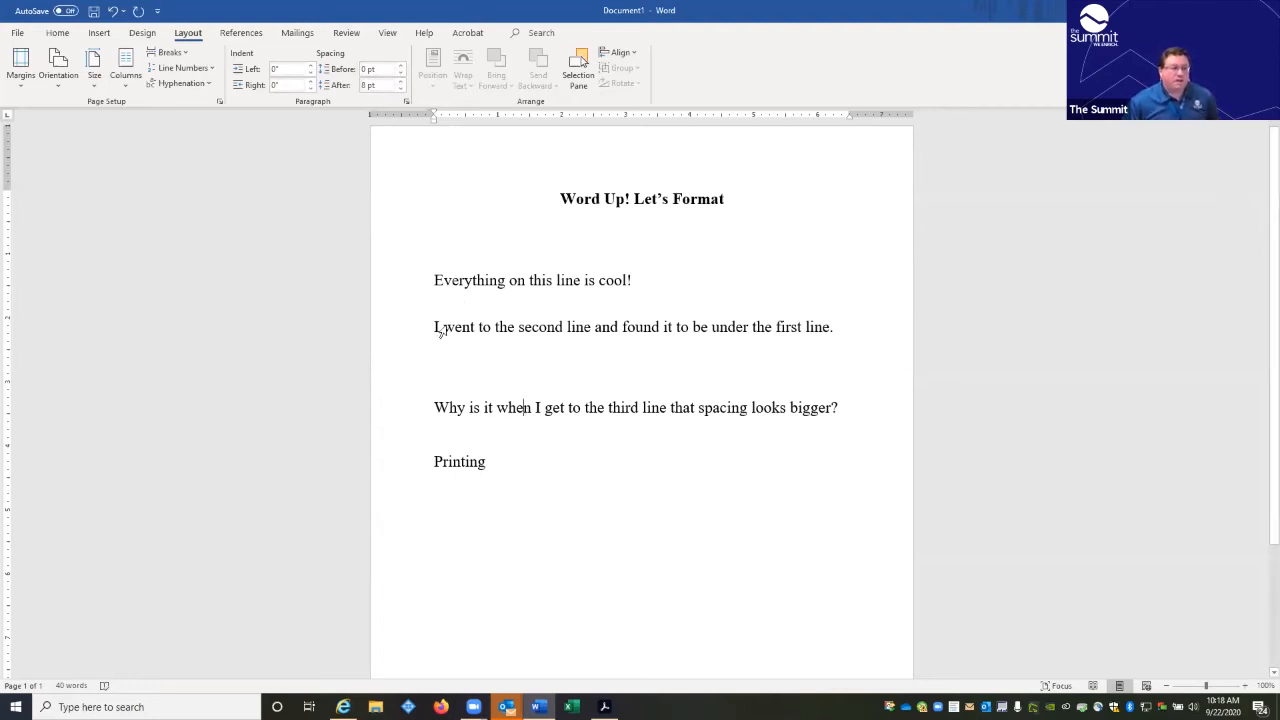
Step: Switch to the training PDF in Adobe Acrobat and advance from page 8 to page 9 on Layouts & Orientation
{"action": "left_click", "coordinate": [387, 250]}
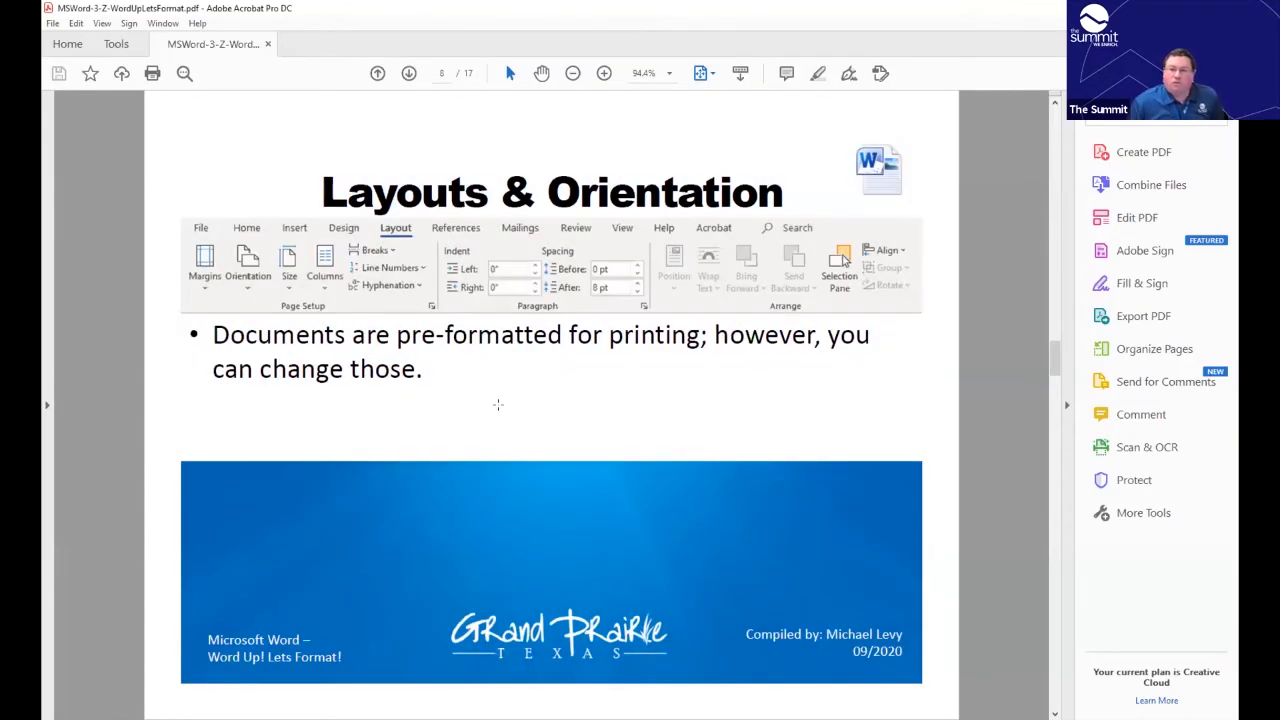
{"action": "scroll", "coordinate": [498, 404], "scroll_direction": "down", "scroll_amount": 2}
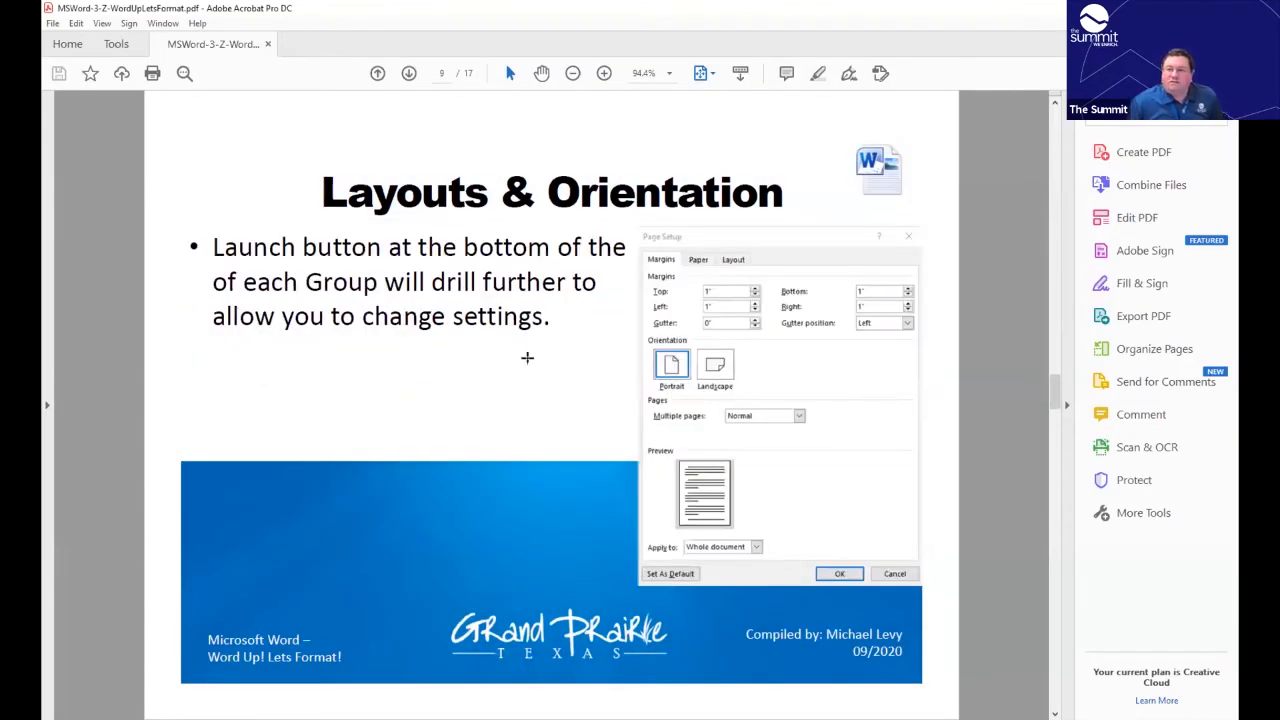
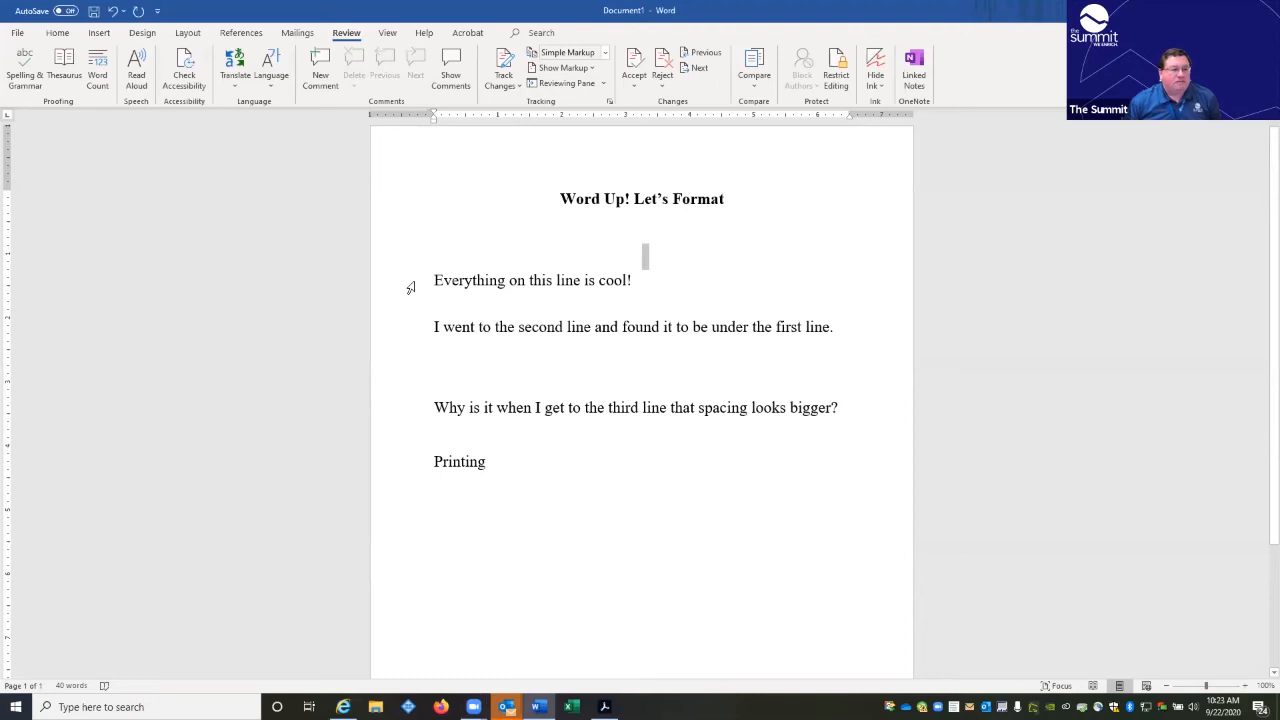
Step: Attach a review comment reading "I like that line!" to the text "Everything on this line is cool!" in the Word document
{"action": "left_click_drag", "start_coordinate": [434, 280], "coordinate": [636, 281]}
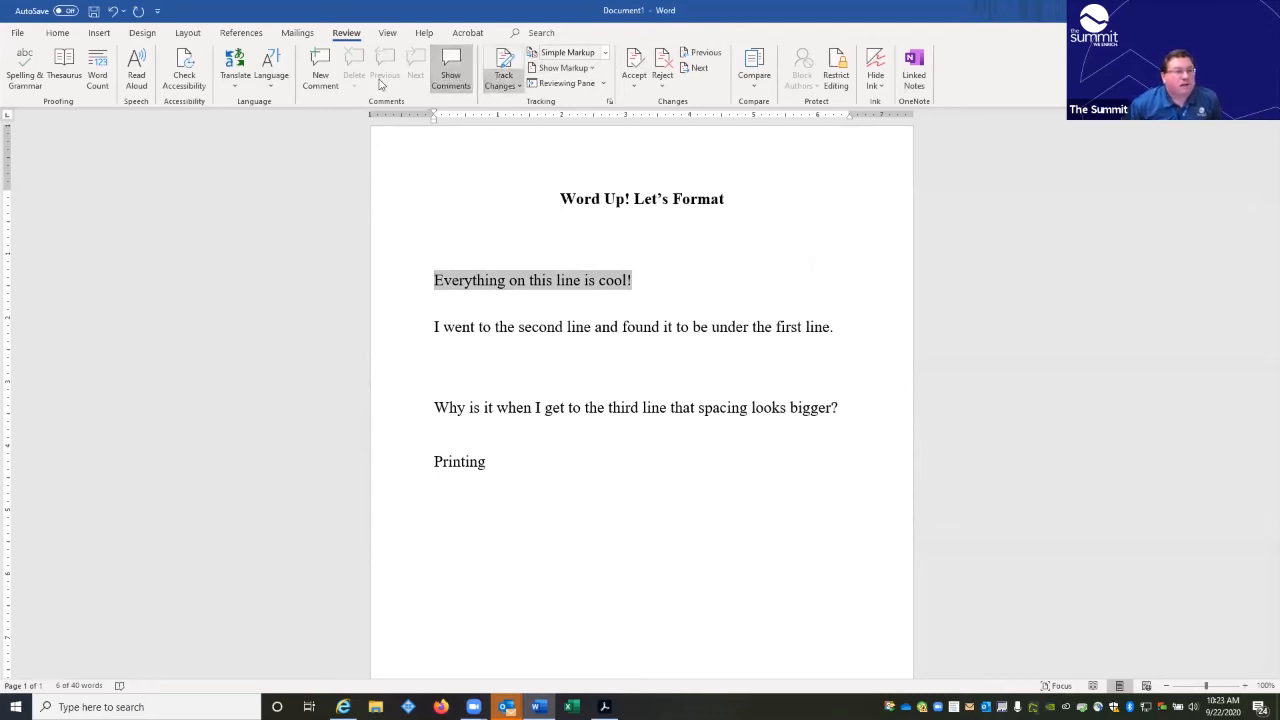
{"action": "left_click", "coordinate": [318, 60]}
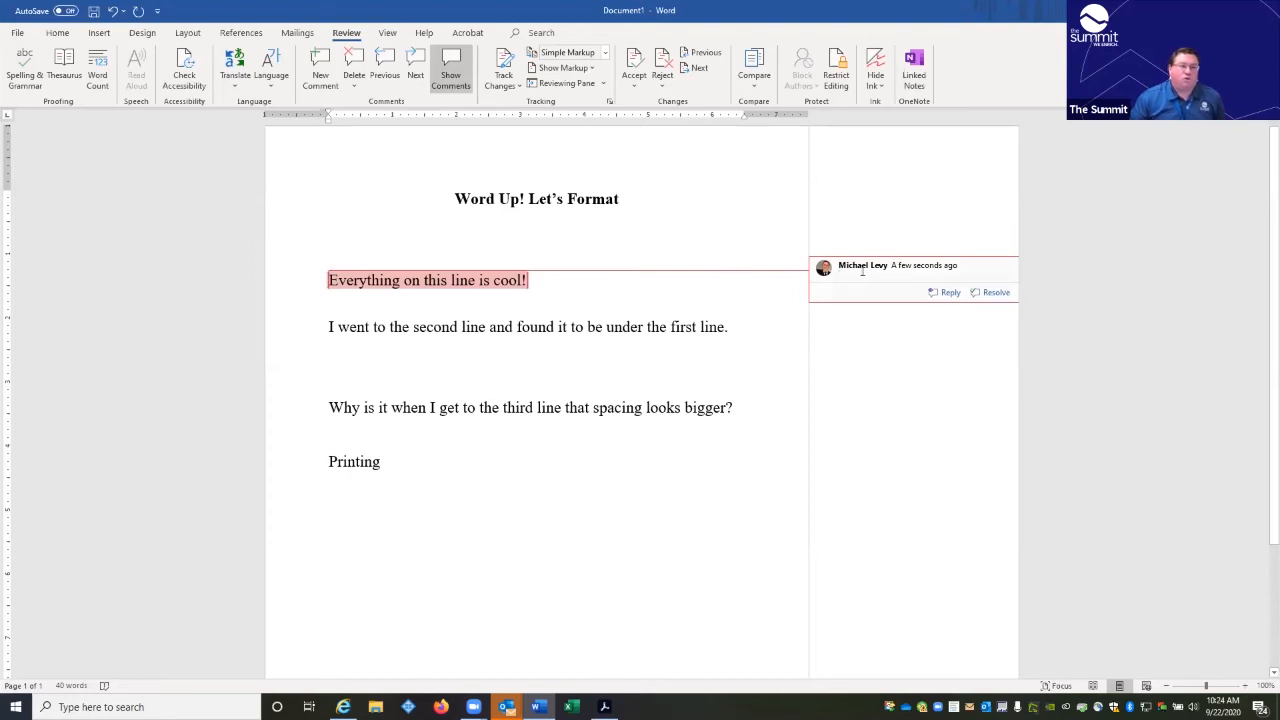
{"action": "type", "text": "I"}
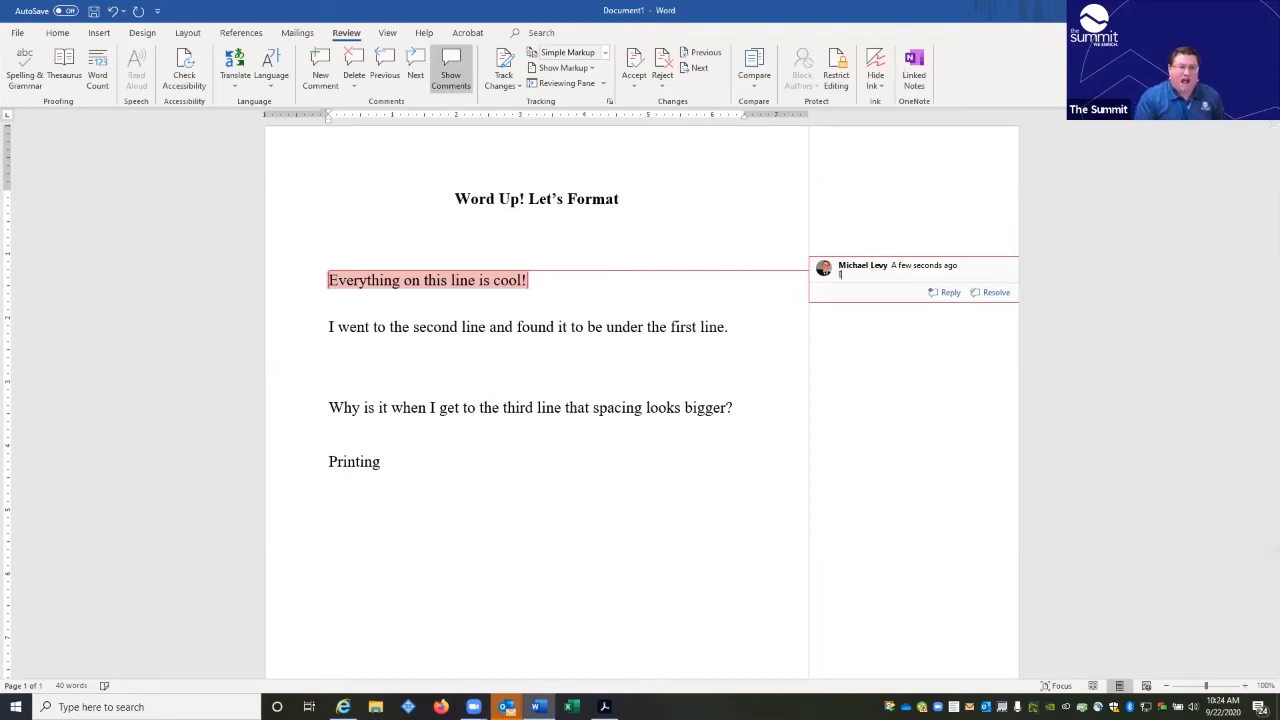
{"action": "type", "text": " like that line!"}
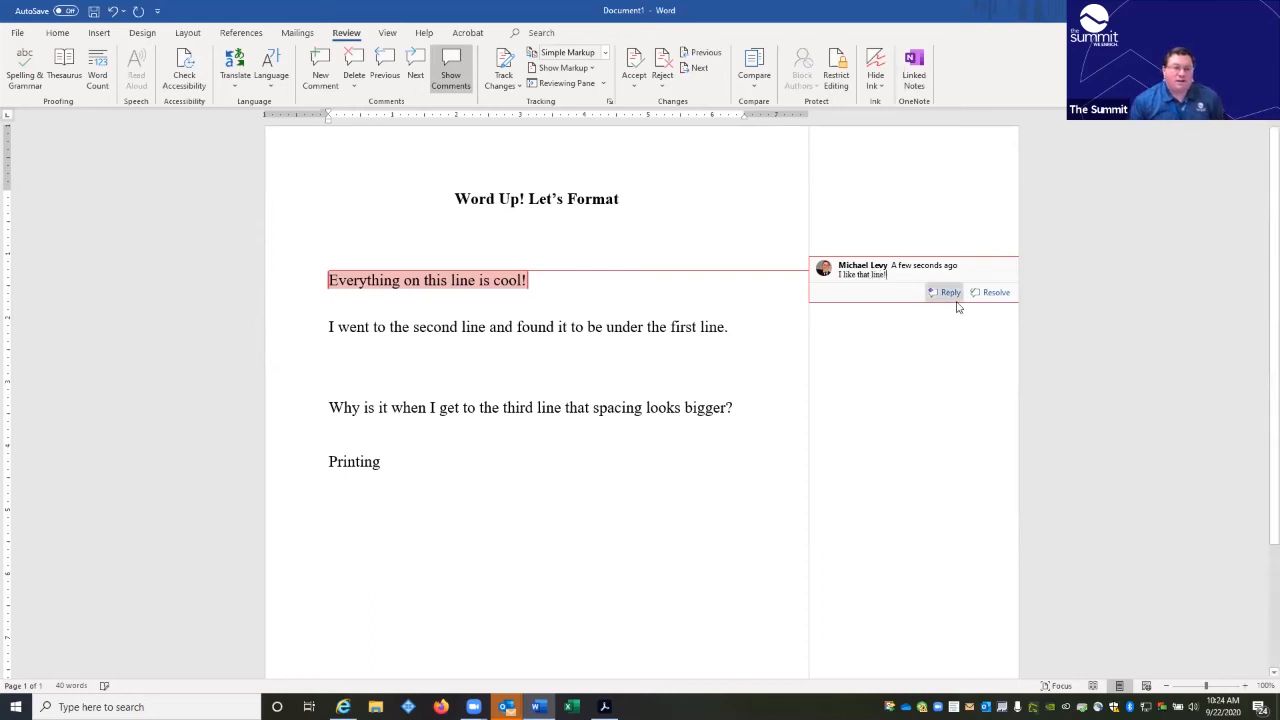
Step: Add an empty reply under the comment, and hide and redisplay the document's comments
{"action": "left_click", "coordinate": [950, 293]}
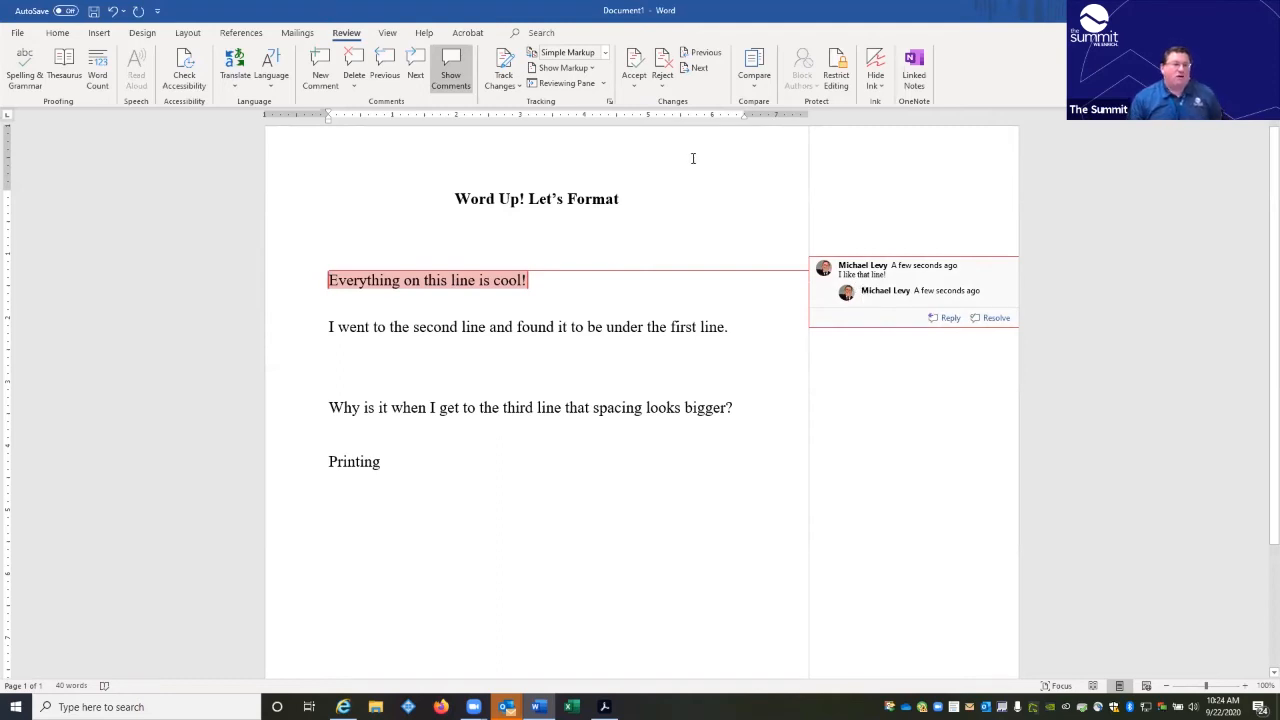
{"action": "left_click", "coordinate": [449, 74]}
{"action": "left_click", "coordinate": [449, 74]}
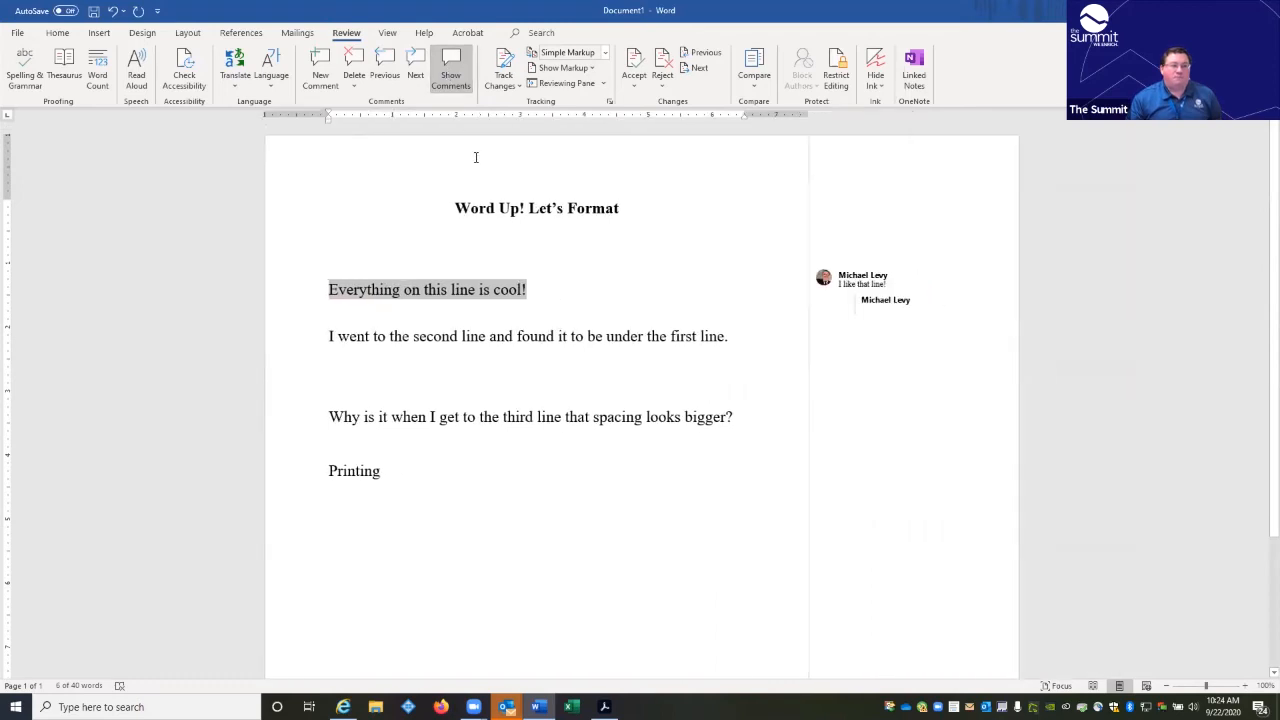
Step: Select the comment's text and turn on Track Changes for the document
{"action": "left_click", "coordinate": [875, 280]}
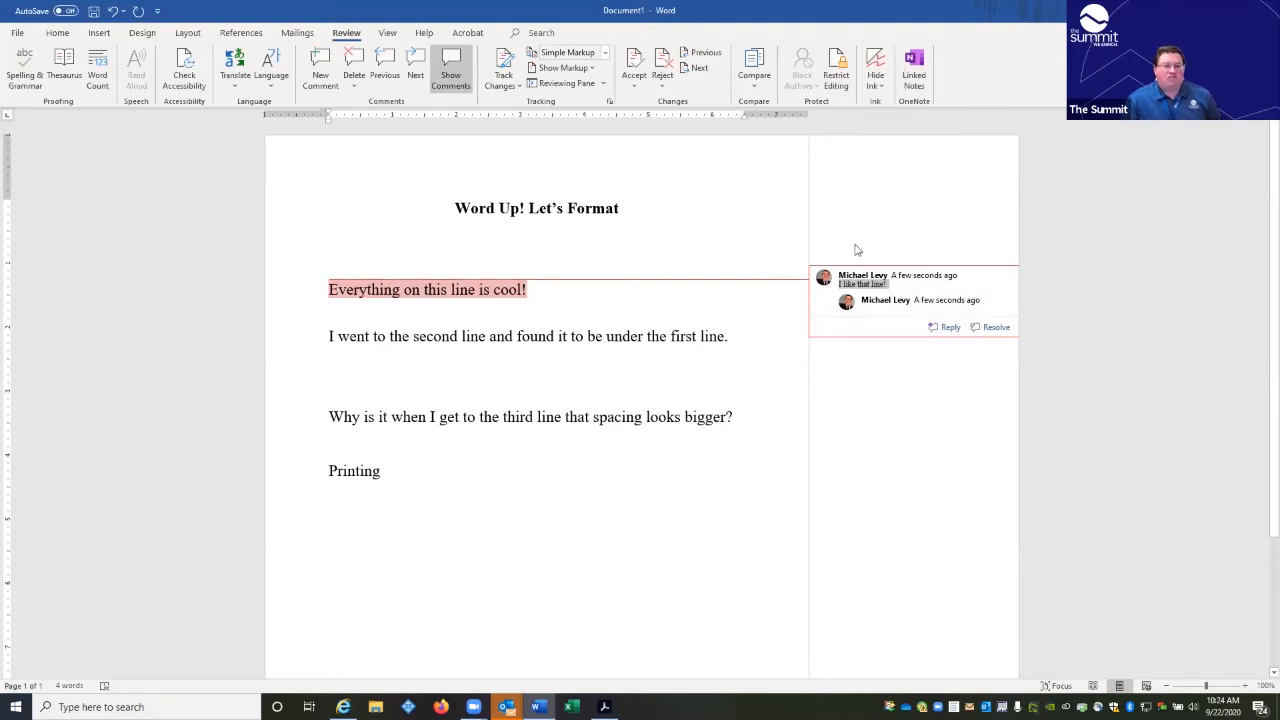
{"action": "left_click", "coordinate": [503, 68]}
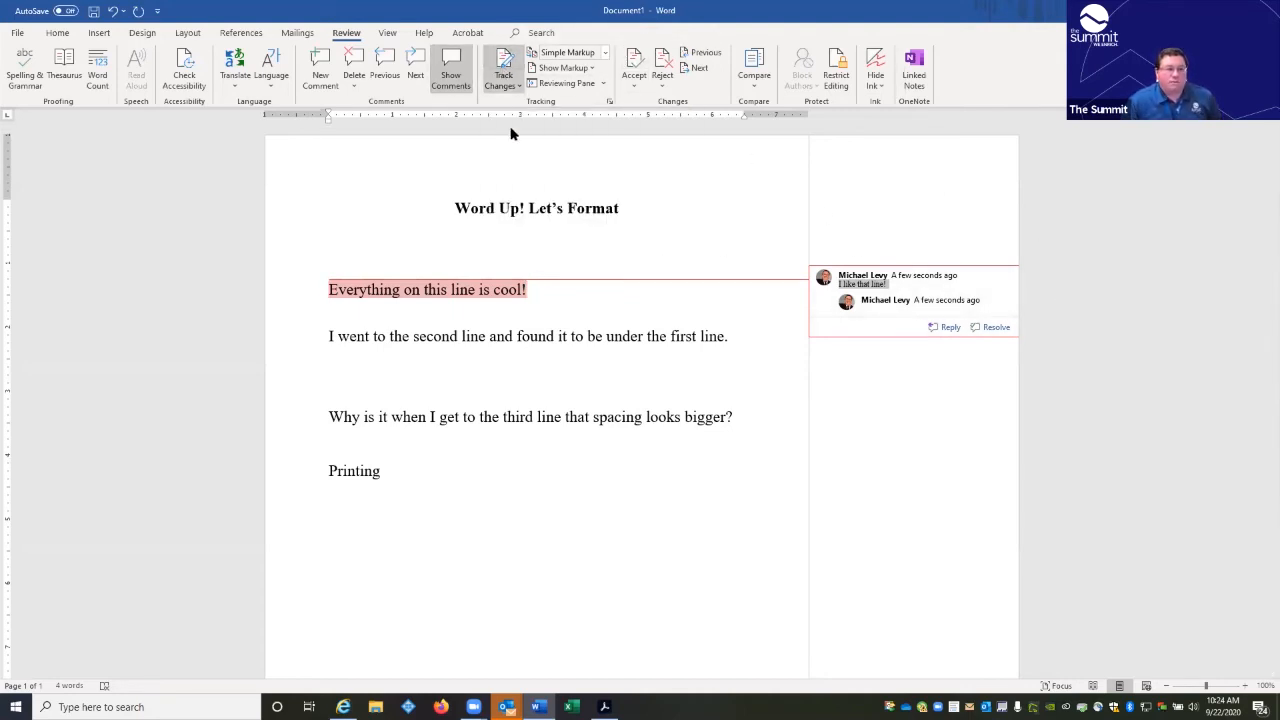
Step: Hide the document's comments and look over the Track Changes options, keeping change tracking on
{"action": "left_click", "coordinate": [459, 74]}
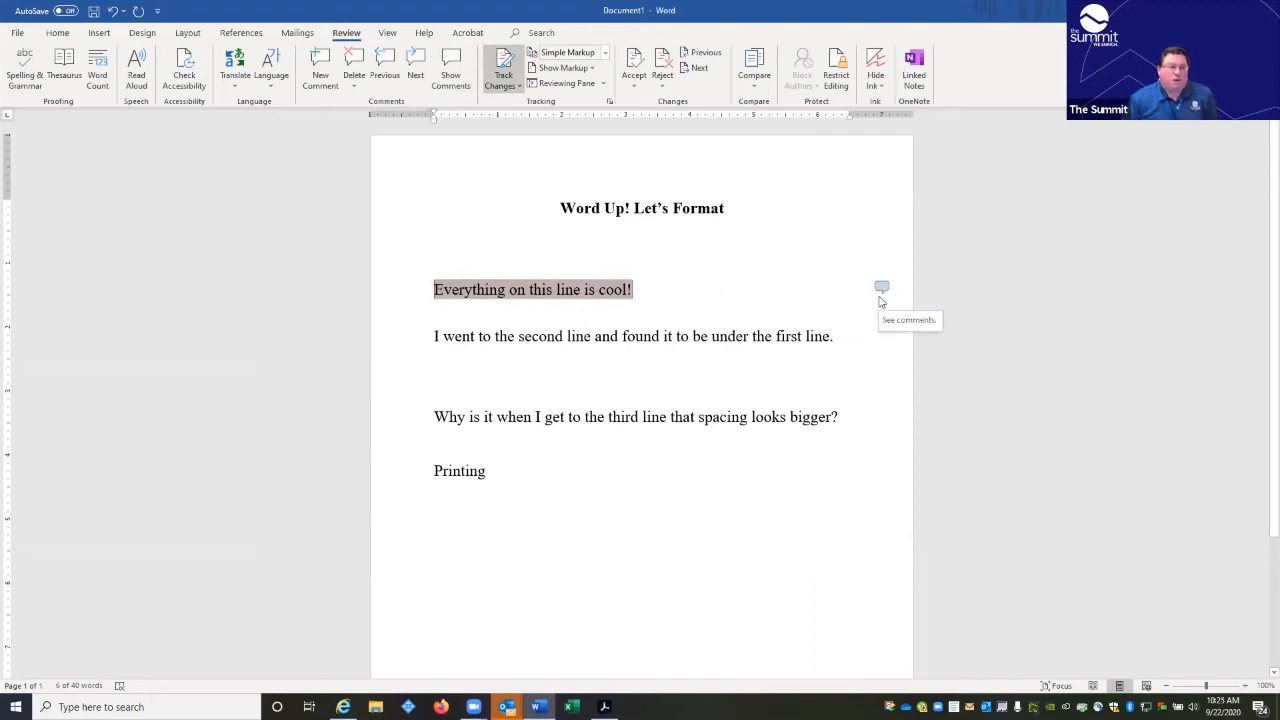
{"action": "left_click", "coordinate": [519, 87]}
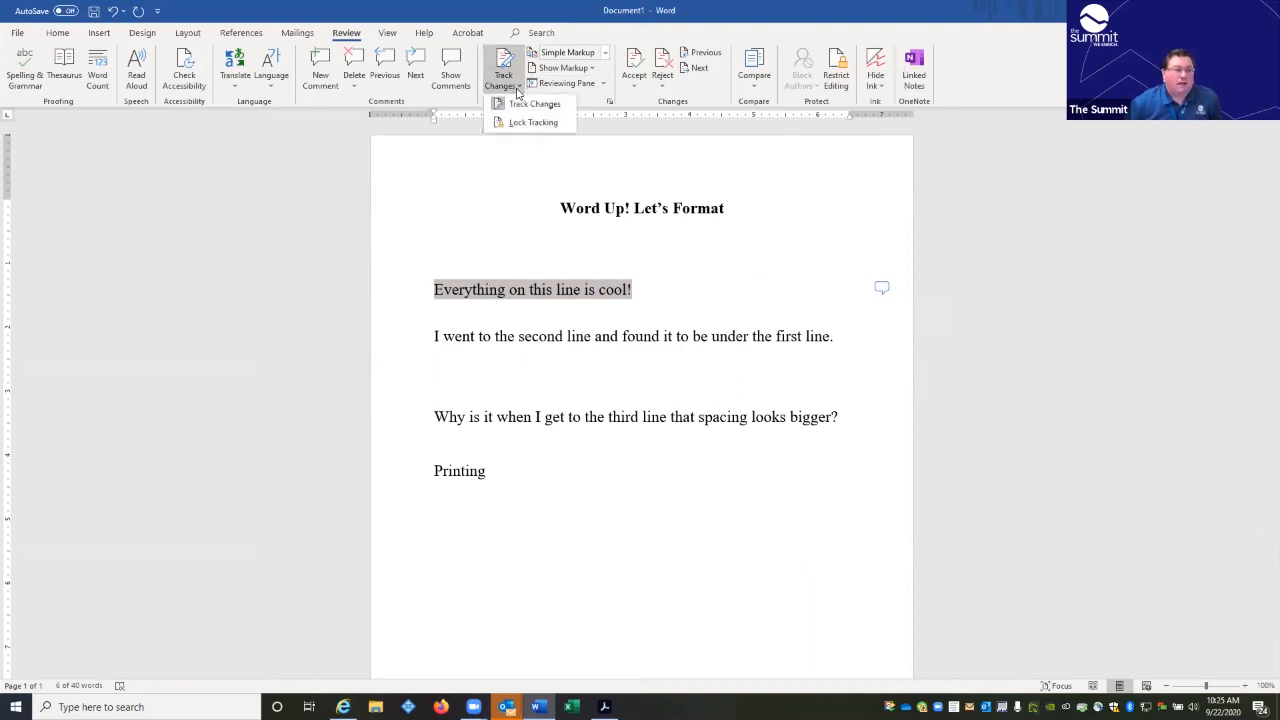
{"action": "left_click", "coordinate": [532, 106]}
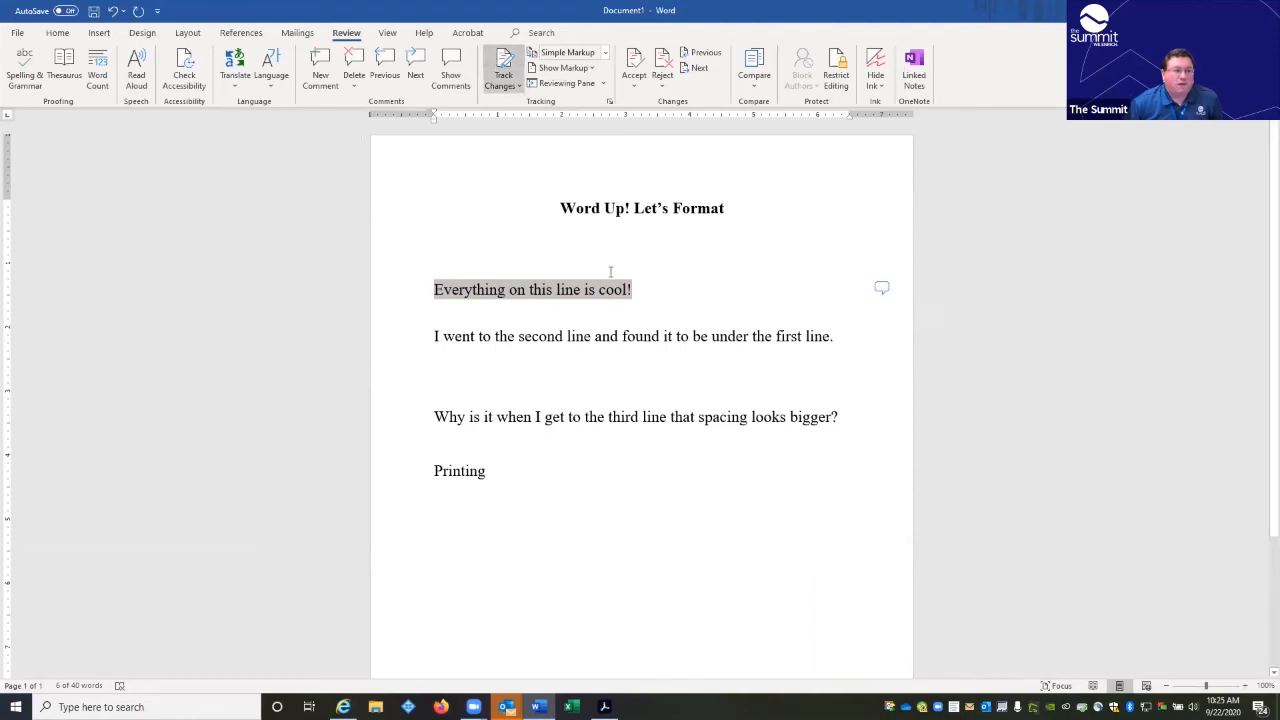
Step: Enter a run of filler letters on the blank line under "Everything on this line is cool!" and erase them
{"action": "left_click", "coordinate": [676, 300]}
{"action": "type", "text": "g"}
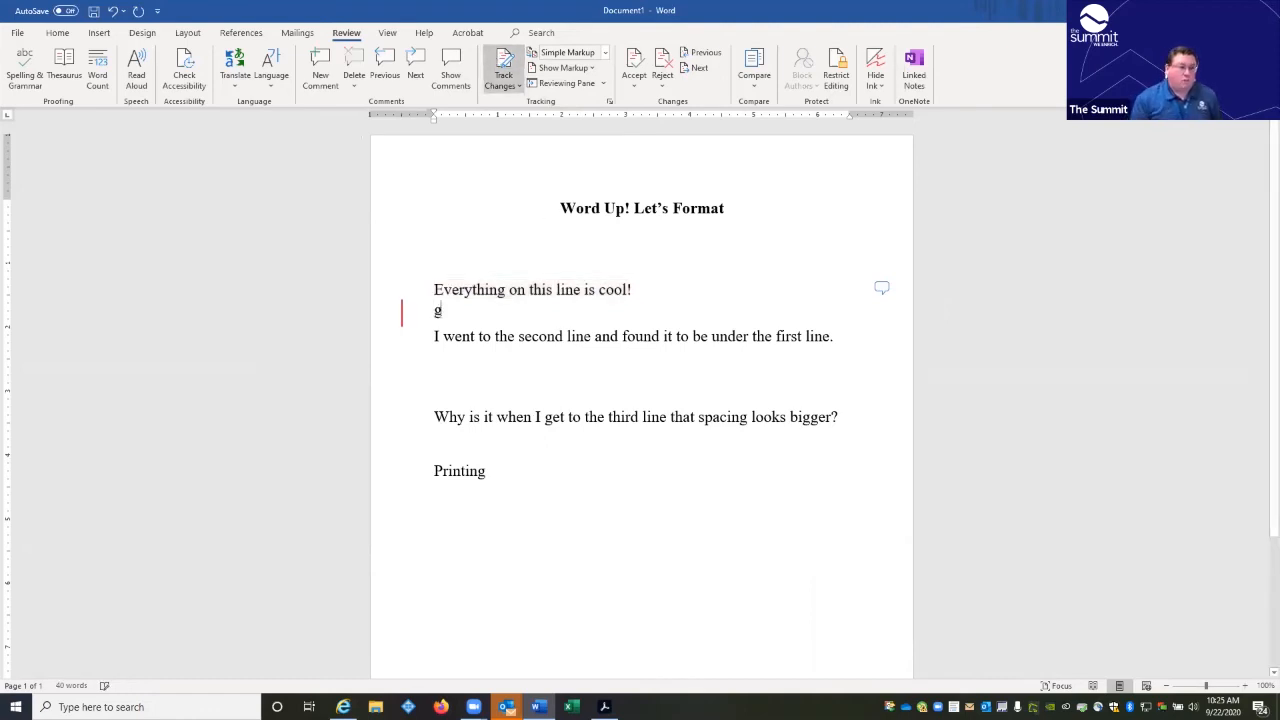
{"action": "type", "text": "gkgkggkgkgkgkg"}
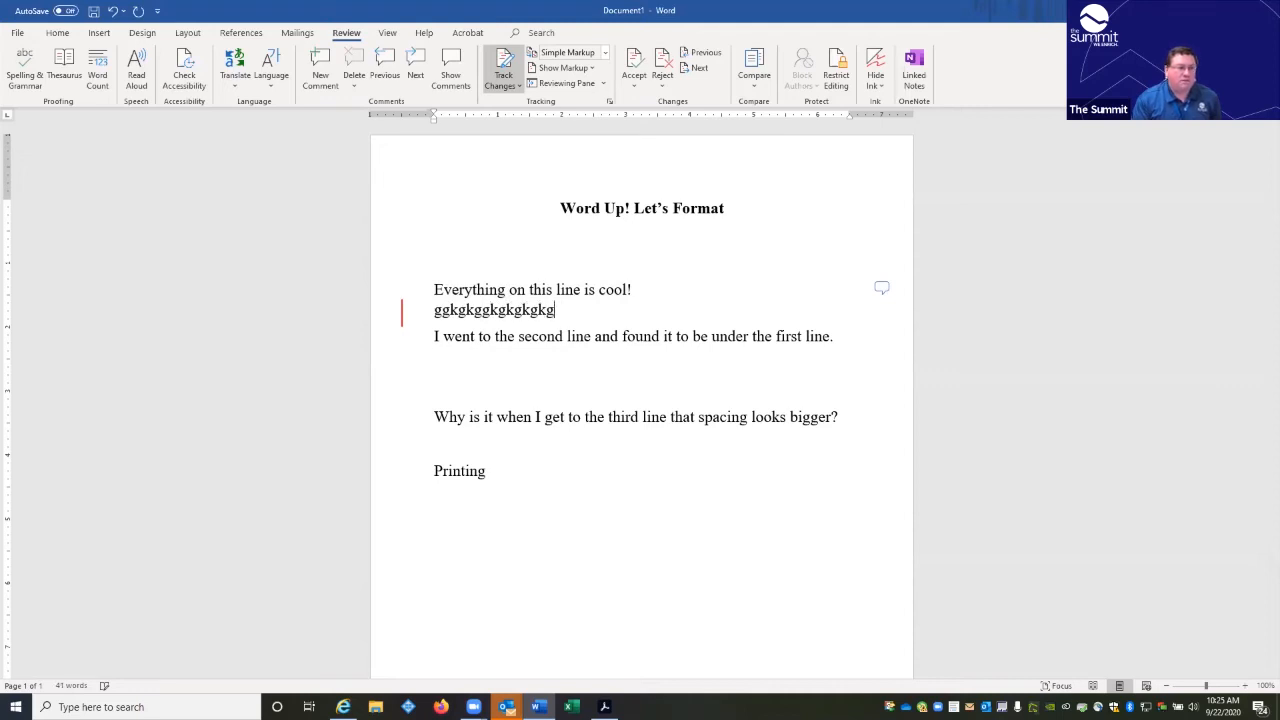
{"action": "key", "text": "BackSpace"}
{"action": "key", "text": "BackSpace"}
{"action": "key", "text": "BackSpace"}
{"action": "key", "text": "BackSpace"}
{"action": "key", "text": "BackSpace"}
{"action": "key", "text": "BackSpace"}
{"action": "key", "text": "BackSpace"}
{"action": "key", "text": "BackSpace"}
{"action": "key", "text": "BackSpace"}
{"action": "key", "text": "BackSpace"}
{"action": "key", "text": "BackSpace"}
{"action": "key", "text": "BackSpace"}
{"action": "key", "text": "BackSpace"}
{"action": "key", "text": "BackSpace"}
{"action": "key", "text": "BackSpace"}
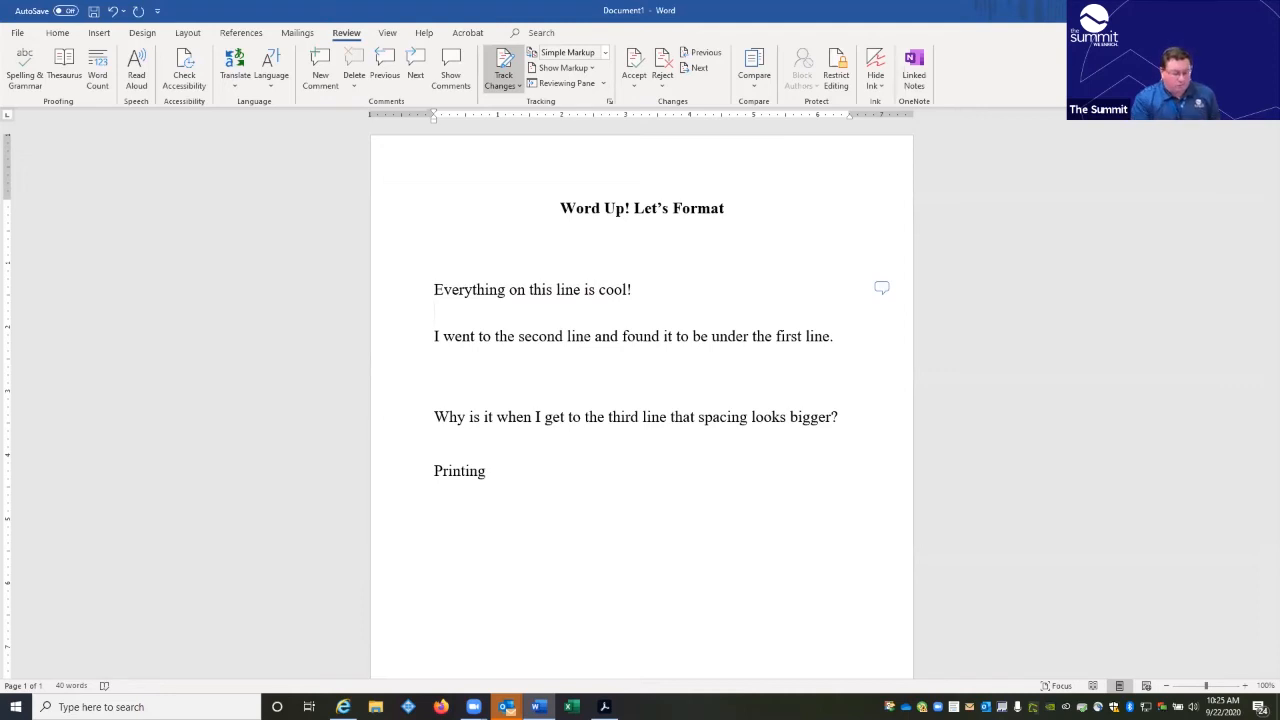
Step: Add the tracked line "I need to space this a little better." under the first line and select both lines
{"action": "type", "text": "I need to p"}
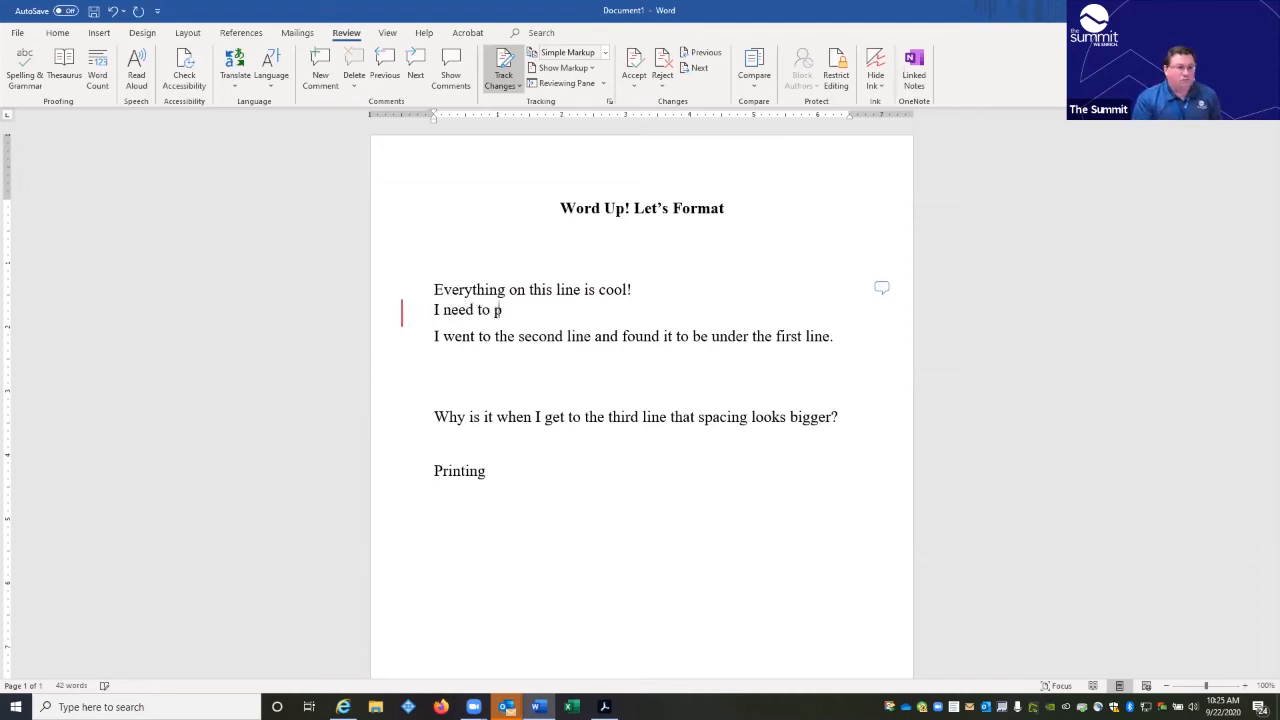
{"action": "key", "text": "BackSpace"}
{"action": "type", "text": "space this a little better."}
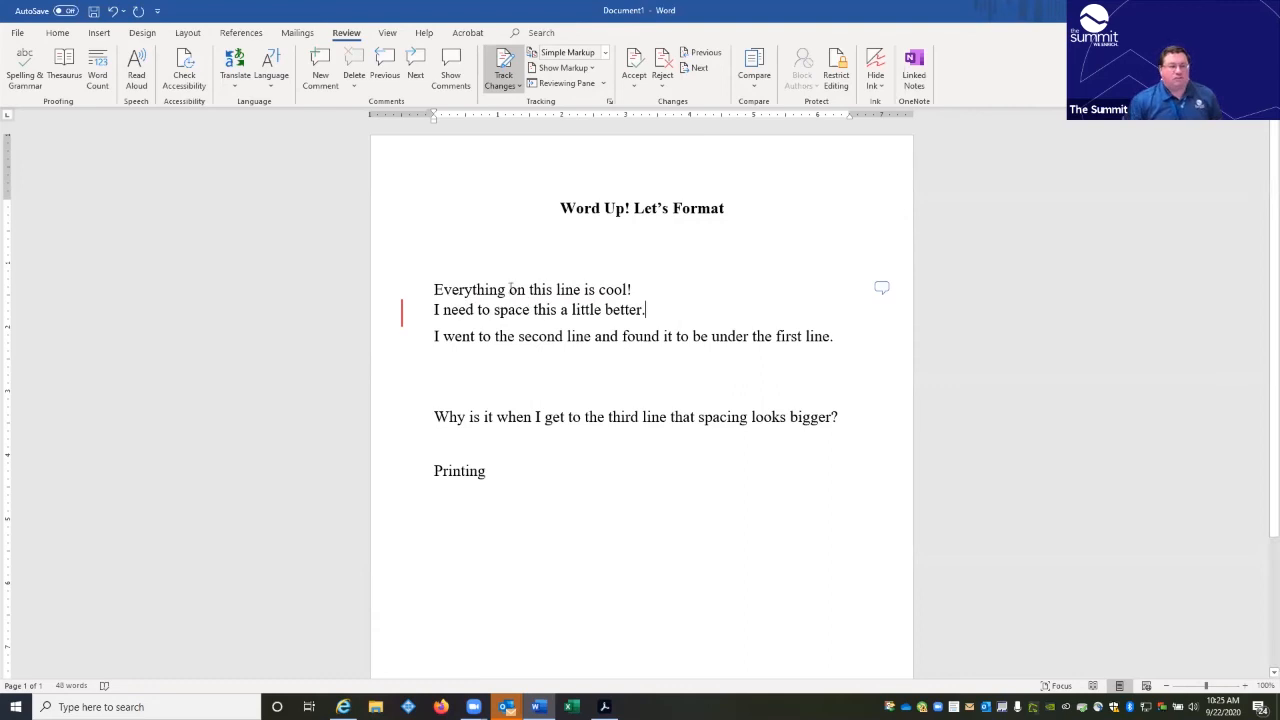
{"action": "left_click", "coordinate": [409, 310]}
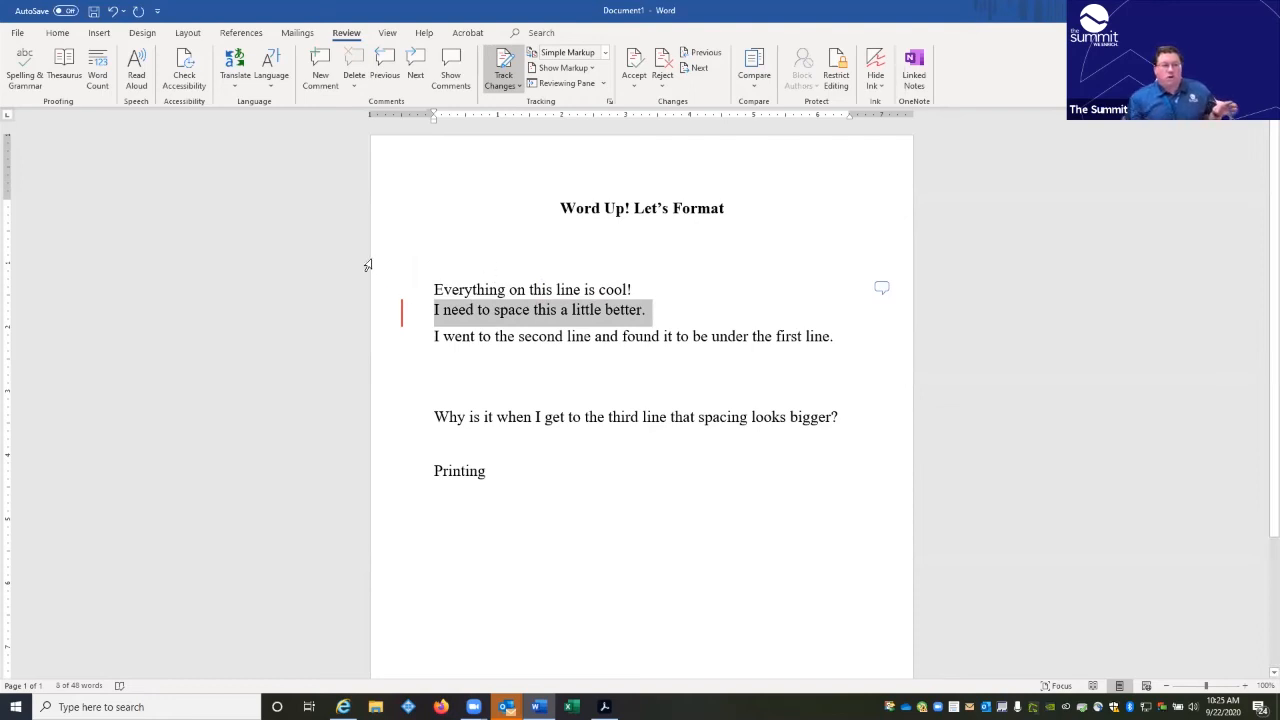
{"action": "left_click_drag", "start_coordinate": [405, 290], "coordinate": [419, 322]}
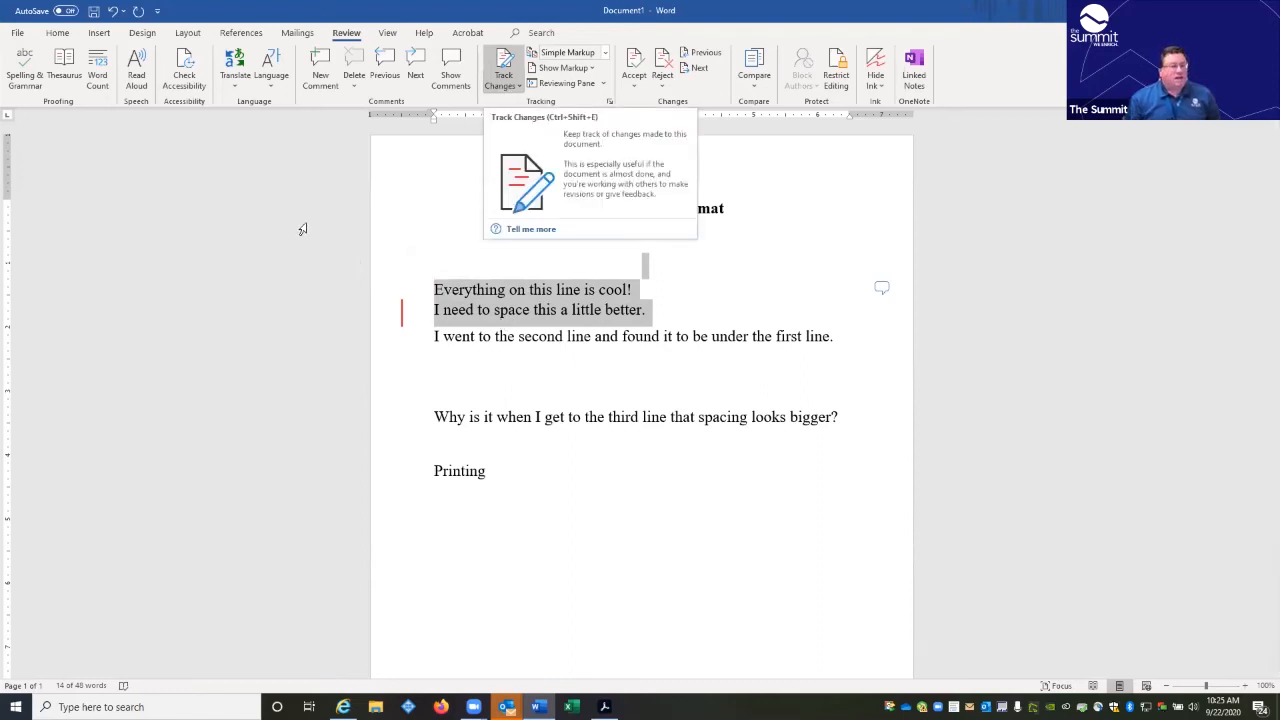
Step: Turn off Track Changes and delete the text "I need to space this a little better."
{"action": "left_click", "coordinate": [505, 75]}
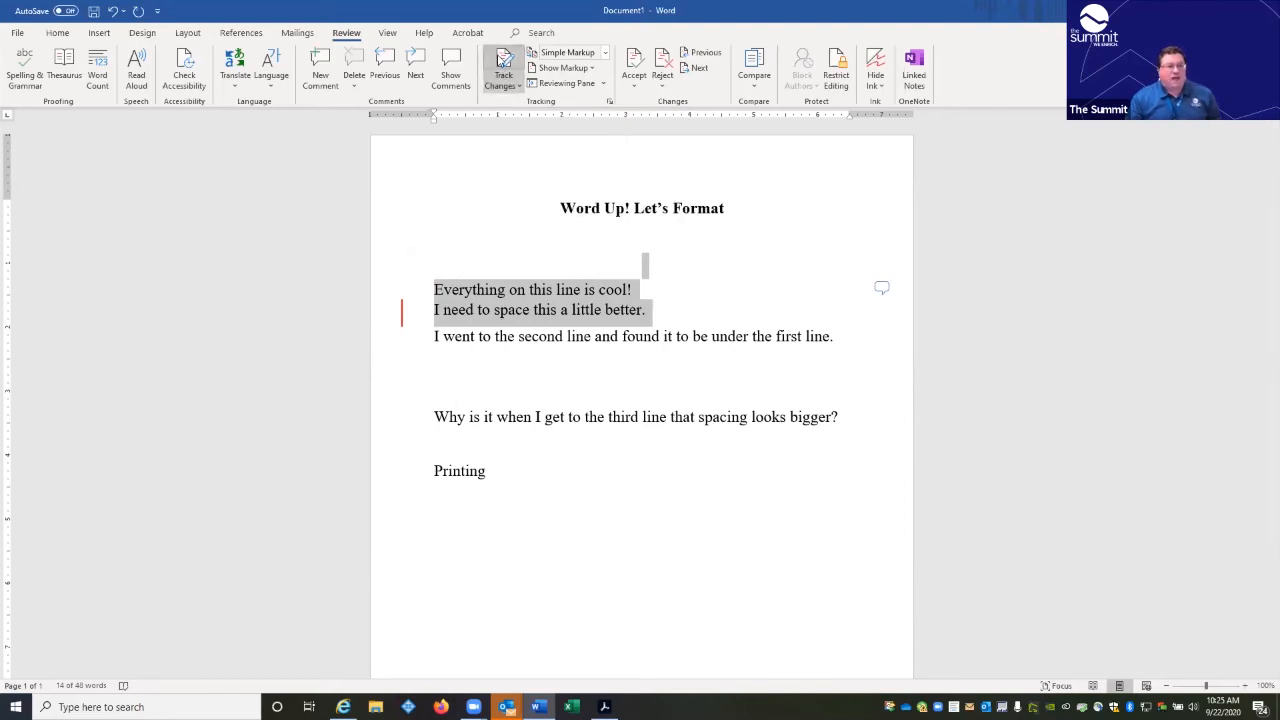
{"action": "left_click_drag", "start_coordinate": [655, 313], "coordinate": [437, 313]}
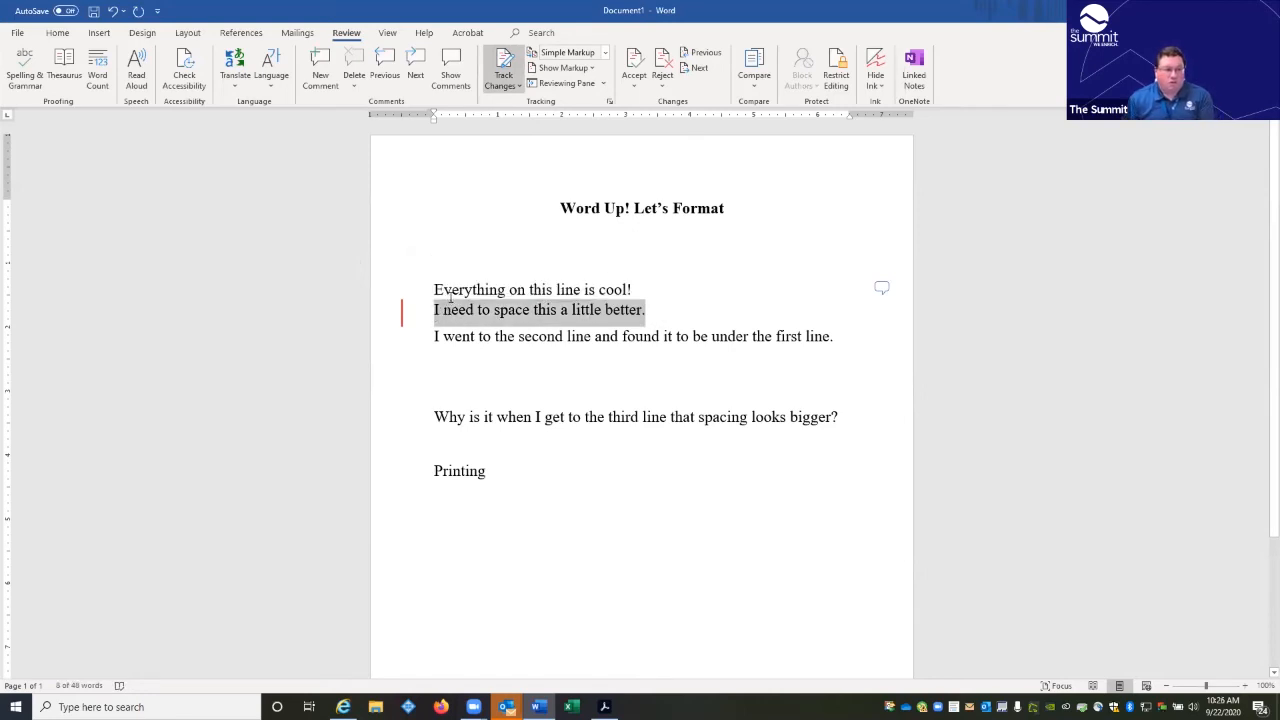
{"action": "left_click", "coordinate": [467, 311]}
{"action": "left_click_drag", "start_coordinate": [646, 312], "coordinate": [434, 312]}
{"action": "key", "text": "Delete"}
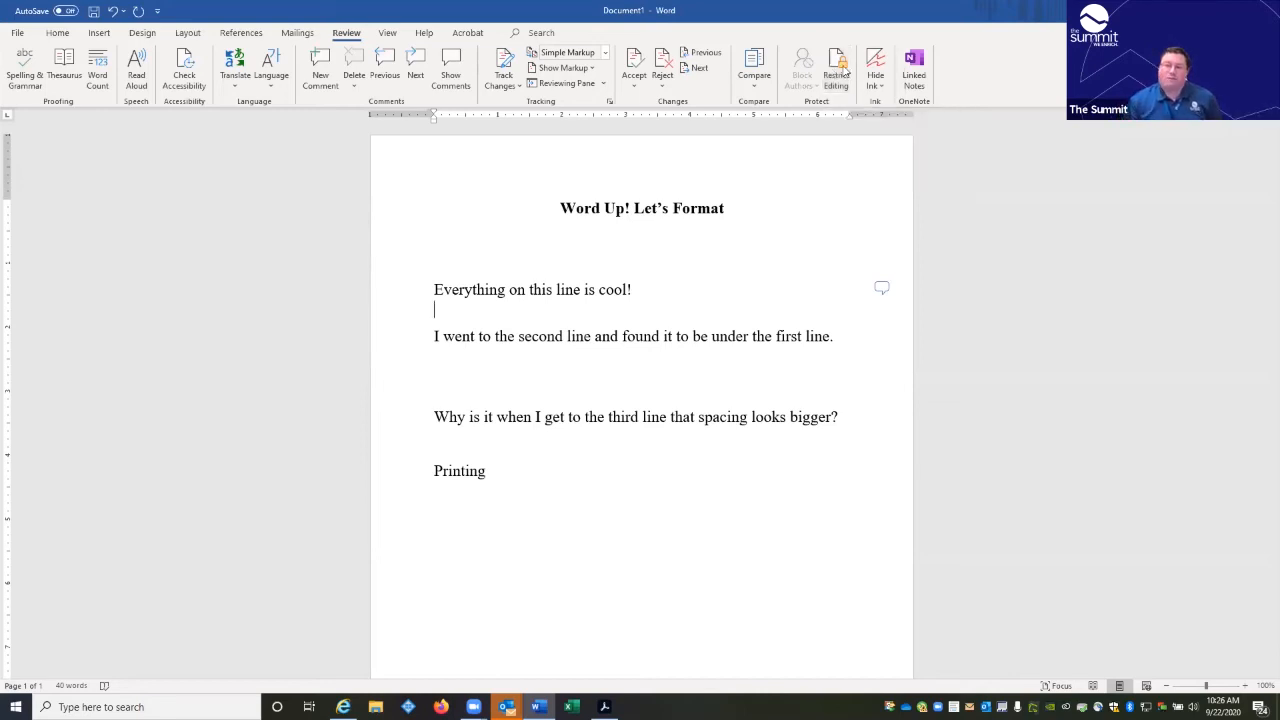
Step: Run a spelling and grammar check on the document
{"action": "left_click", "coordinate": [838, 80]}
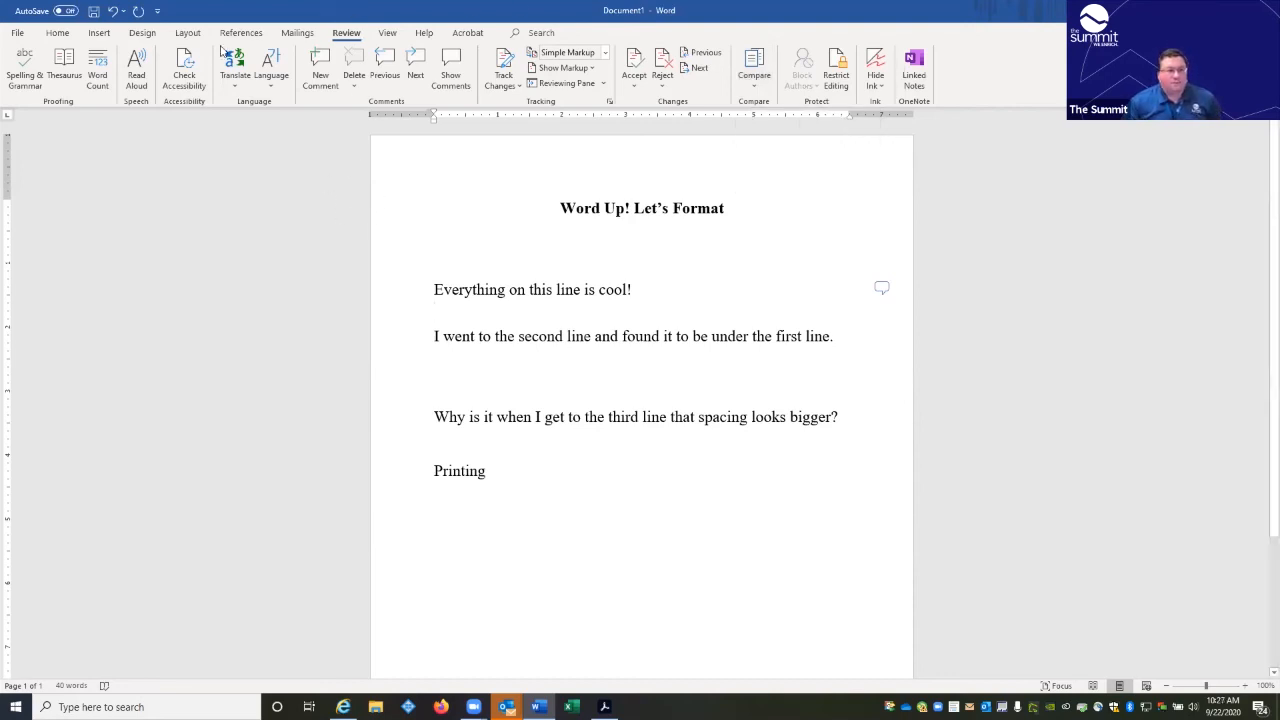
{"action": "left_click", "coordinate": [24, 76]}
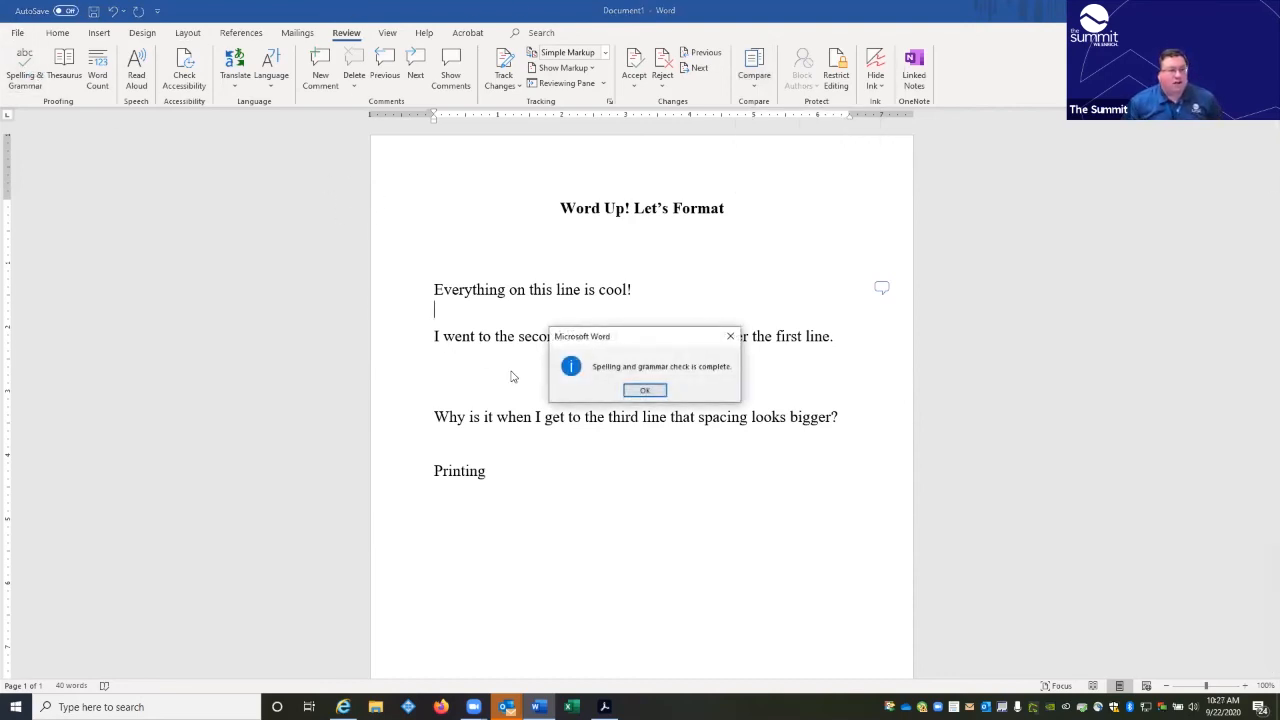
{"action": "left_click", "coordinate": [645, 390]}
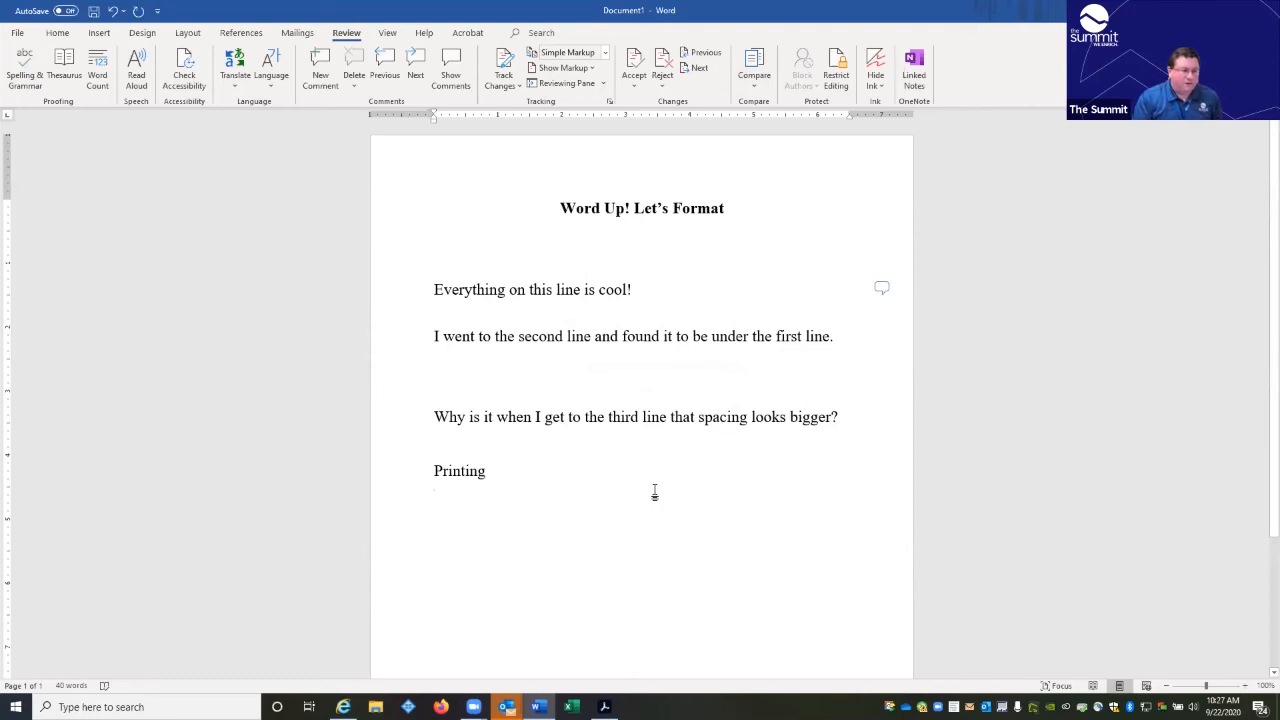
Step: Try the spelling check on "jsdagfjk" entered below "Printing", accepting the suggestion "staff", and remove the word
{"action": "type", "text": "jsdagfjk"}
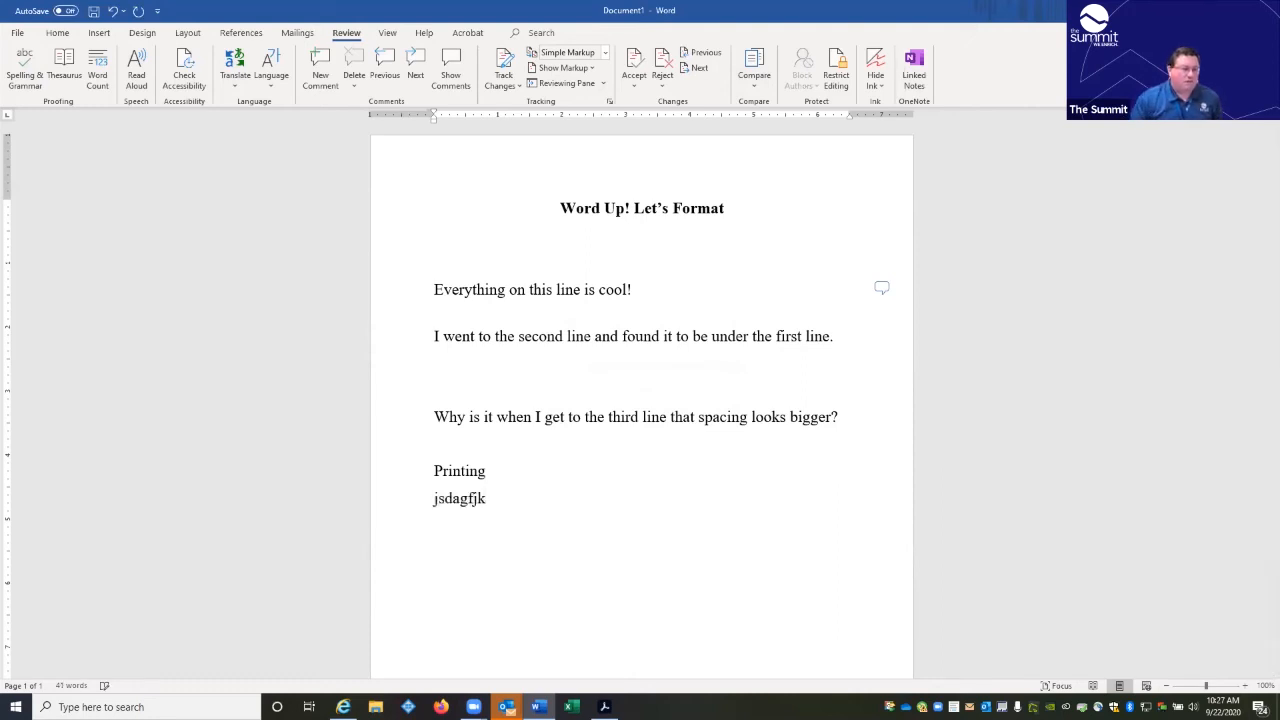
{"action": "left_click", "coordinate": [25, 72]}
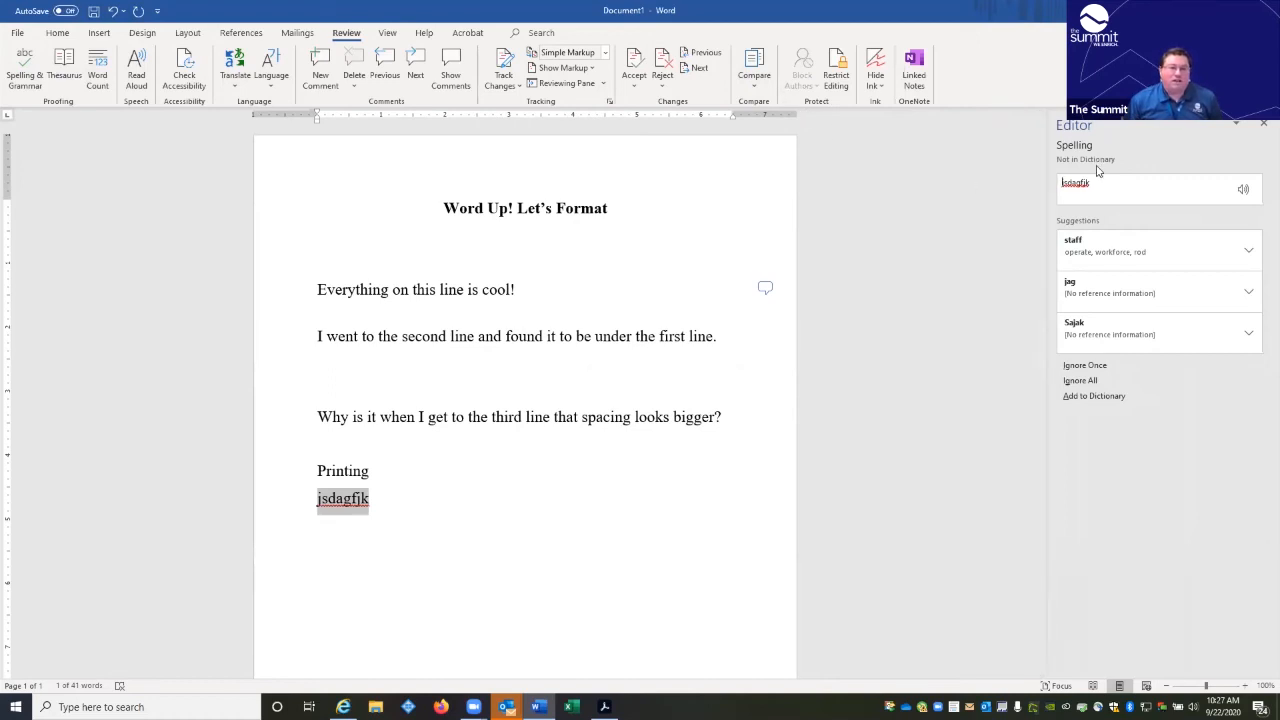
{"action": "left_click", "coordinate": [1088, 254]}
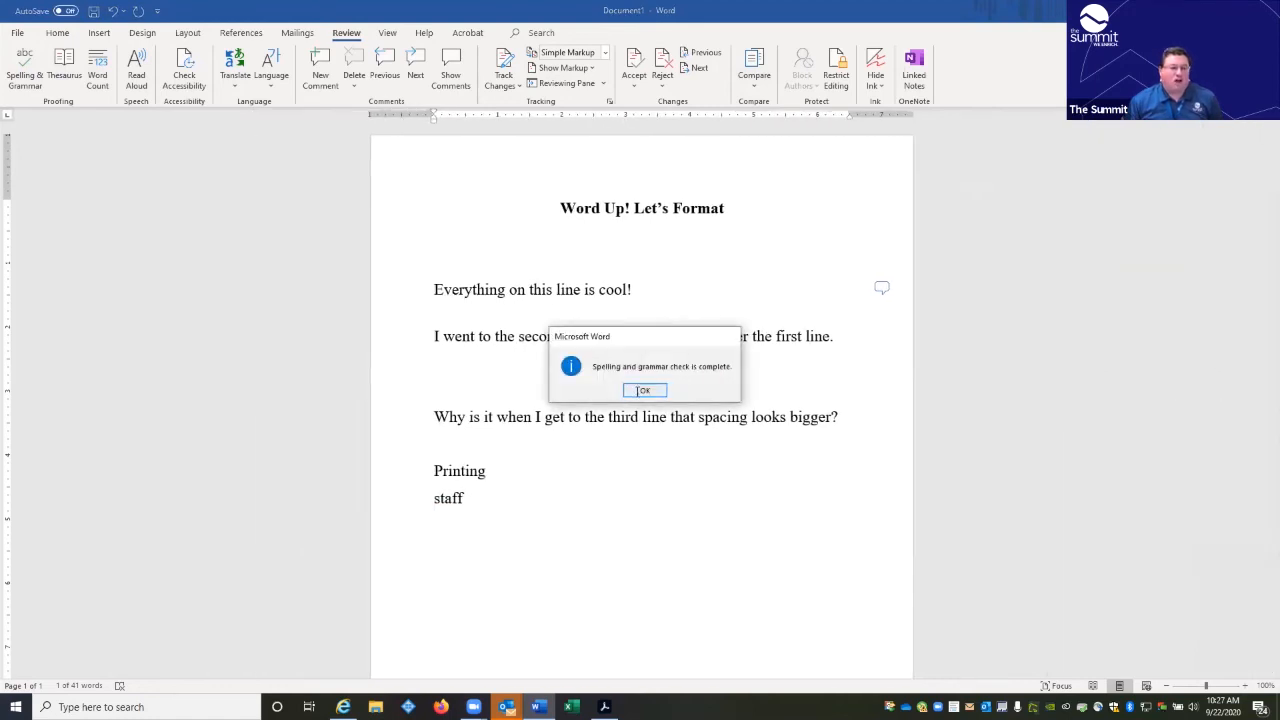
{"action": "left_click", "coordinate": [636, 392]}
{"action": "left_click", "coordinate": [420, 497]}
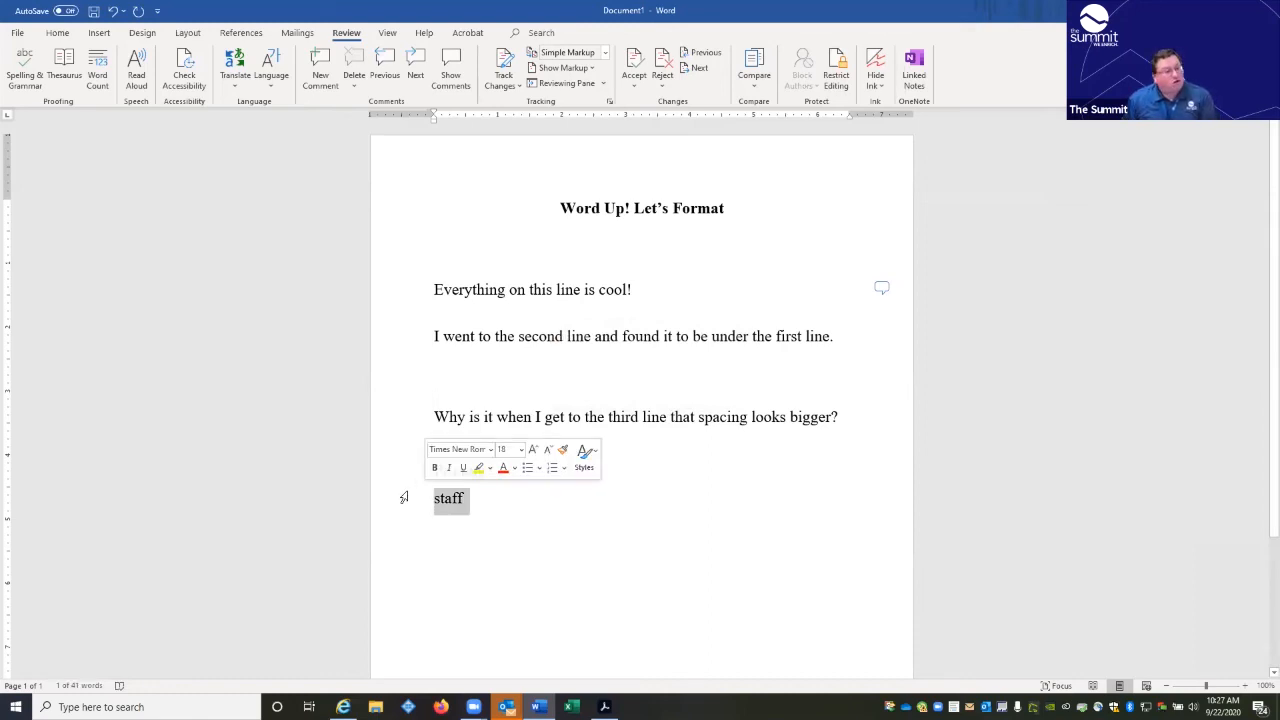
{"action": "key", "text": "Delete"}
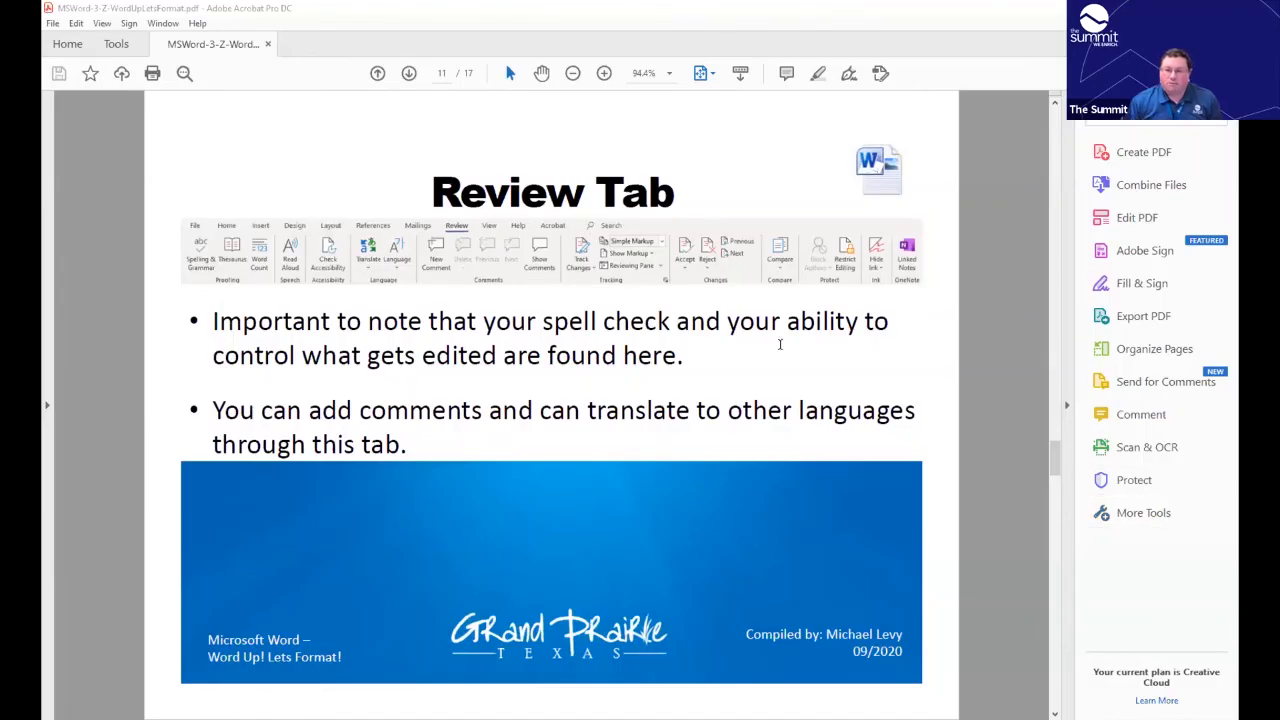
Step: Switch to the training PDF in Adobe Acrobat and advance from page 11 to page 13, Wrapping Up
{"action": "scroll", "coordinate": [730, 355], "scroll_direction": "down", "scroll_amount": 1}
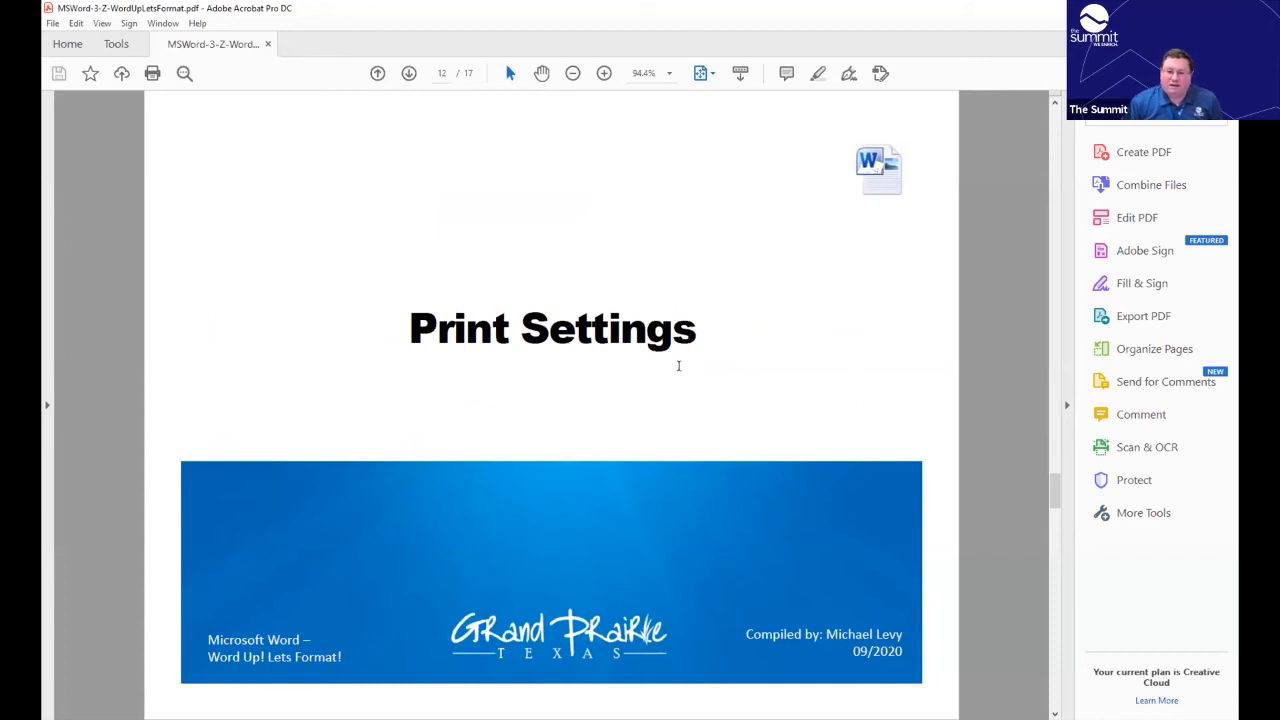
{"action": "scroll", "coordinate": [680, 365], "scroll_direction": "down", "scroll_amount": 1}
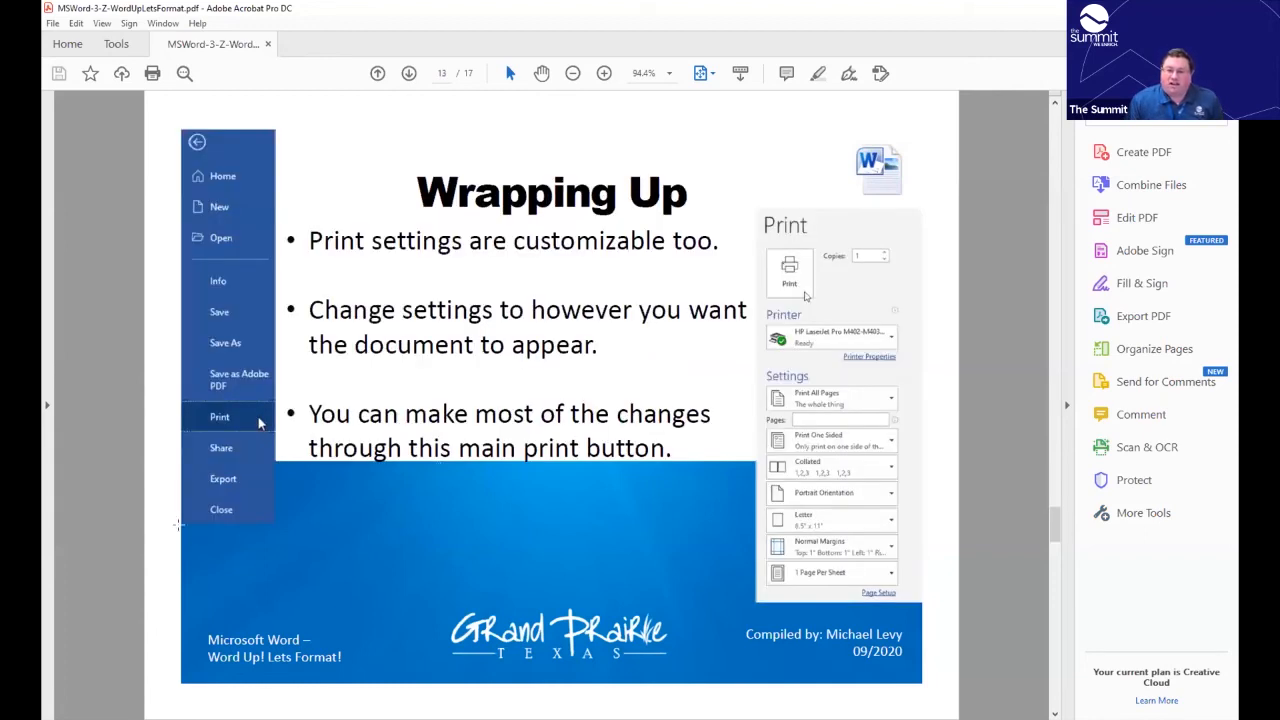
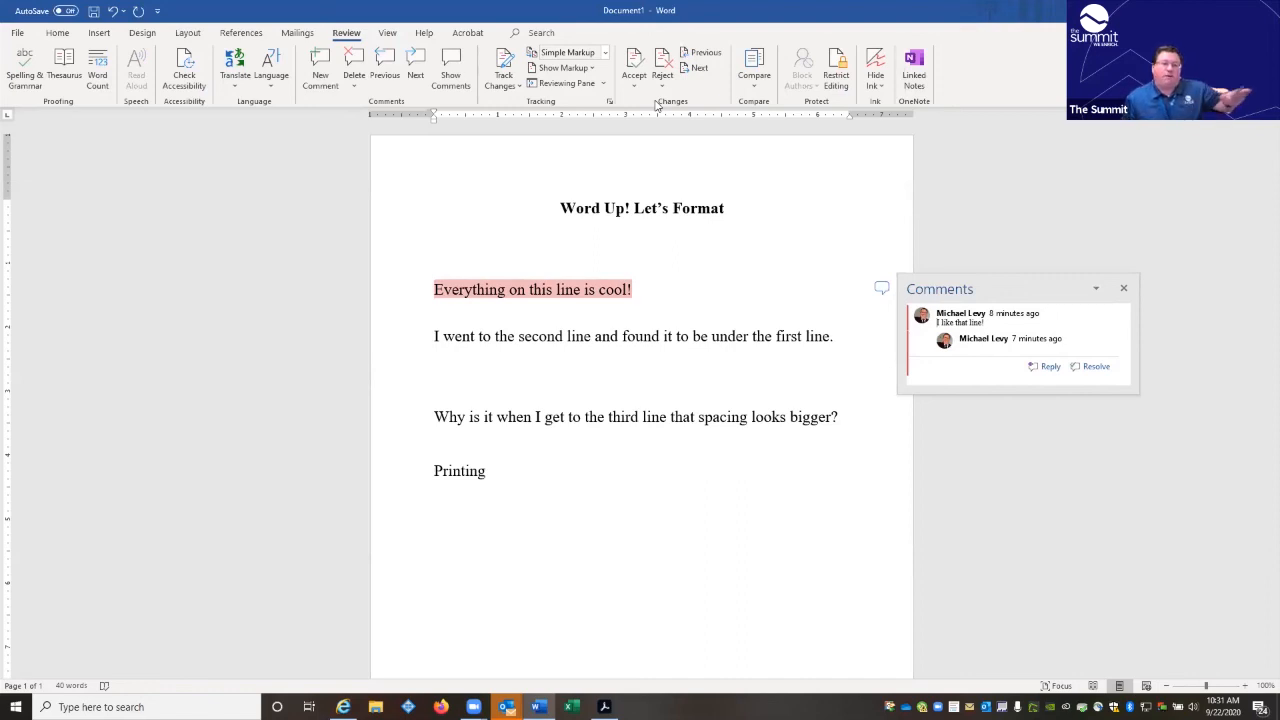
Step: Return to Word, delete the comment on "Everything on this line is cool!", and open the document's print settings
{"action": "left_click", "coordinate": [354, 66]}
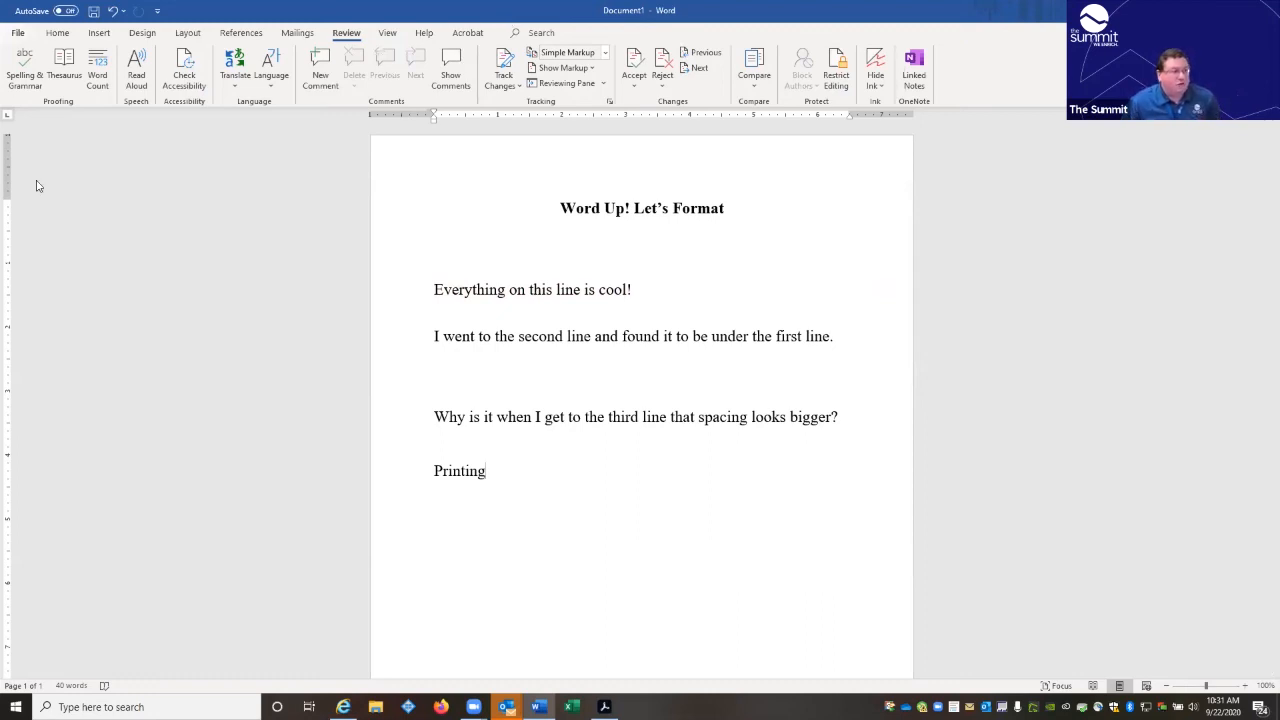
{"action": "key", "text": "ctrl+p"}
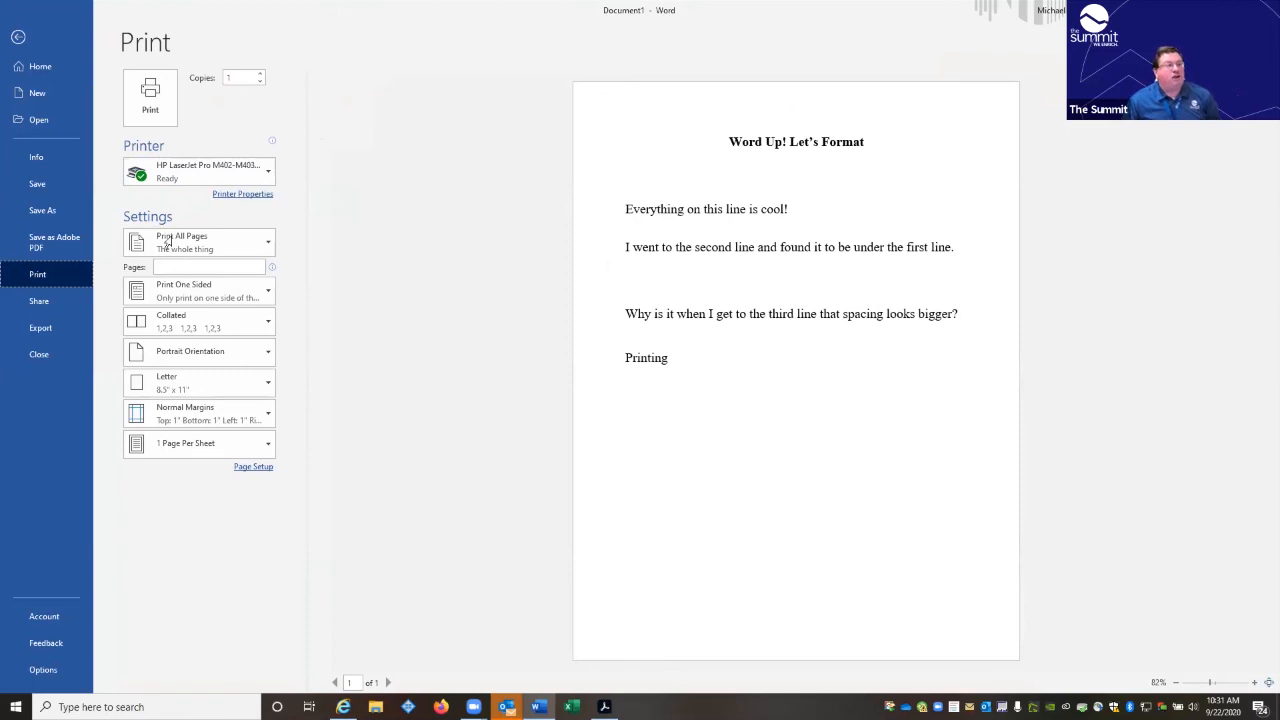
Step: Try adjusting the number of copies, restore it to 1, and examine the printer selection
{"action": "left_click", "coordinate": [257, 72]}
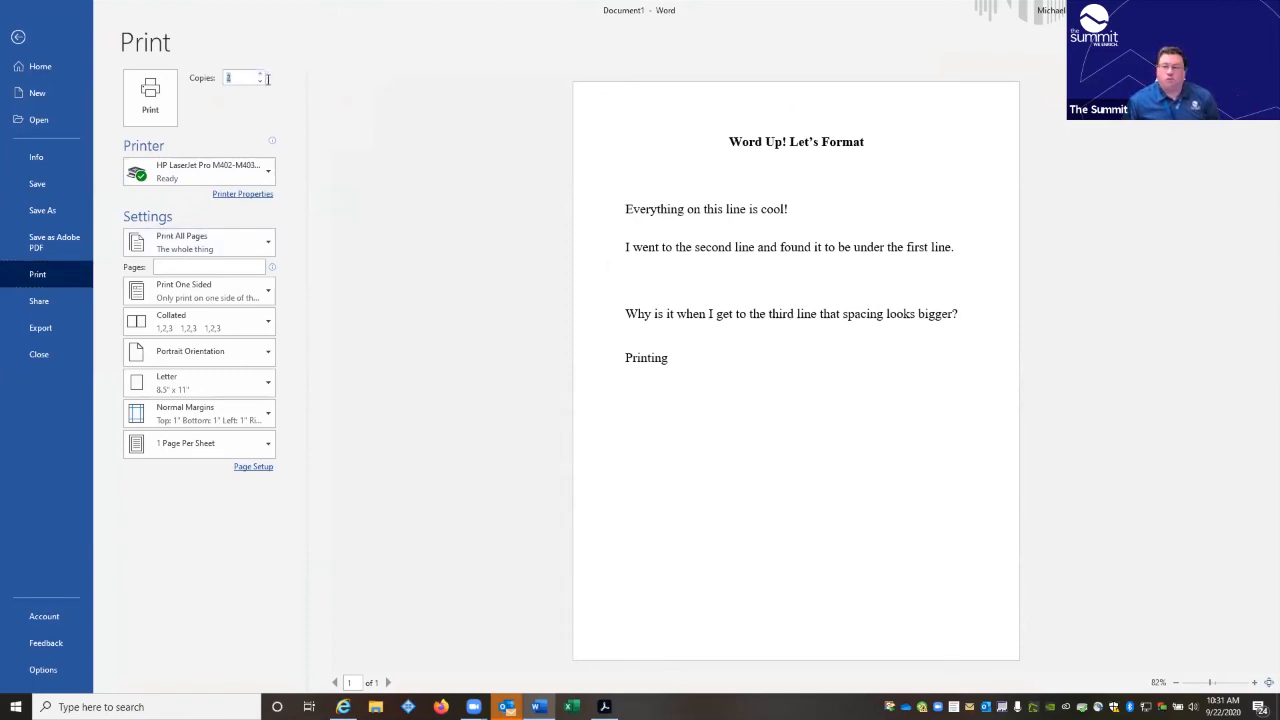
{"action": "left_click", "coordinate": [260, 82]}
{"action": "left_click", "coordinate": [177, 209]}
{"action": "left_click", "coordinate": [190, 173]}
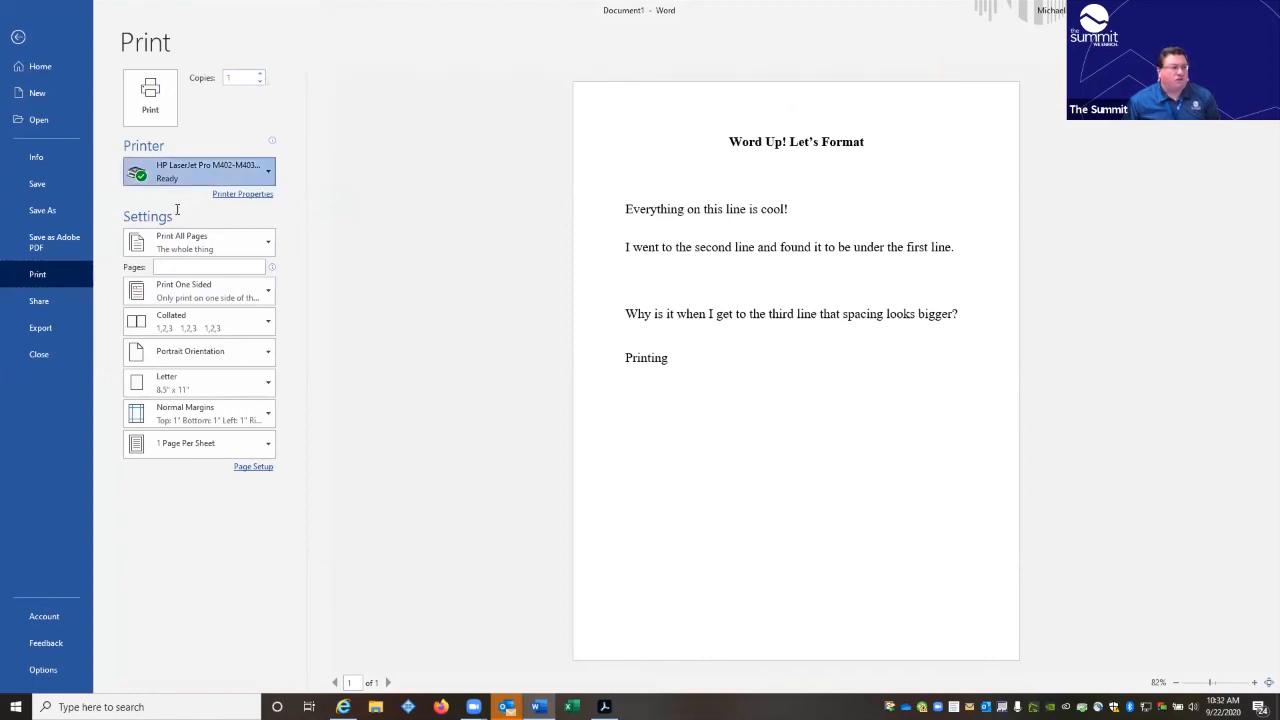
Step: Review the print range choices and select Print All Pages
{"action": "left_click", "coordinate": [222, 240]}
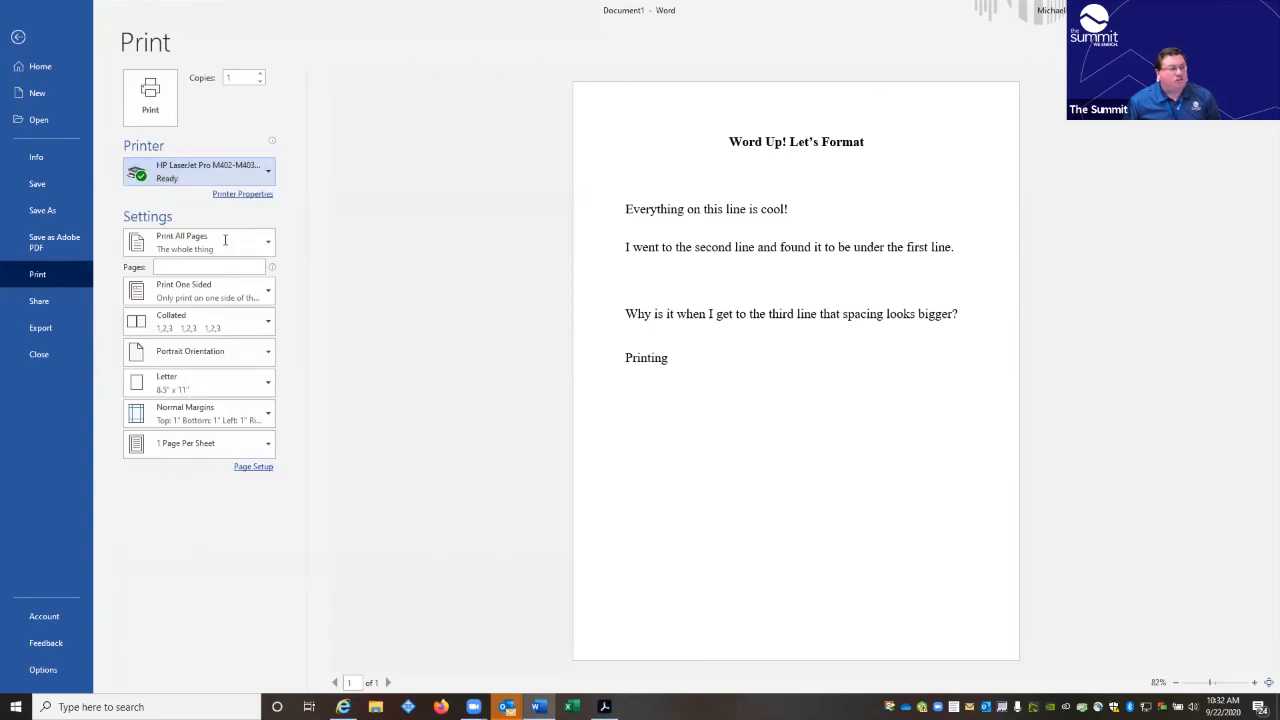
{"action": "left_click", "coordinate": [225, 240]}
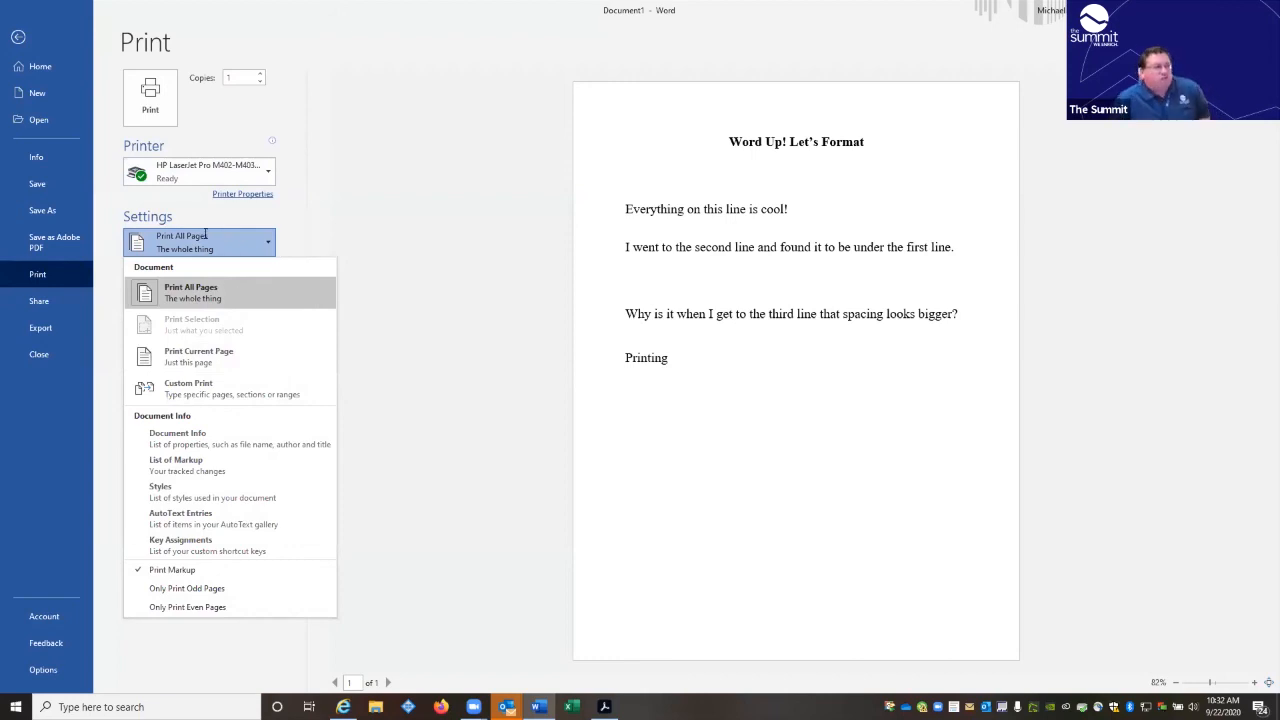
{"action": "left_click", "coordinate": [240, 290]}
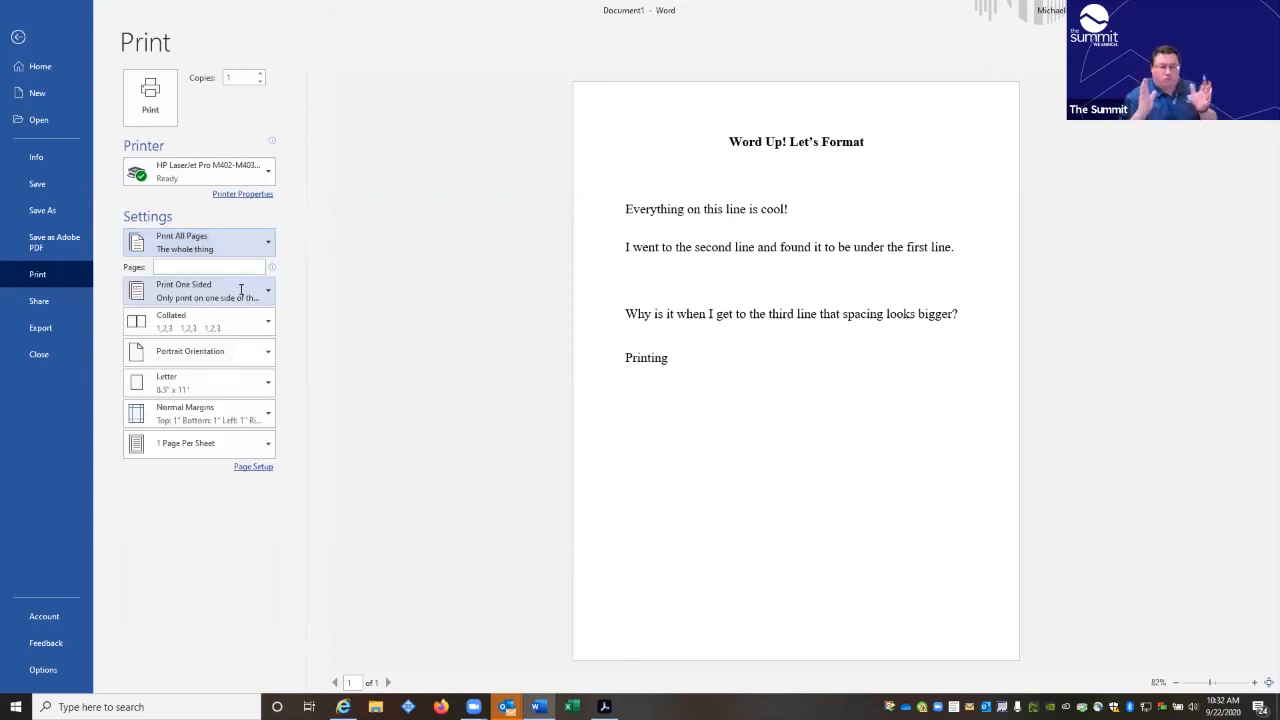
Step: Examine the collation setting and select Portrait Orientation for the printout
{"action": "left_click", "coordinate": [215, 325]}
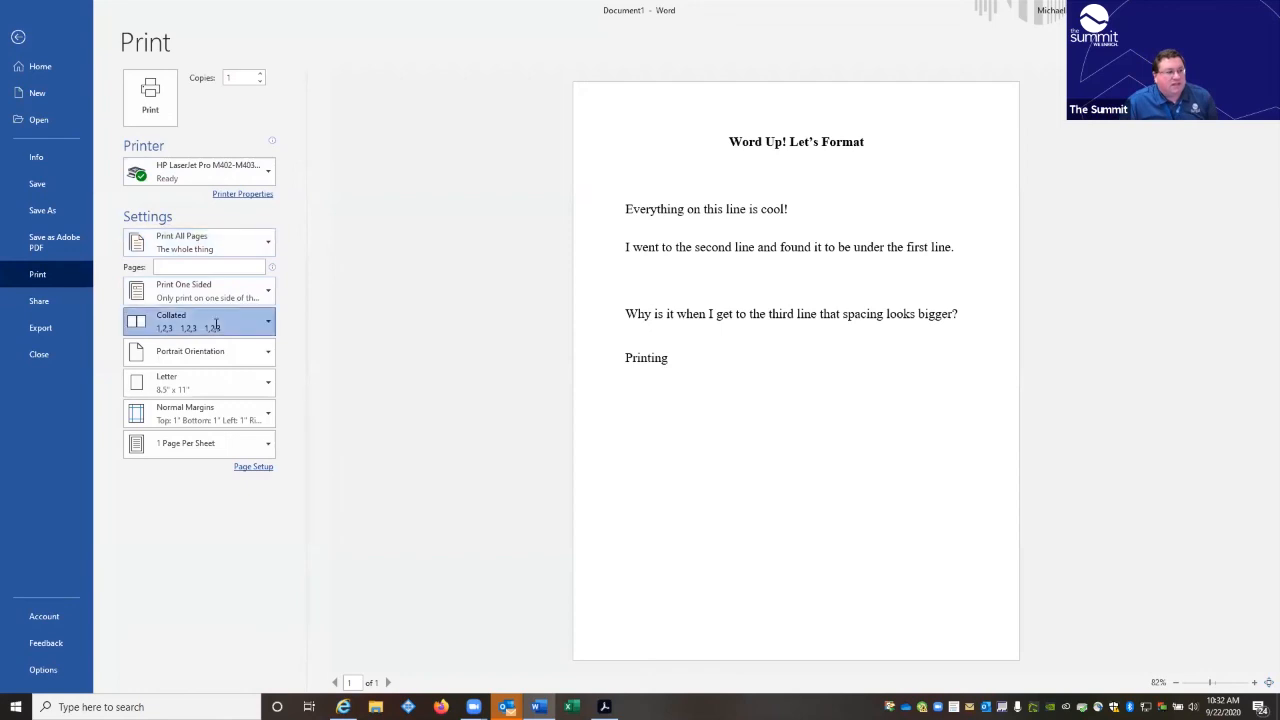
{"action": "left_click", "coordinate": [215, 325]}
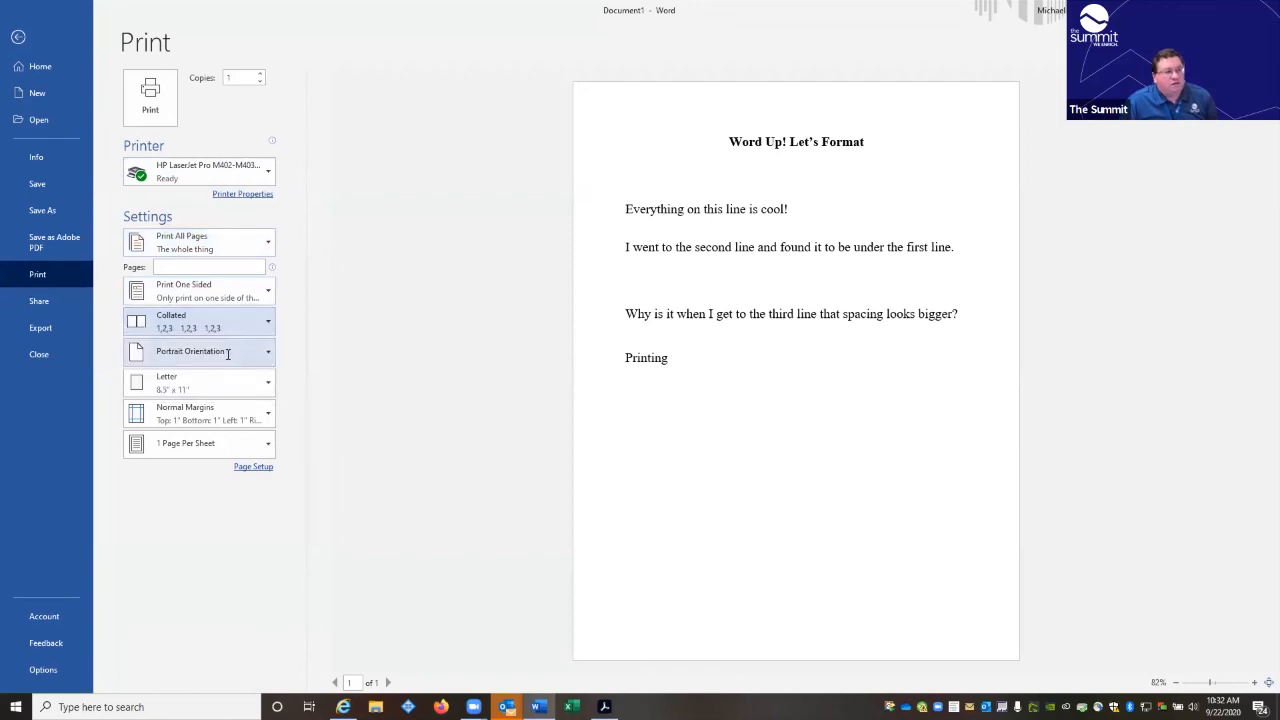
{"action": "left_click", "coordinate": [229, 352]}
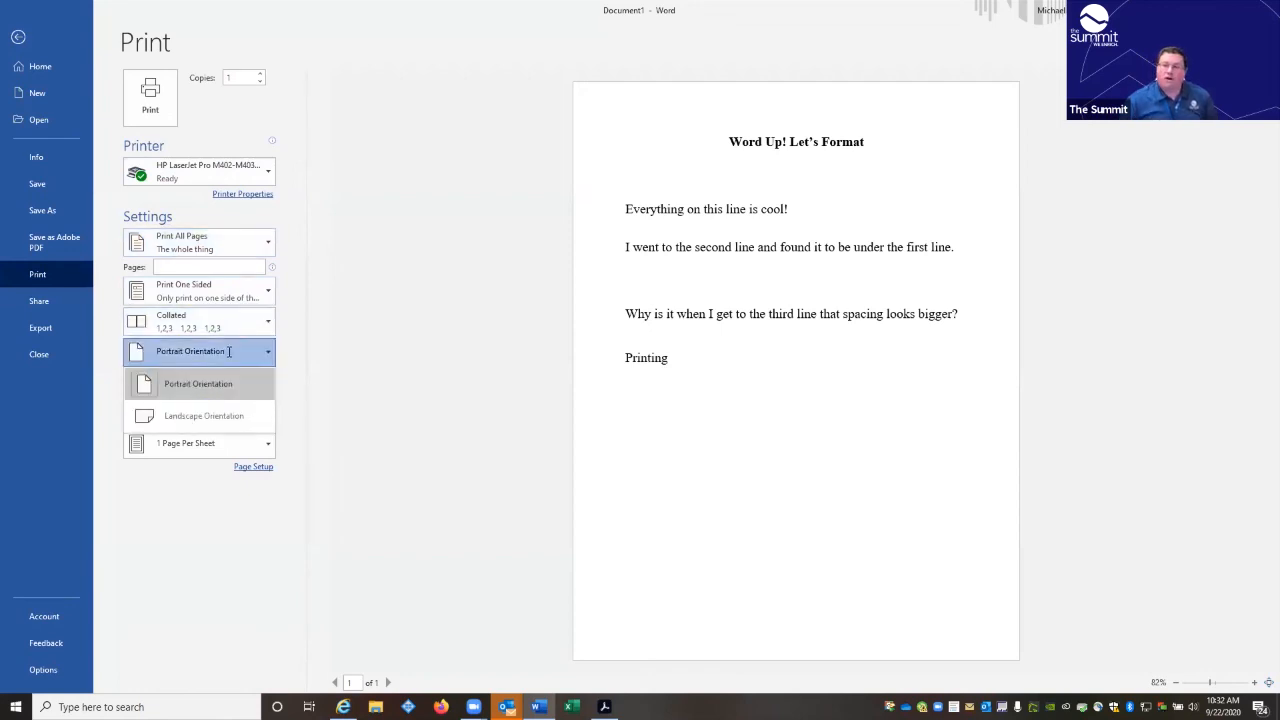
{"action": "left_click", "coordinate": [218, 372]}
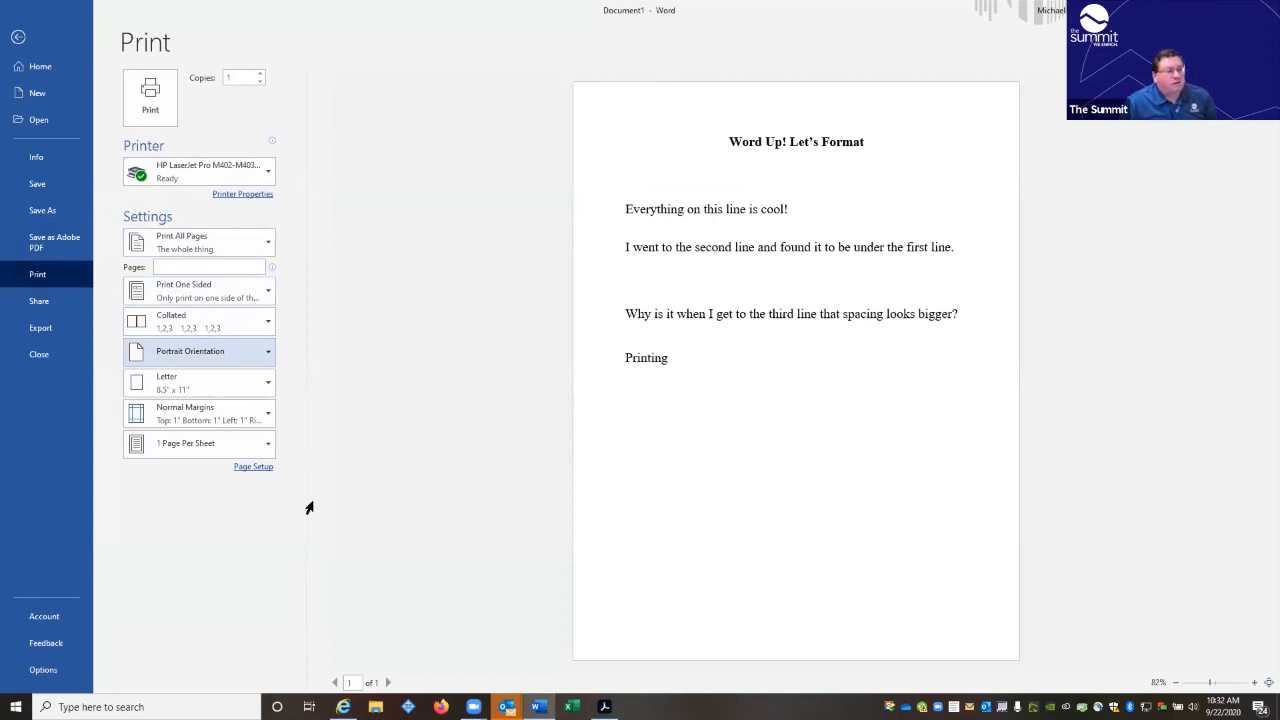
Step: Leave the print settings, return to the document, and examine the available document view options
{"action": "left_click", "coordinate": [17, 38]}
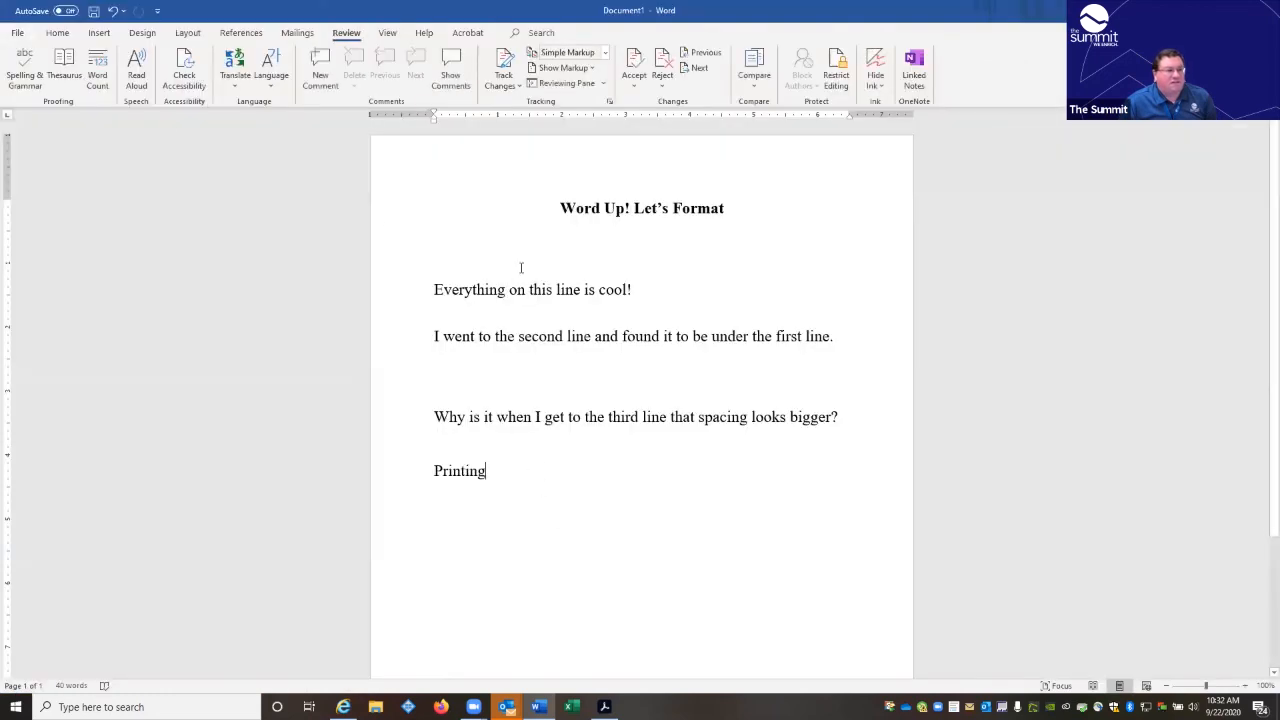
{"action": "left_click", "coordinate": [403, 465]}
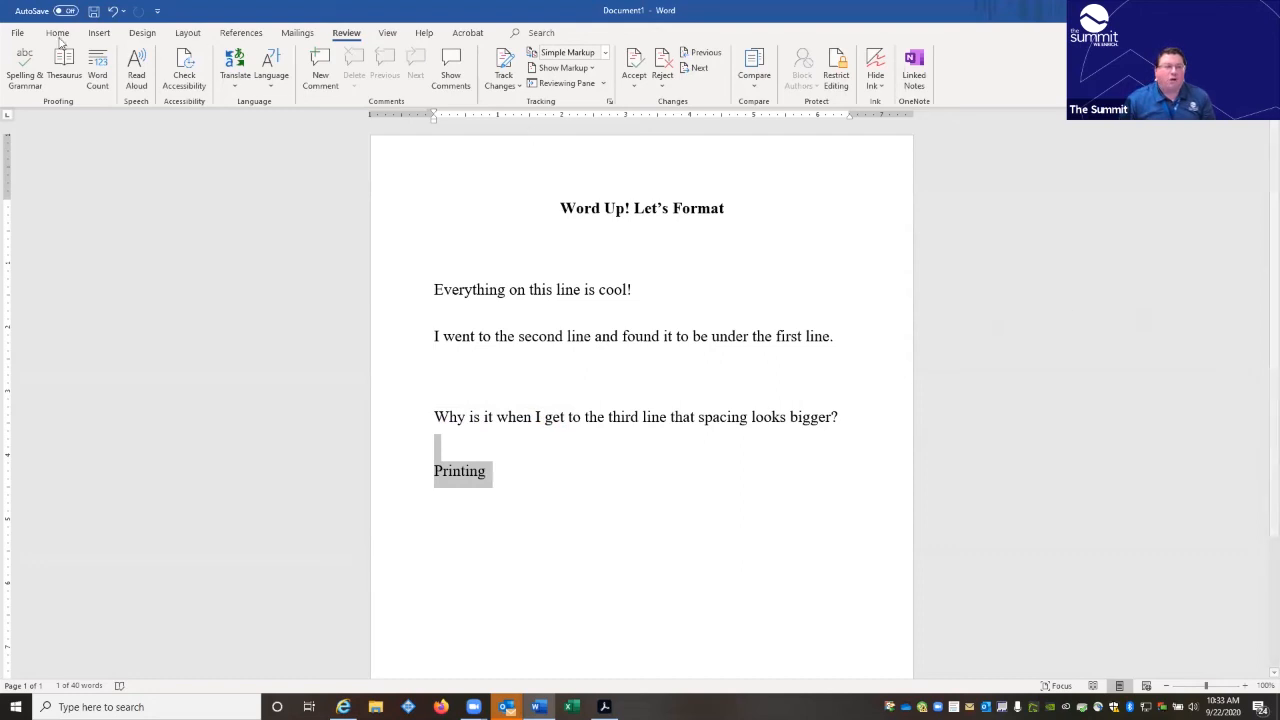
{"action": "left_click", "coordinate": [387, 34]}
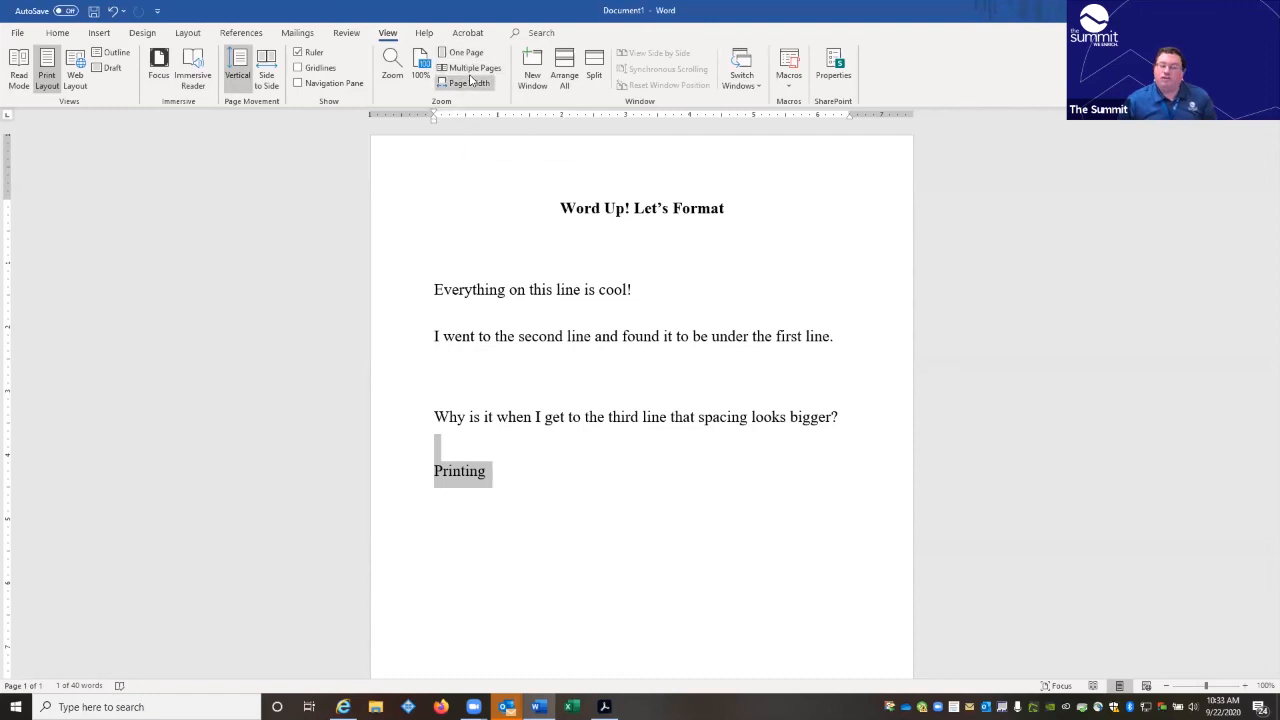
{"action": "left_click", "coordinate": [711, 606]}
Step: Insert a page break on a new line below "Printing" and enter "Page 2" on the new page
{"action": "left_click", "coordinate": [560, 468]}
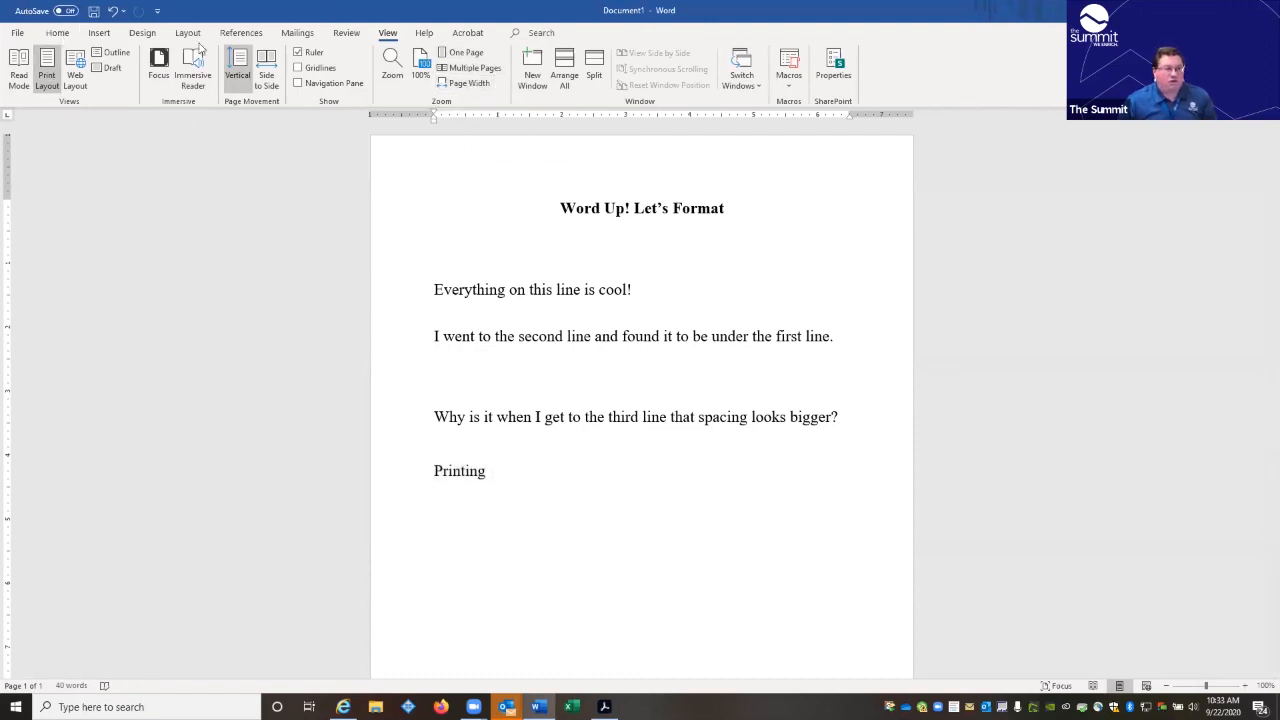
{"action": "key", "text": "Down"}
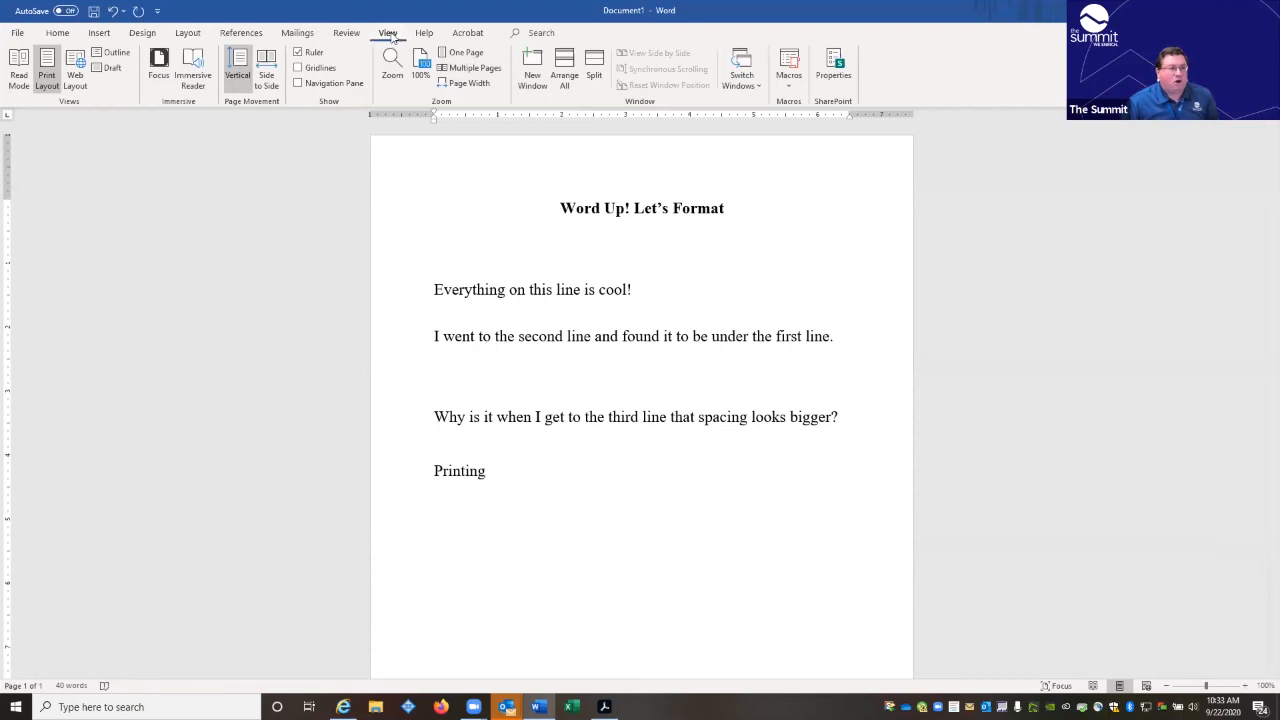
{"action": "left_click", "coordinate": [189, 34]}
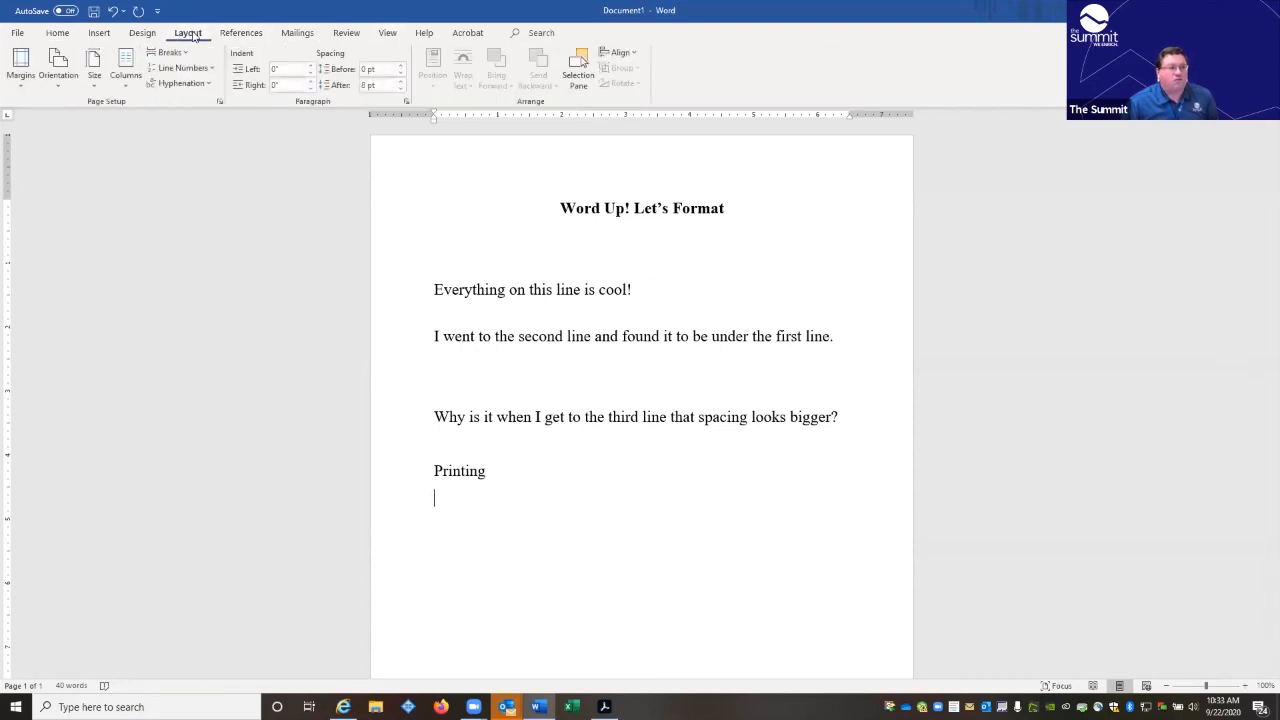
{"action": "left_click", "coordinate": [183, 57]}
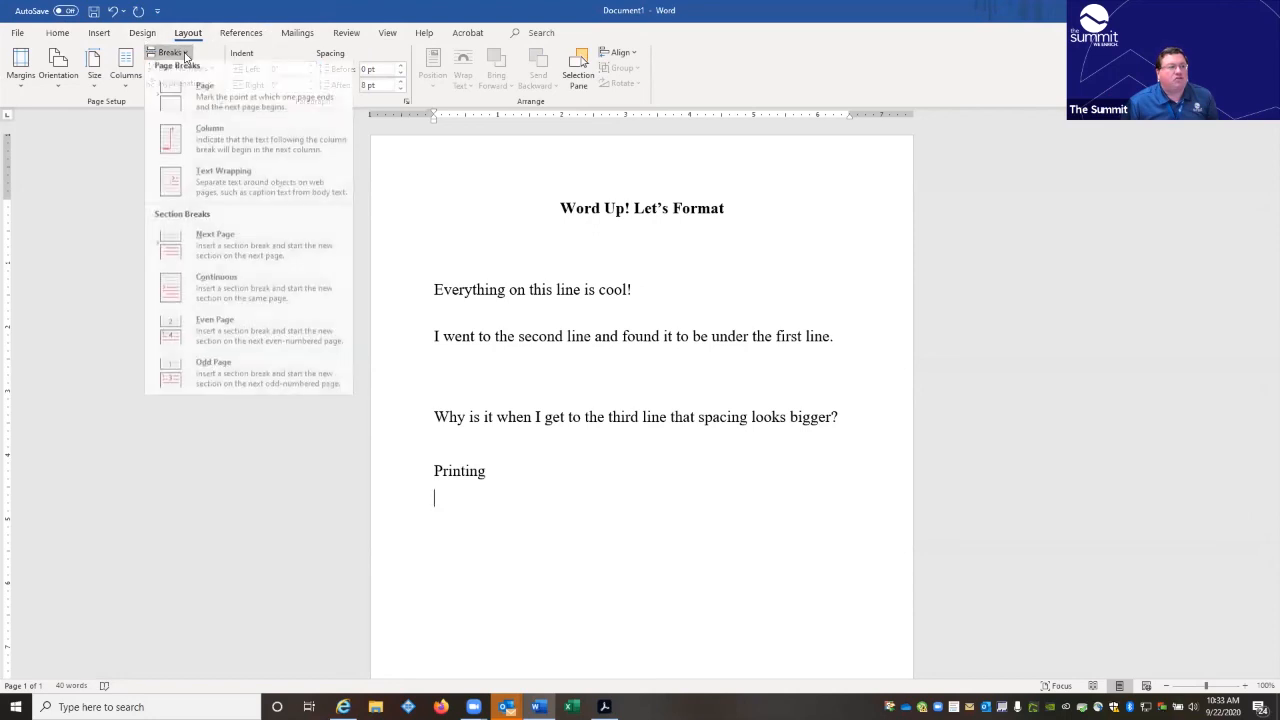
{"action": "left_click", "coordinate": [231, 118]}
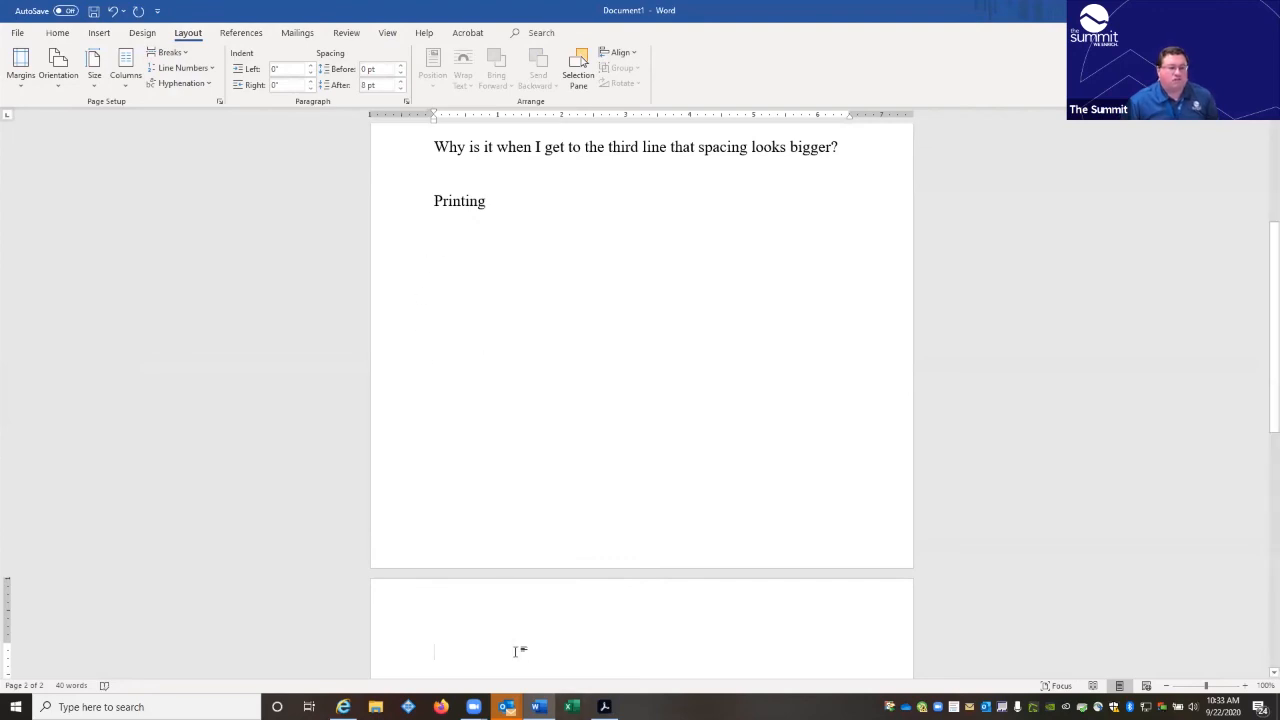
{"action": "type", "text": "Pag"}
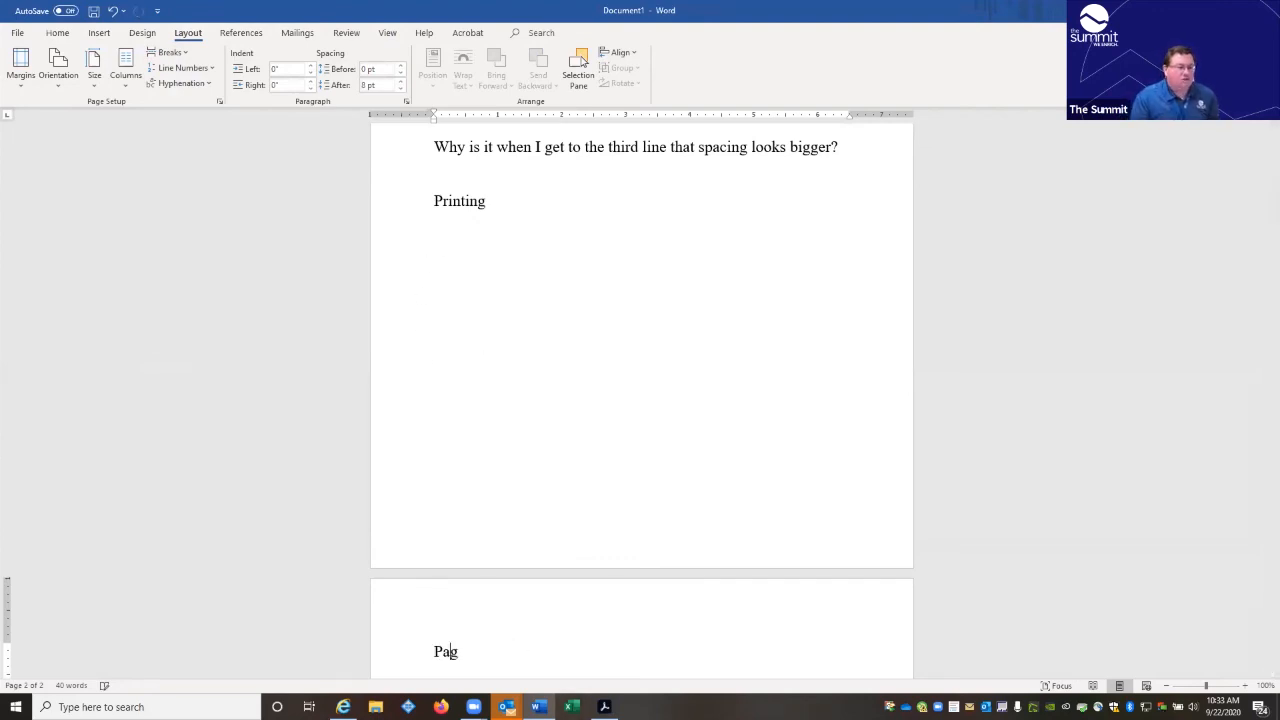
{"action": "type", "text": "e 2"}
{"action": "key", "text": "Return"}
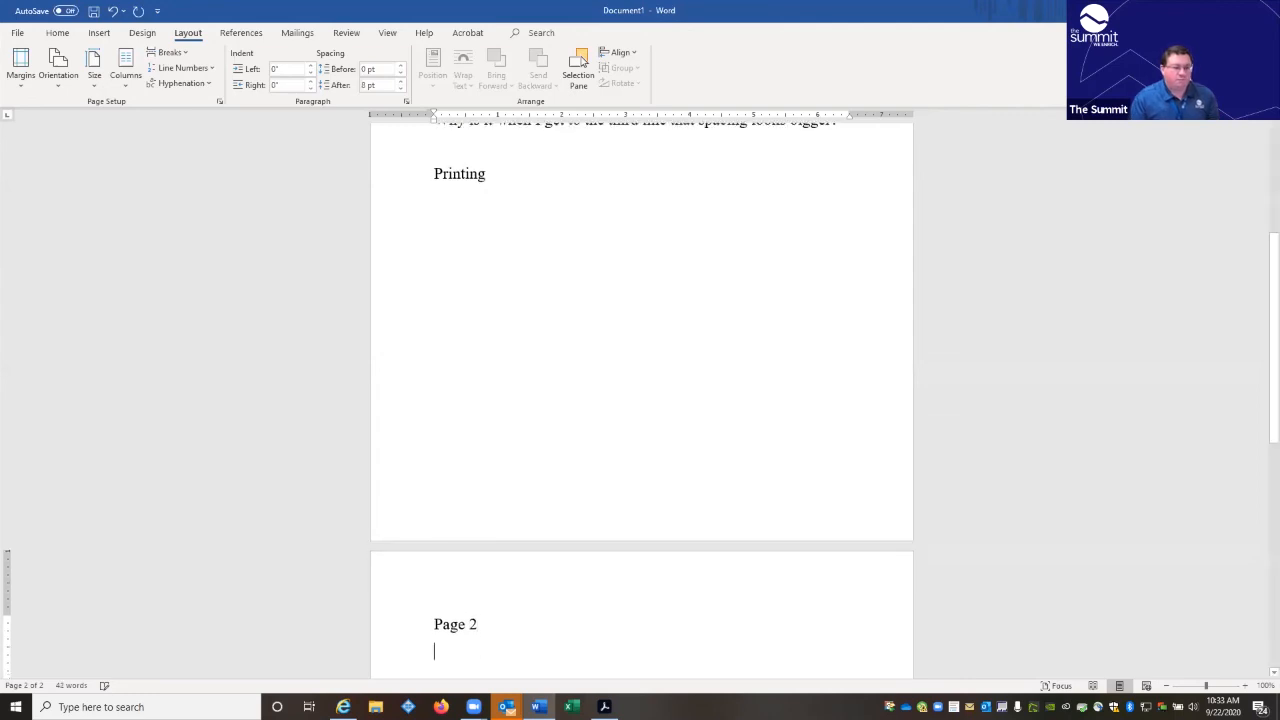
Step: Insert another page break below "Page 2" and enter "Page 3" on the third page
{"action": "left_click", "coordinate": [168, 52]}
{"action": "left_click", "coordinate": [196, 90]}
{"action": "type", "text": "Page 3"}
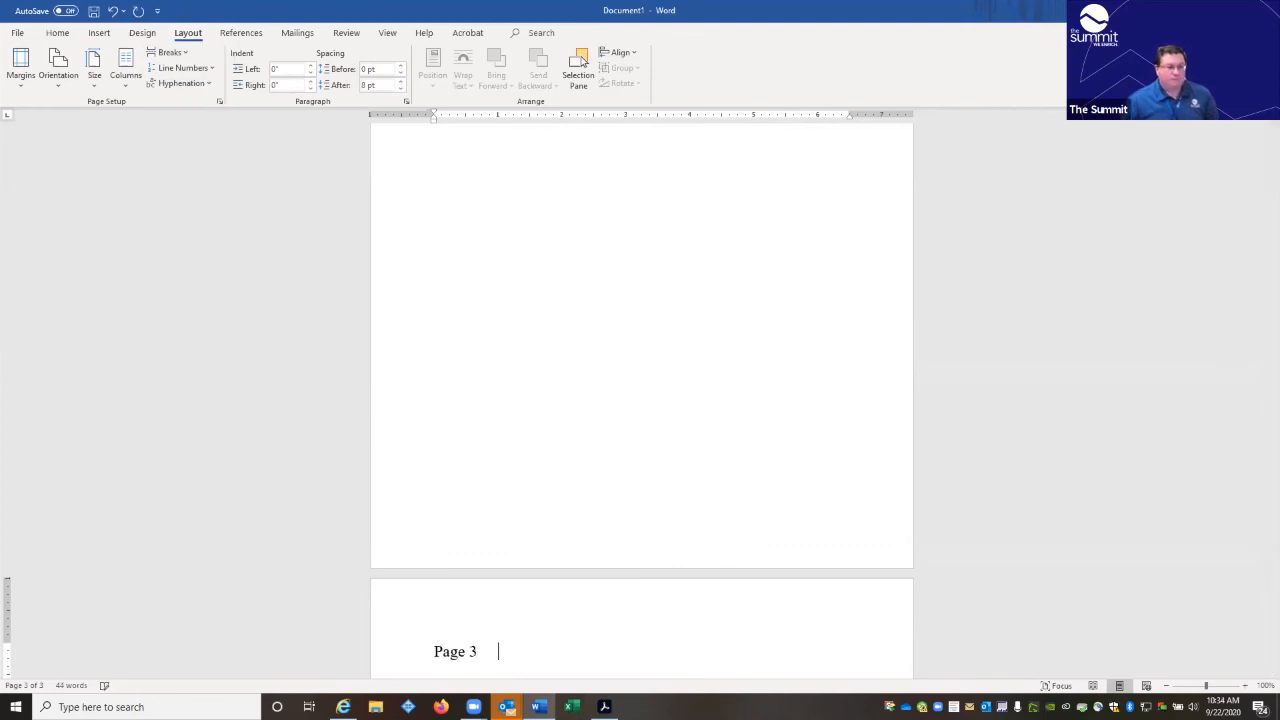
Step: Switch the document view to Multiple Pages and look over the three pages
{"action": "left_click", "coordinate": [535, 257]}
{"action": "scroll", "coordinate": [588, 366], "scroll_direction": "up", "scroll_amount": 7}
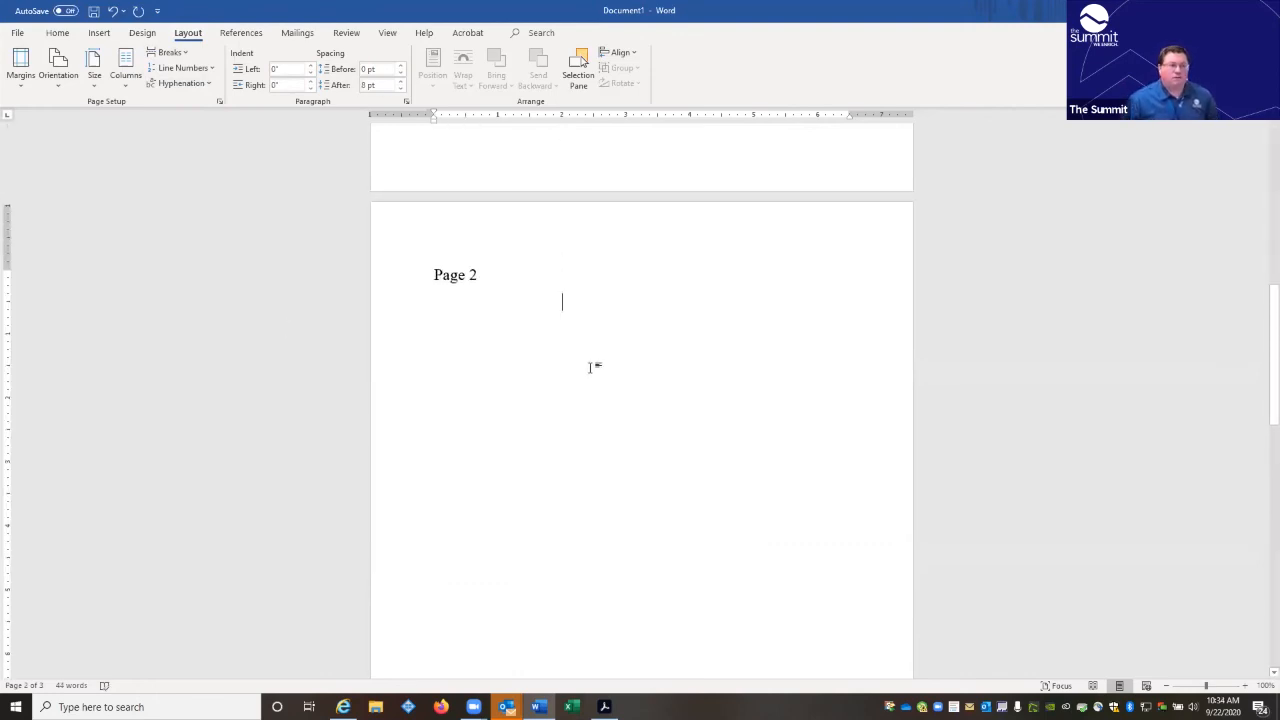
{"action": "scroll", "coordinate": [590, 350], "scroll_direction": "up", "scroll_amount": 6}
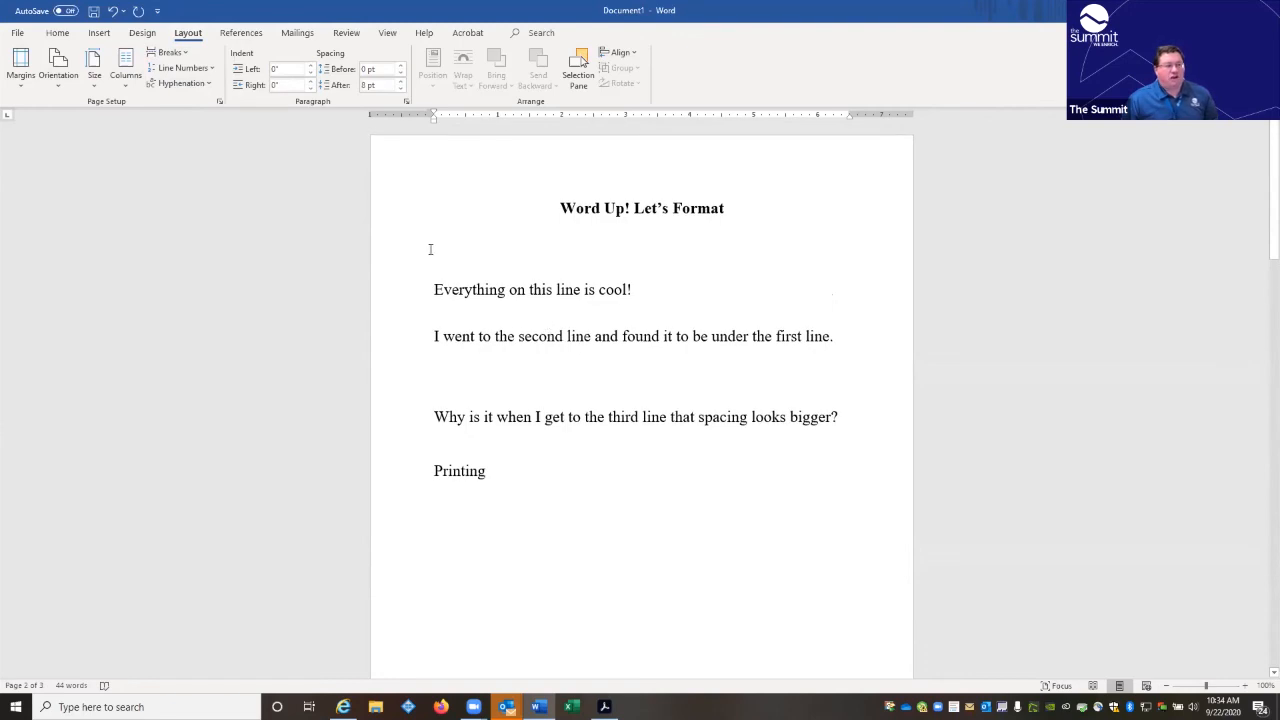
{"action": "left_click", "coordinate": [387, 32]}
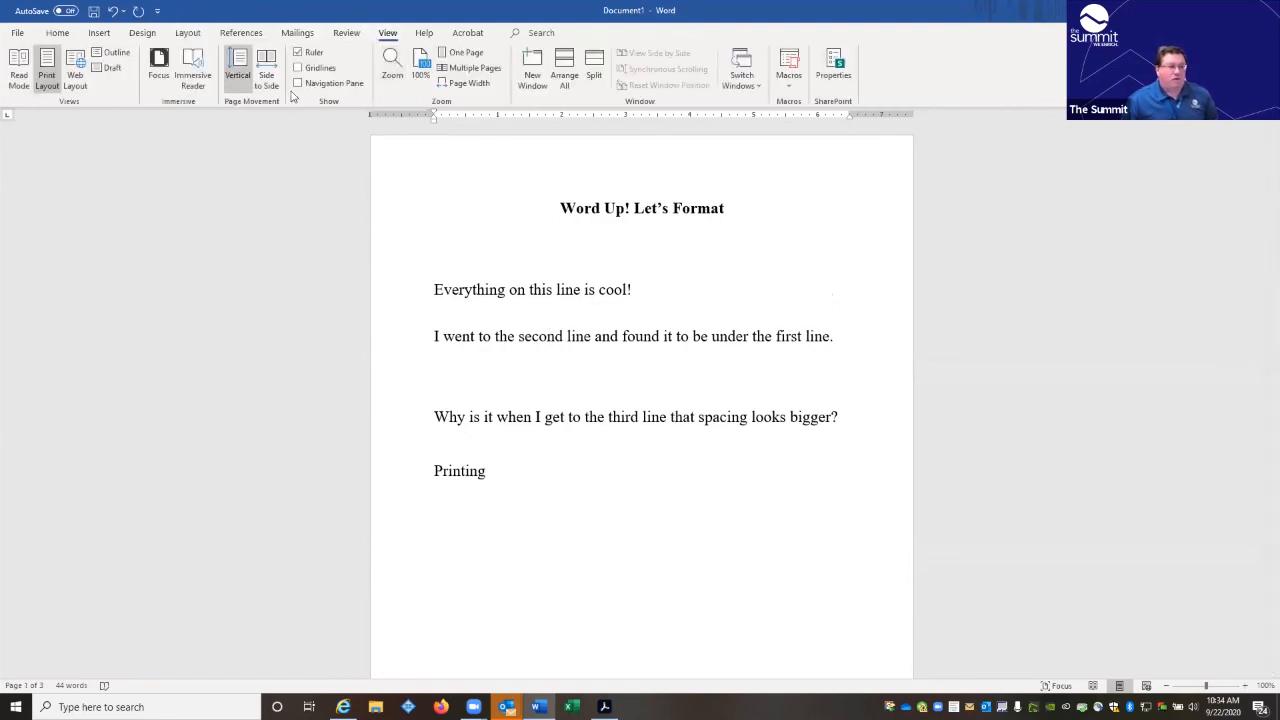
{"action": "left_click", "coordinate": [472, 68]}
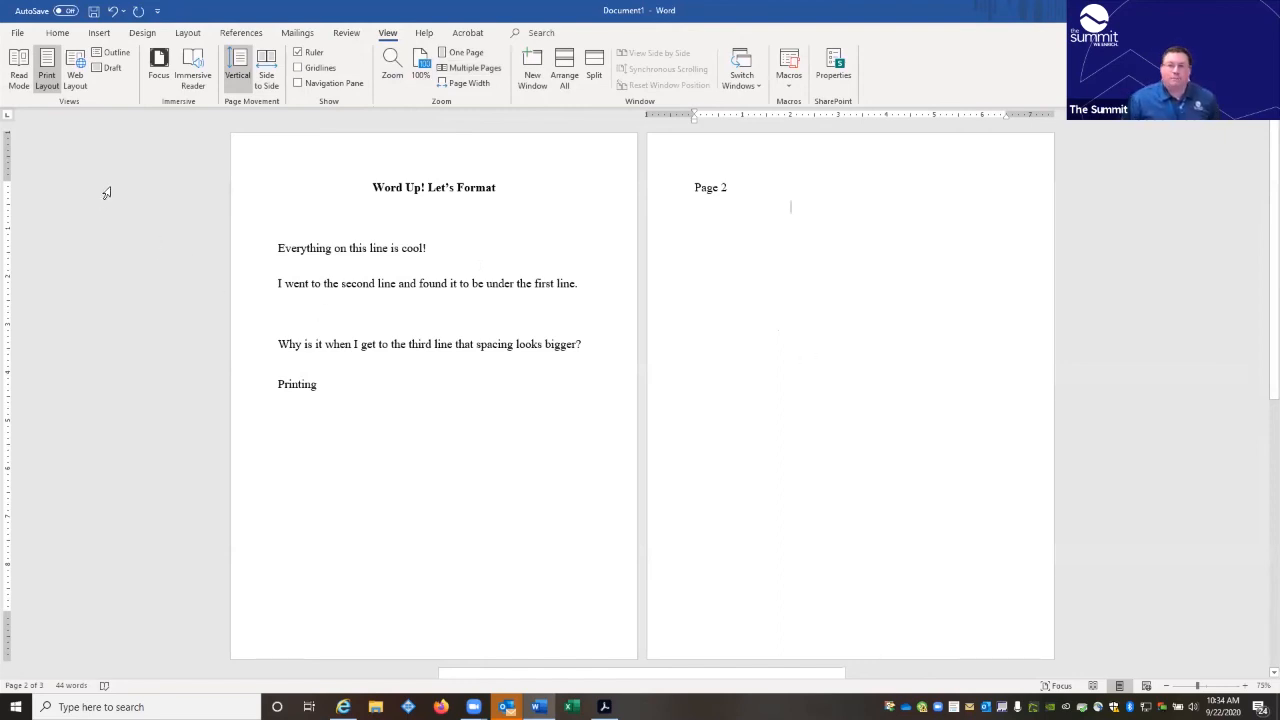
{"action": "scroll", "coordinate": [605, 478], "scroll_direction": "down", "scroll_amount": 2}
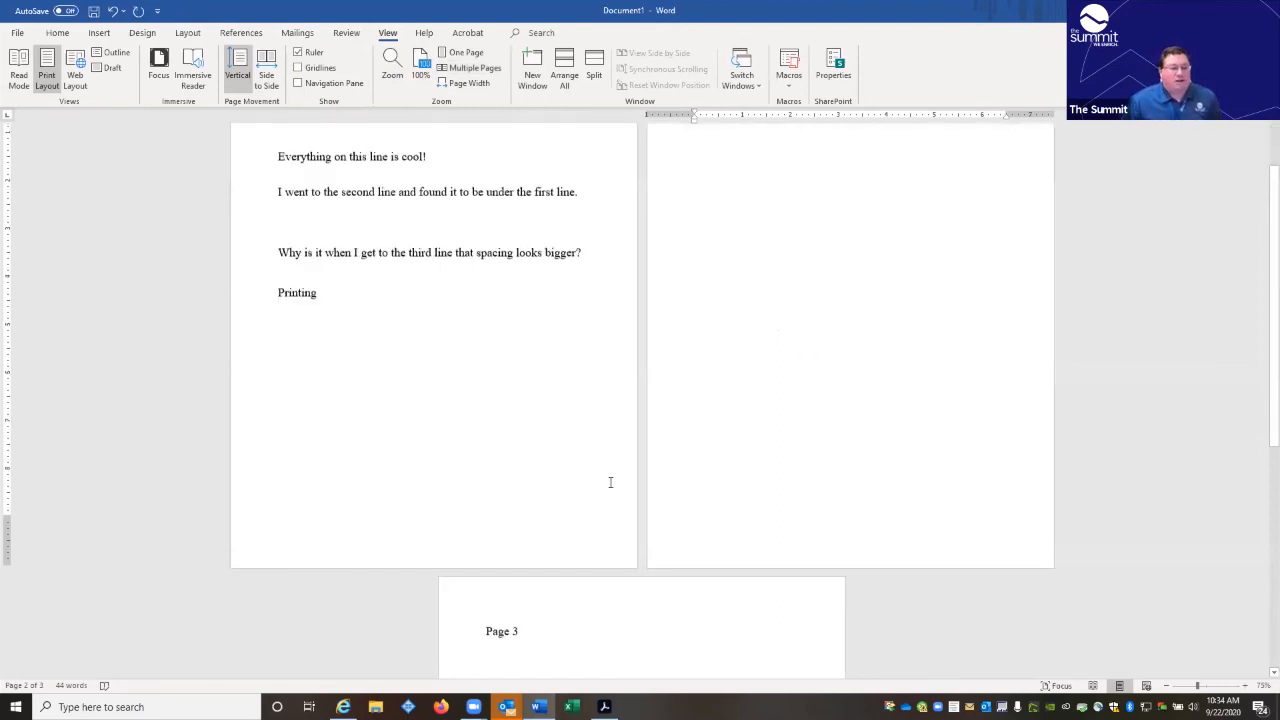
Step: Switch the document view to One Page and return to the first page
{"action": "scroll", "coordinate": [610, 480], "scroll_direction": "up", "scroll_amount": 2}
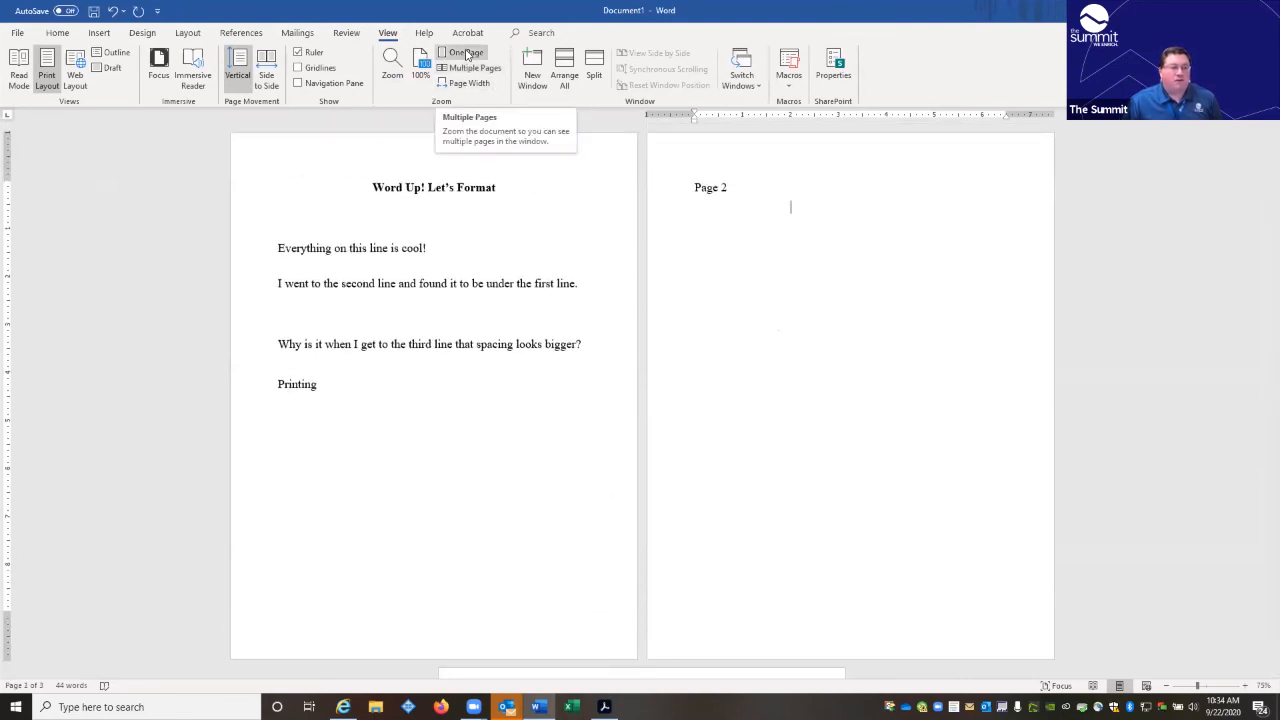
{"action": "left_click", "coordinate": [465, 53]}
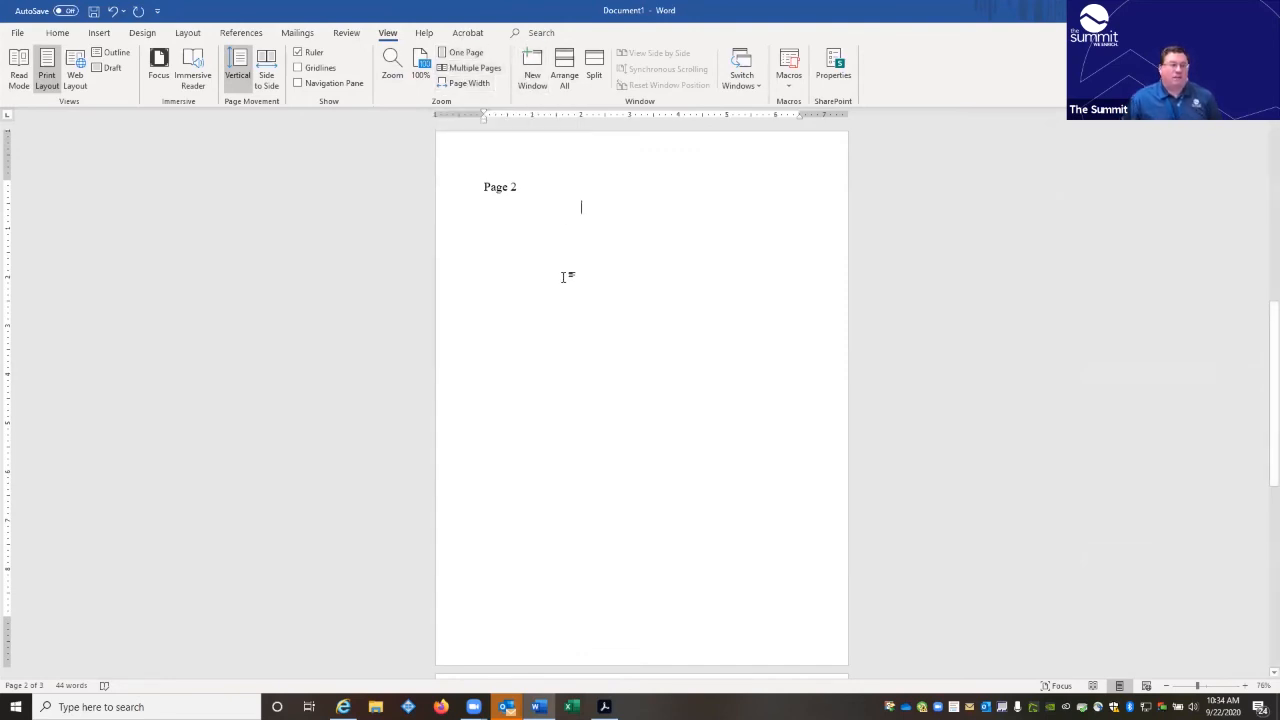
{"action": "scroll", "coordinate": [566, 277], "scroll_direction": "up", "scroll_amount": 10}
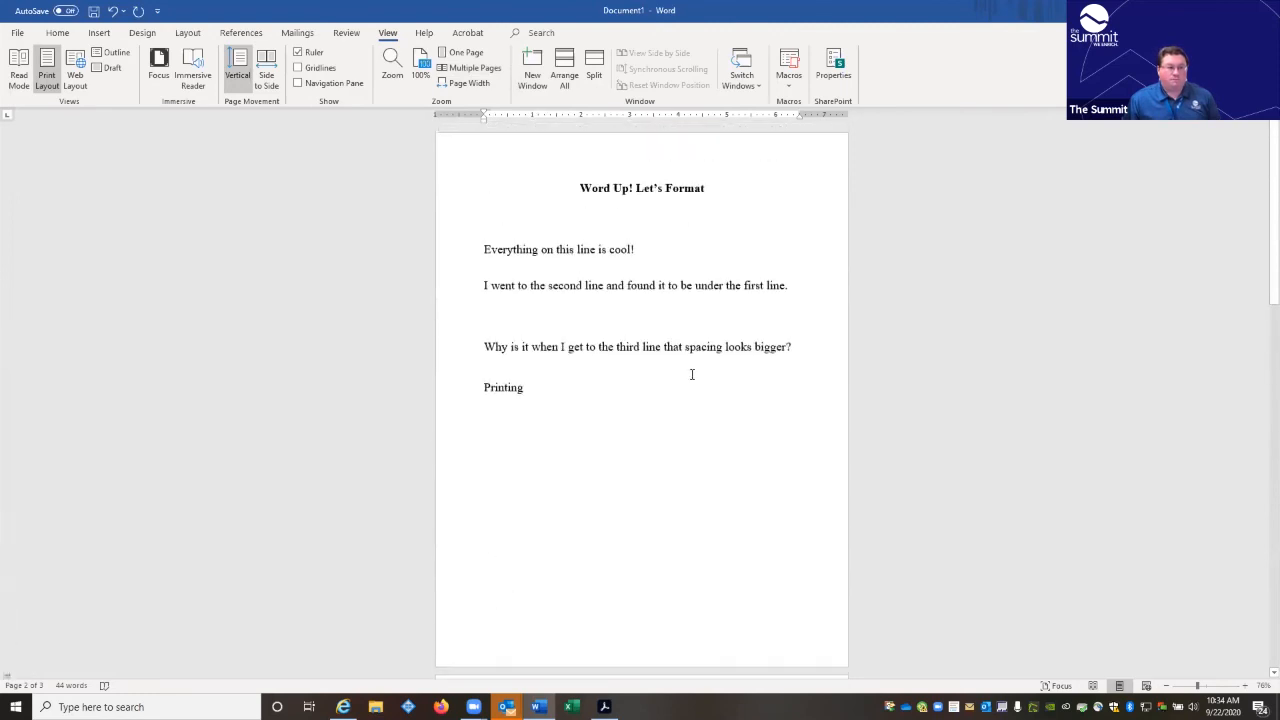